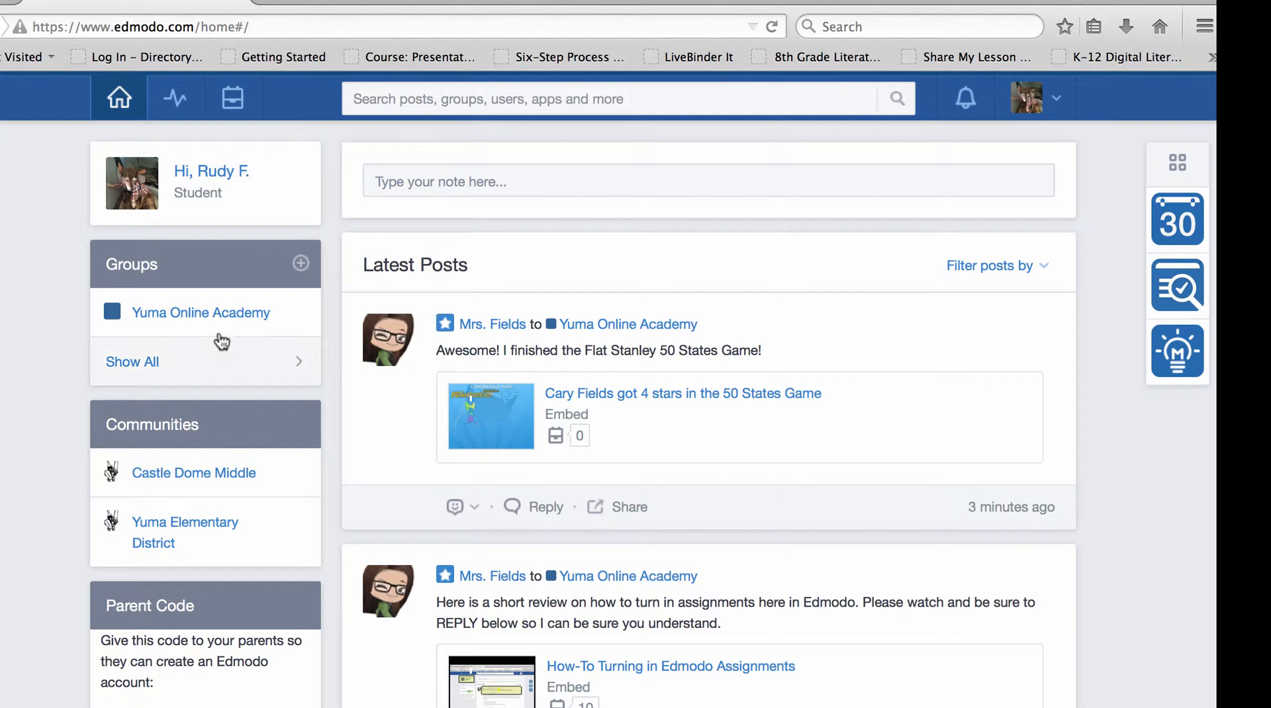
- Open the Yuma Online Academy group, launch the 50 States & Capitals app there and start the Northern Rockies level
{"action": "left_click", "coordinate": [165, 316]}
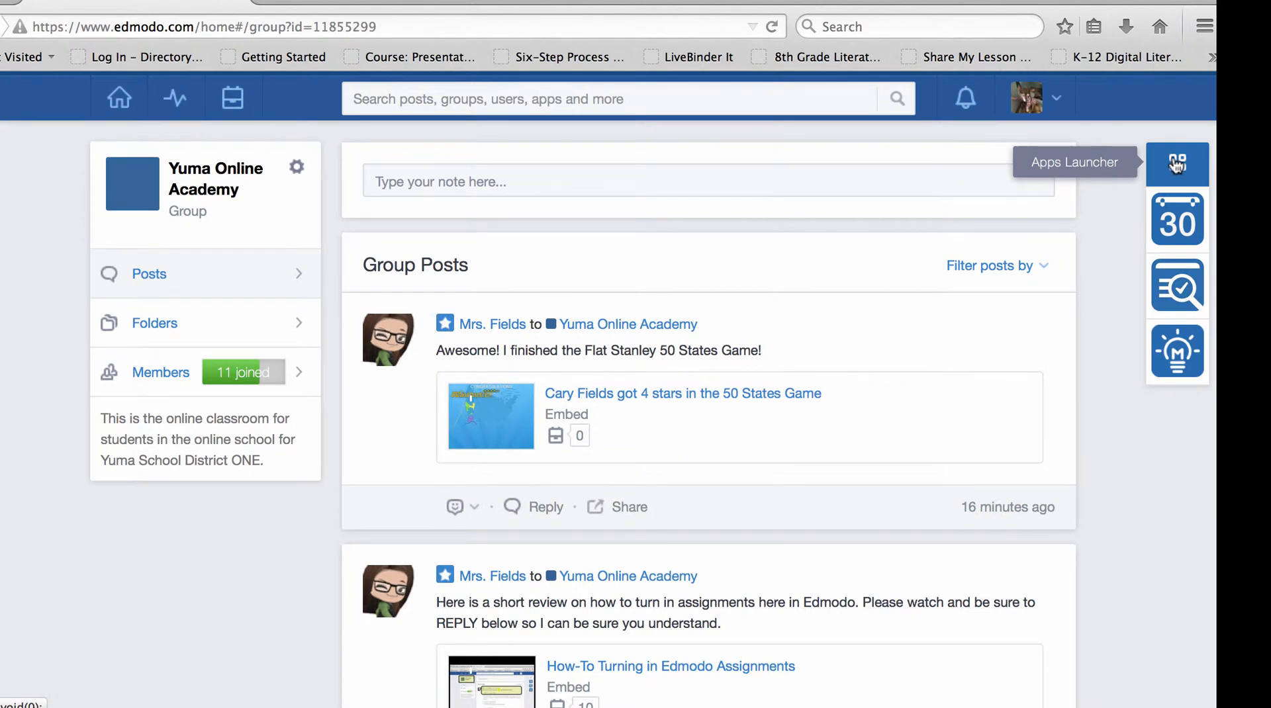
{"action": "left_click", "coordinate": [1176, 164]}
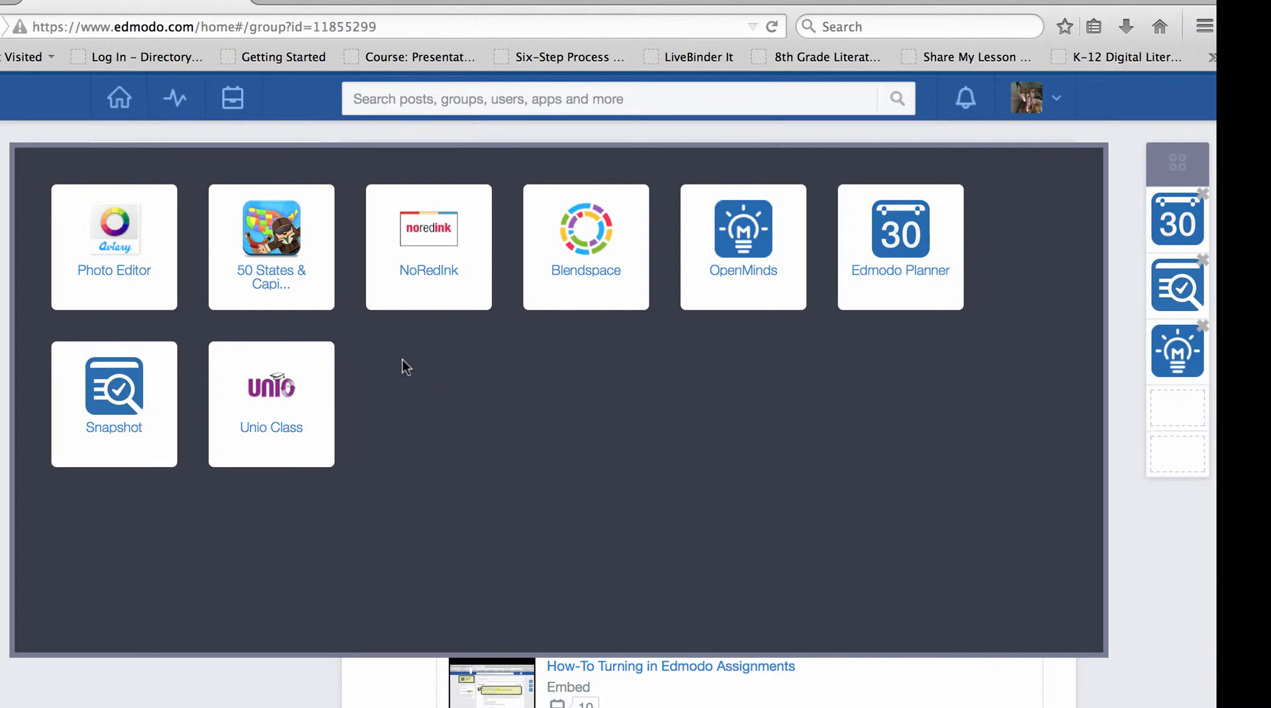
{"action": "left_click", "coordinate": [262, 283]}
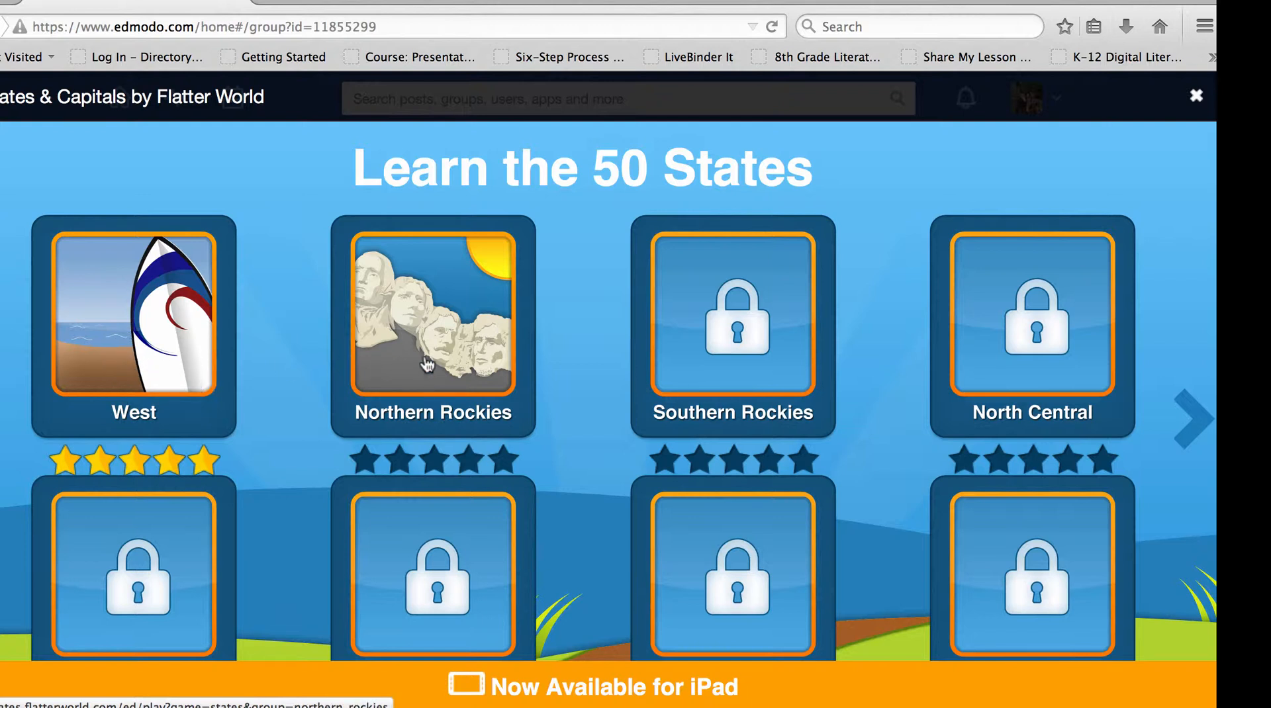
{"action": "left_click", "coordinate": [451, 349]}
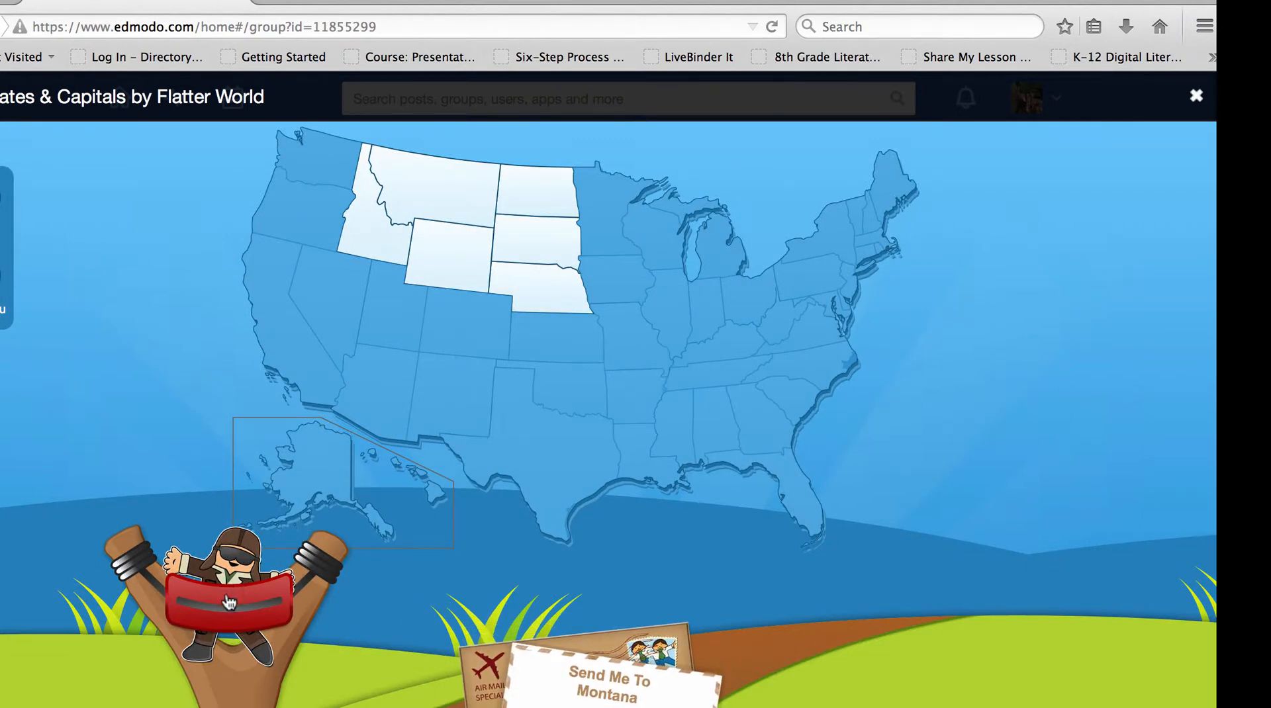
- Launch the slingshot character onto Montana and then South Dakota, entering each state's name after it lands
{"action": "left_click_drag", "start_coordinate": [229, 603], "coordinate": [161, 654]}
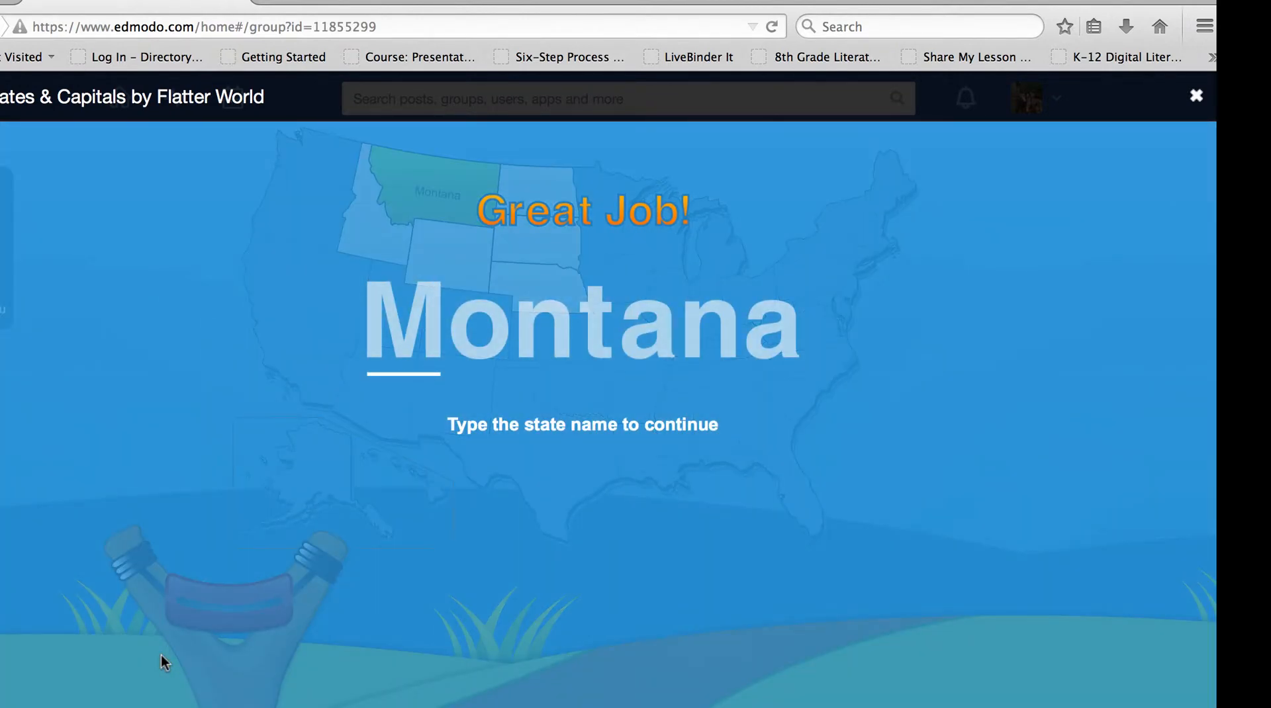
{"action": "type", "text": "Montana"}
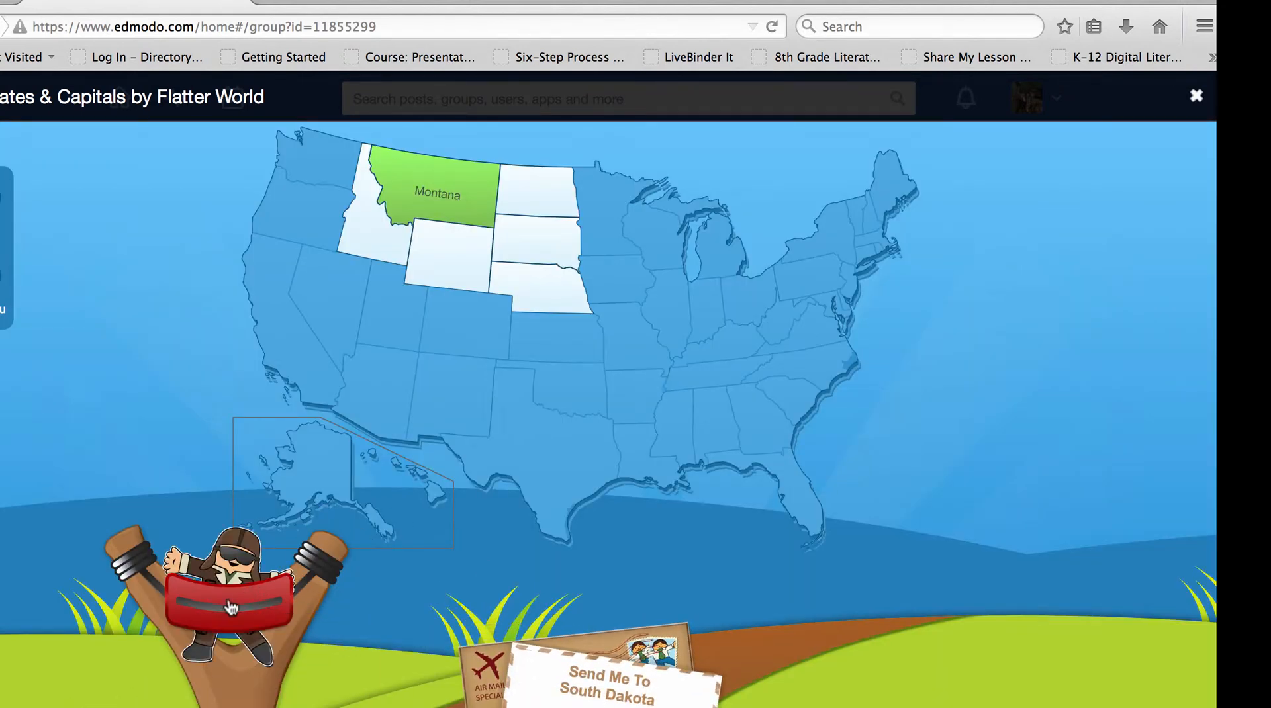
{"action": "left_click_drag", "start_coordinate": [231, 607], "coordinate": [130, 644]}
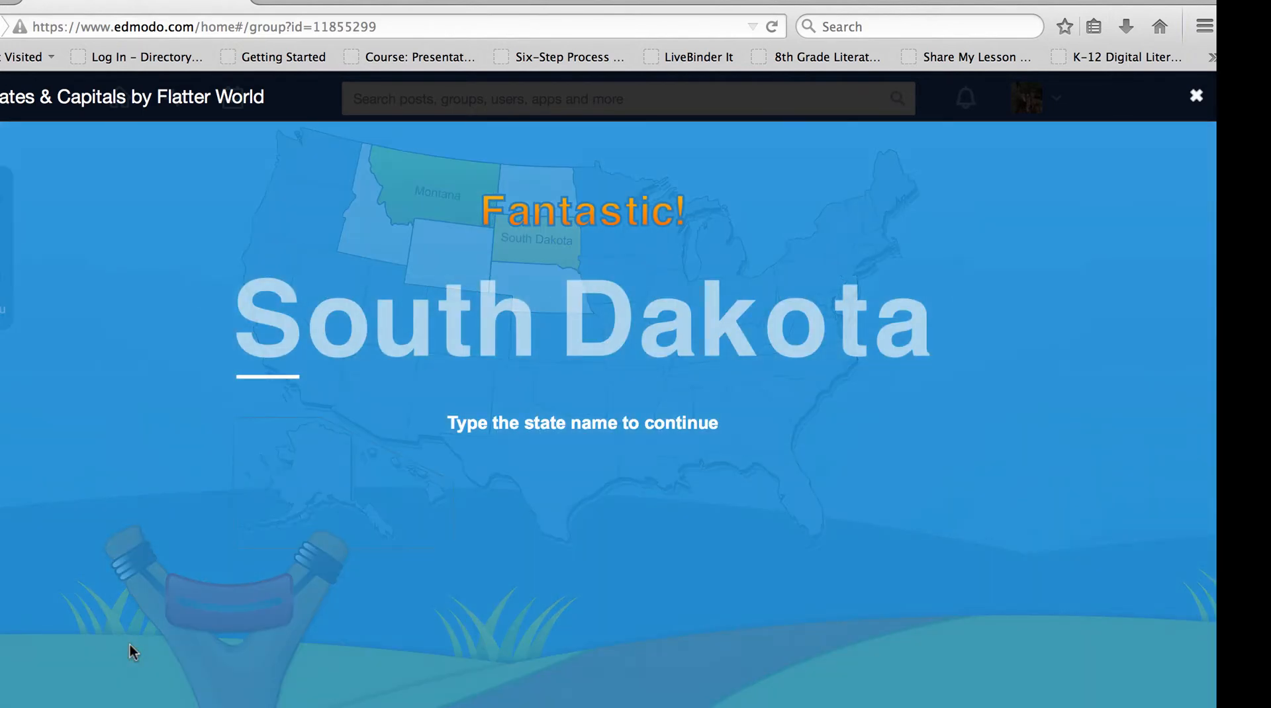
{"action": "type", "text": "South "}
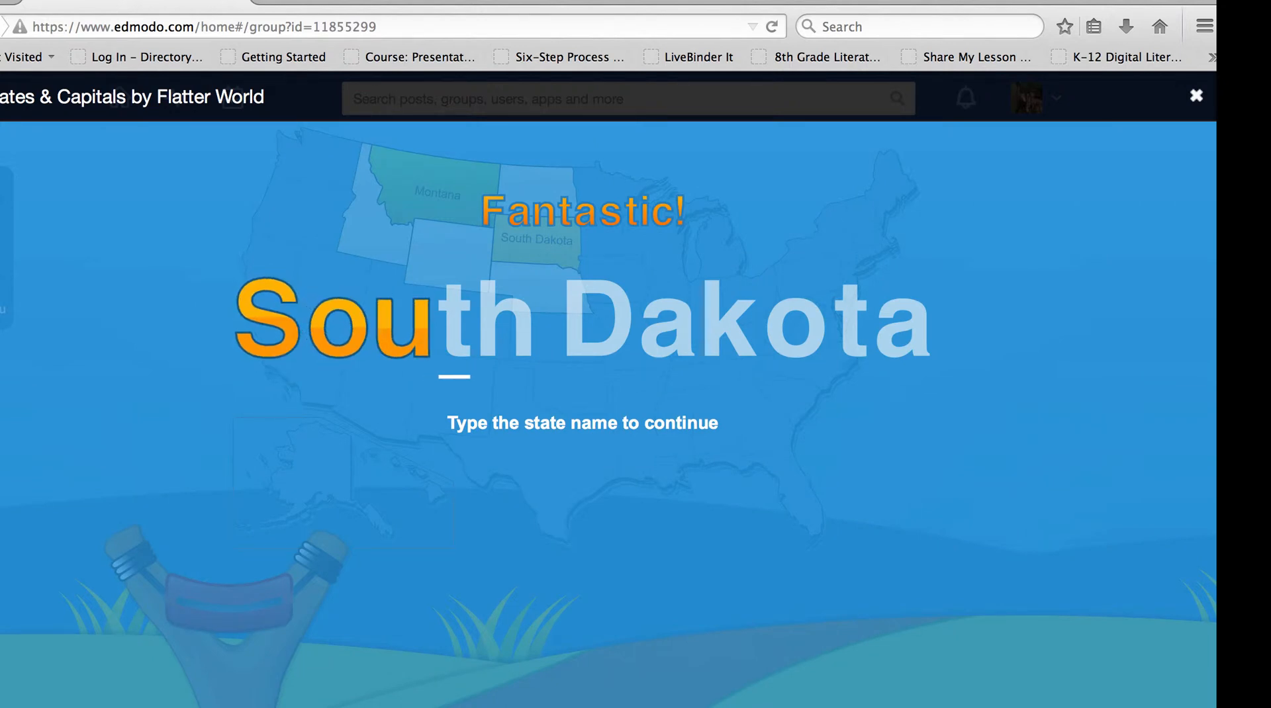
{"action": "type", "text": "Dakota"}
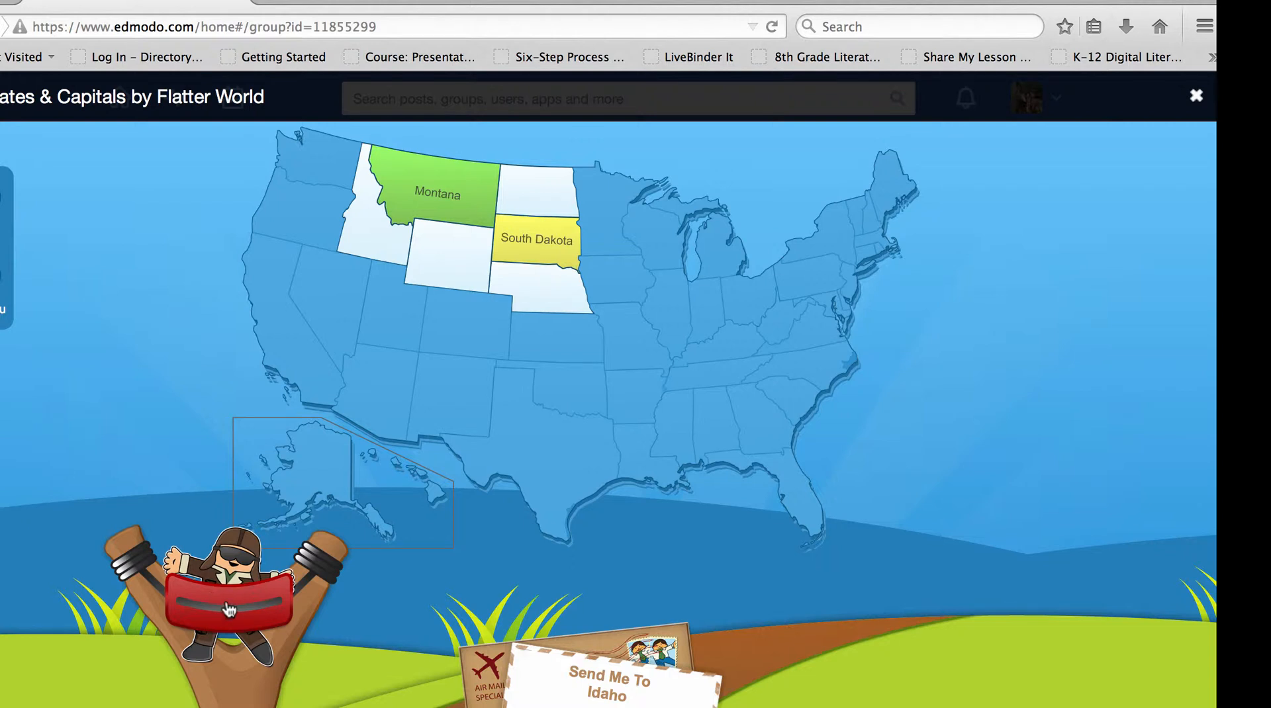
- Shoot the character onto Idaho and then Wyoming, spelling out each state's name to continue
{"action": "left_click_drag", "start_coordinate": [229, 609], "coordinate": [181, 650]}
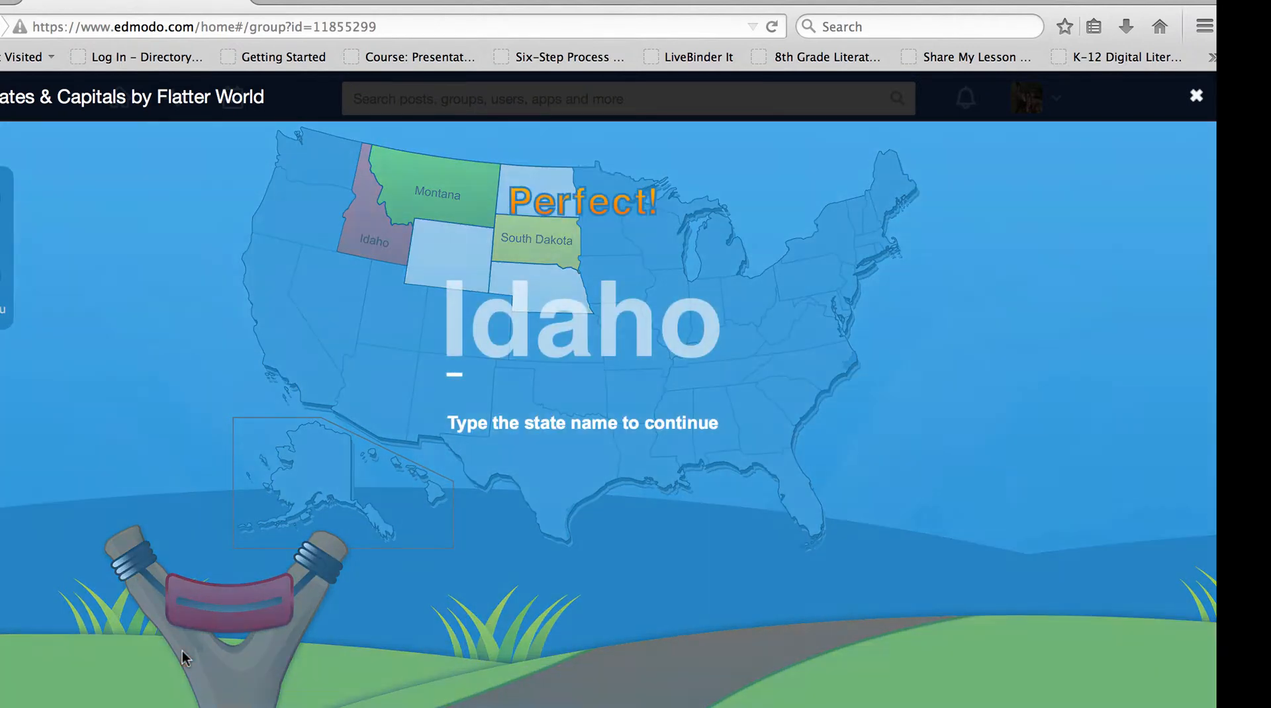
{"action": "type", "text": "Ida"}
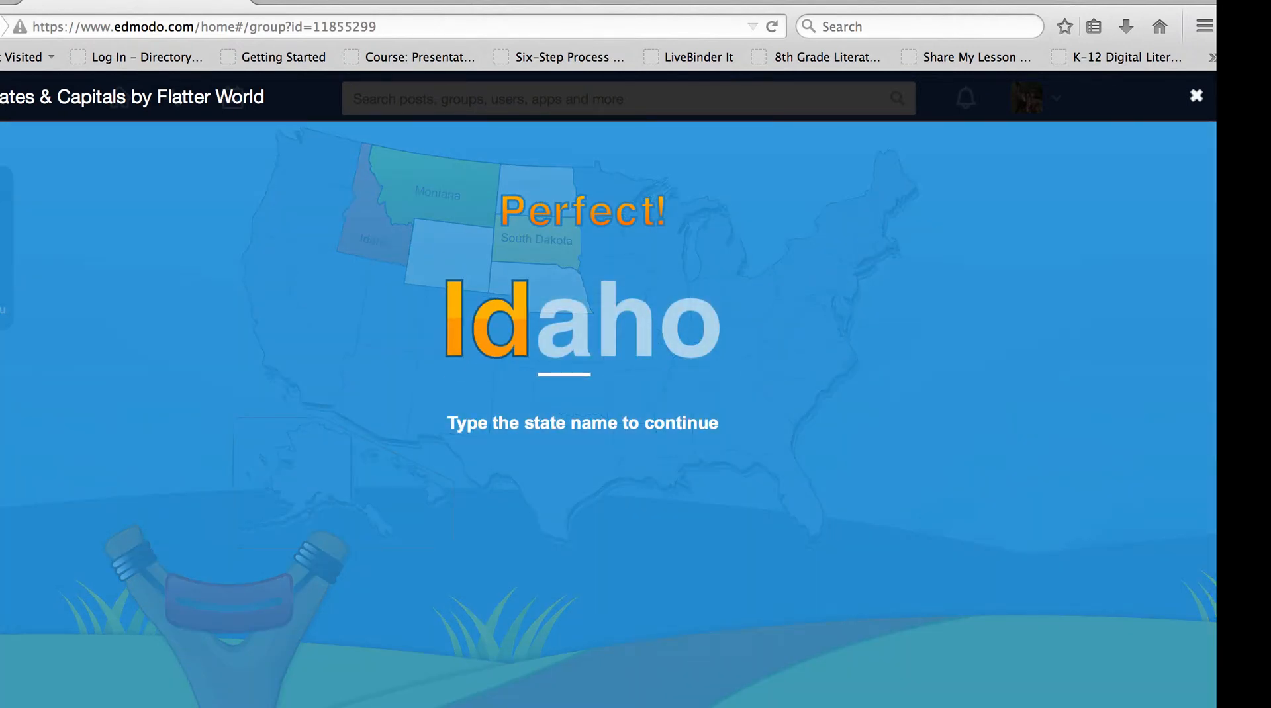
{"action": "type", "text": "ho"}
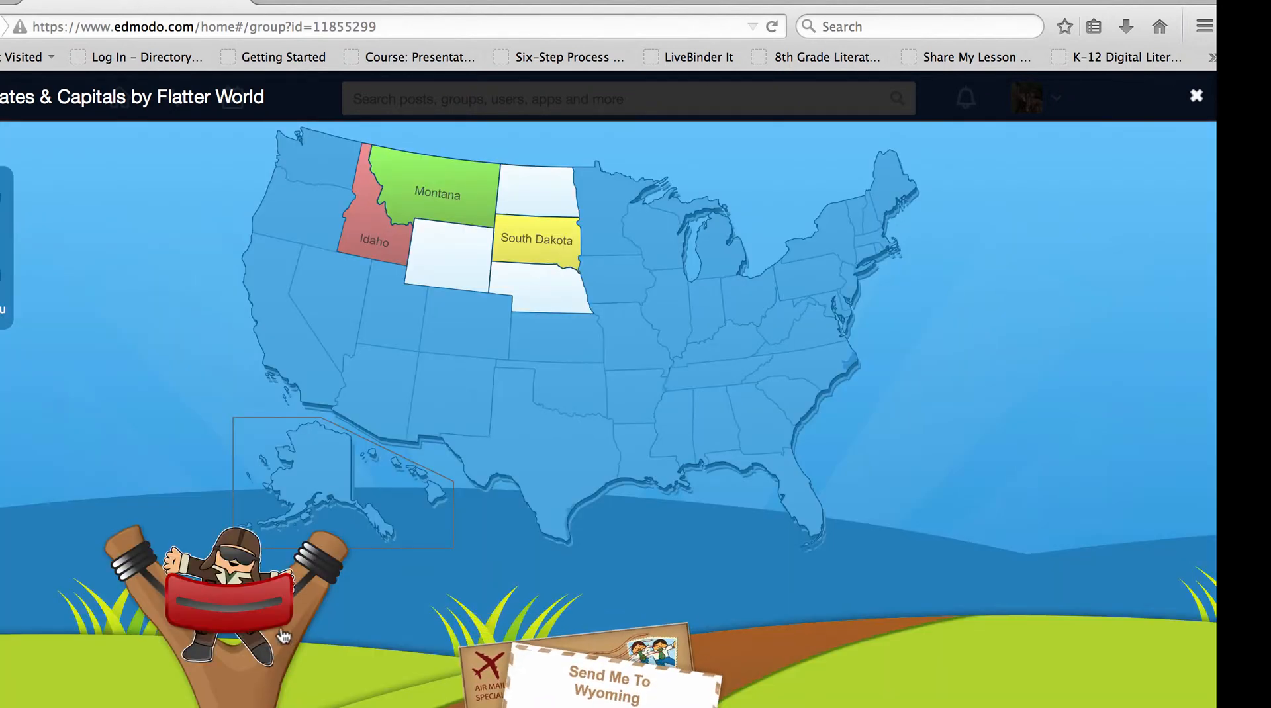
{"action": "mouse_move", "coordinate": [235, 609]}
{"action": "left_mouse_down"}
{"action": "mouse_move", "coordinate": [178, 603]}
{"action": "mouse_move", "coordinate": [161, 652]}
{"action": "left_mouse_up"}
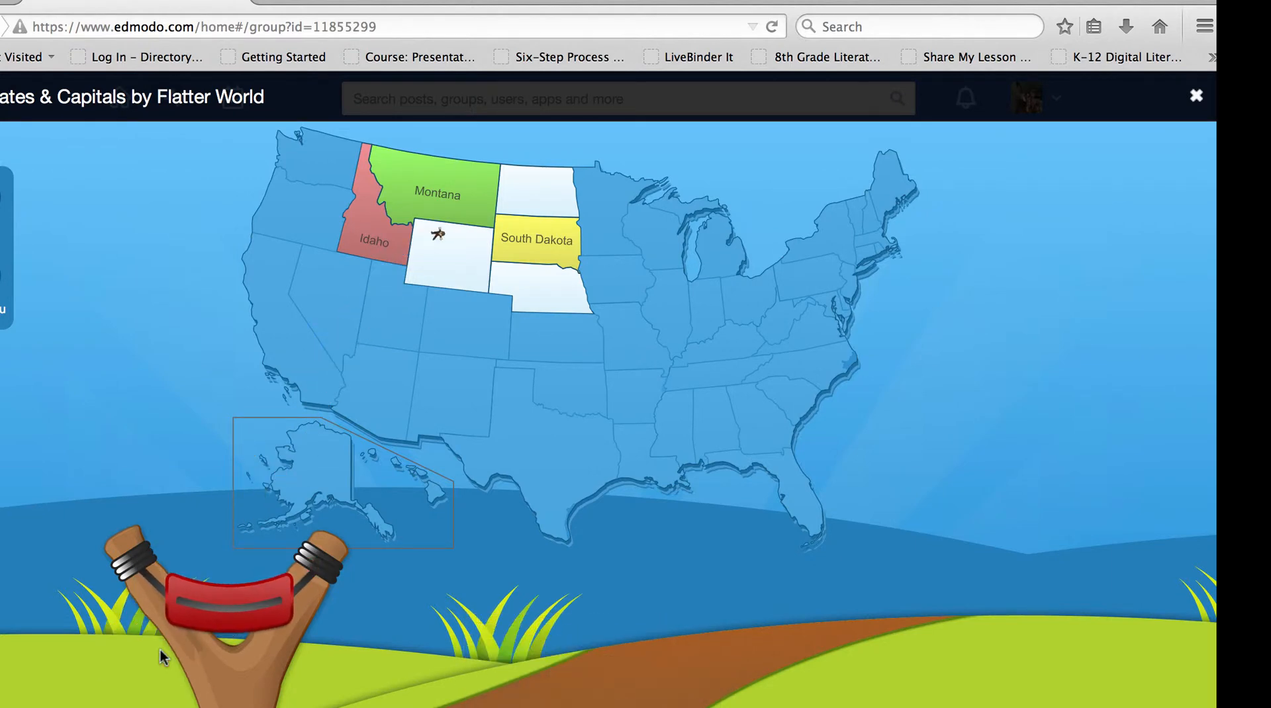
{"action": "type", "text": "Wyomi"}
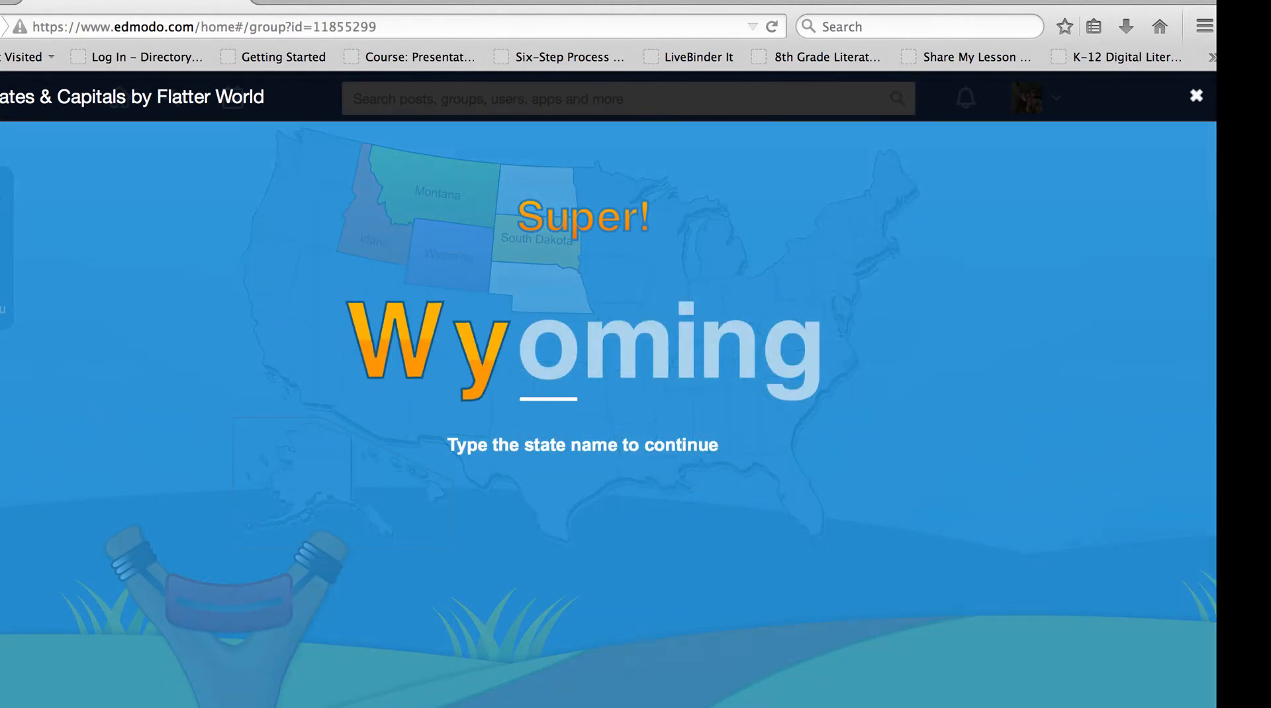
{"action": "type", "text": "ng"}
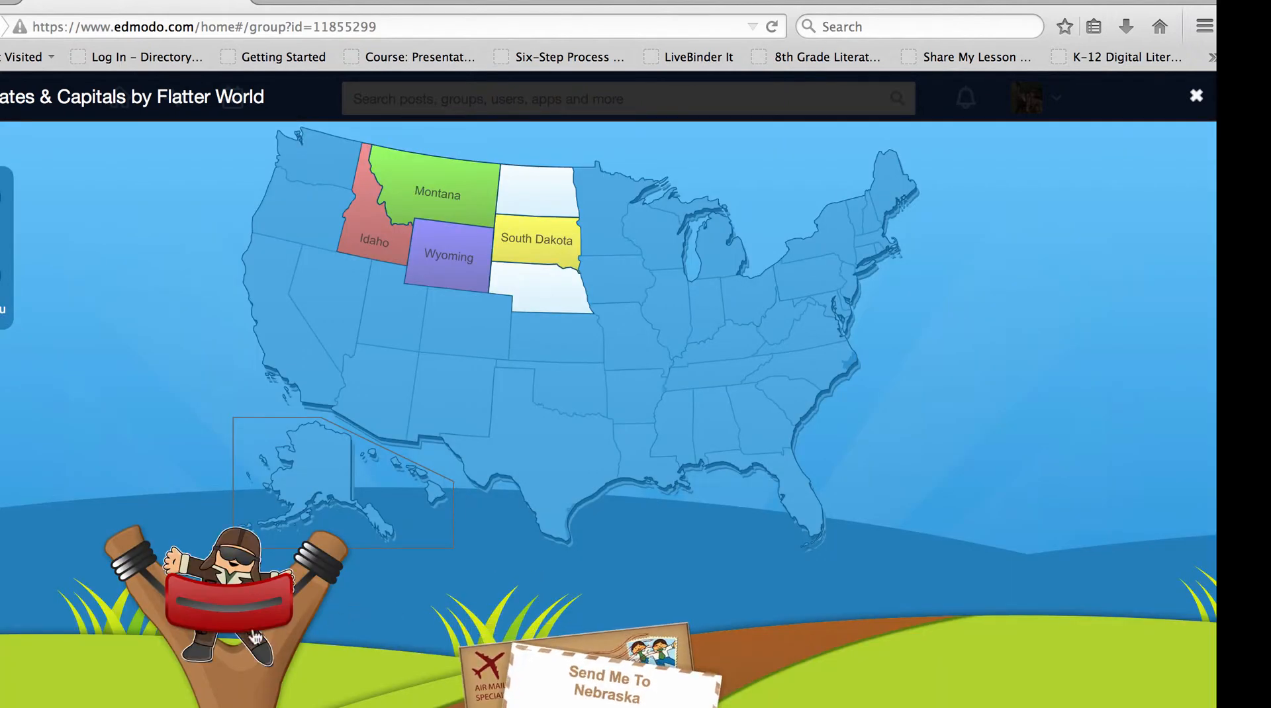
- Finish the Northern Rockies level by hitting Nebraska and North Dakota and entering both state names
{"action": "left_click_drag", "start_coordinate": [225, 617], "coordinate": [120, 638]}
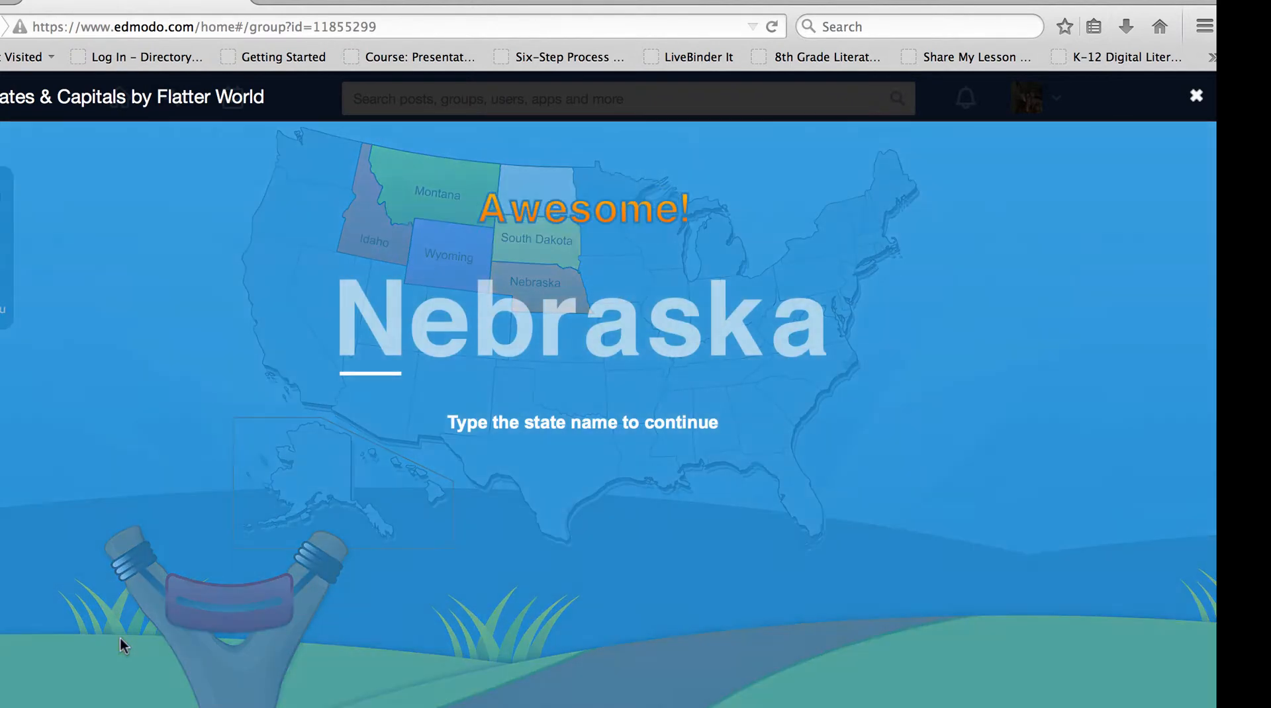
{"action": "type", "text": "Nebraska"}
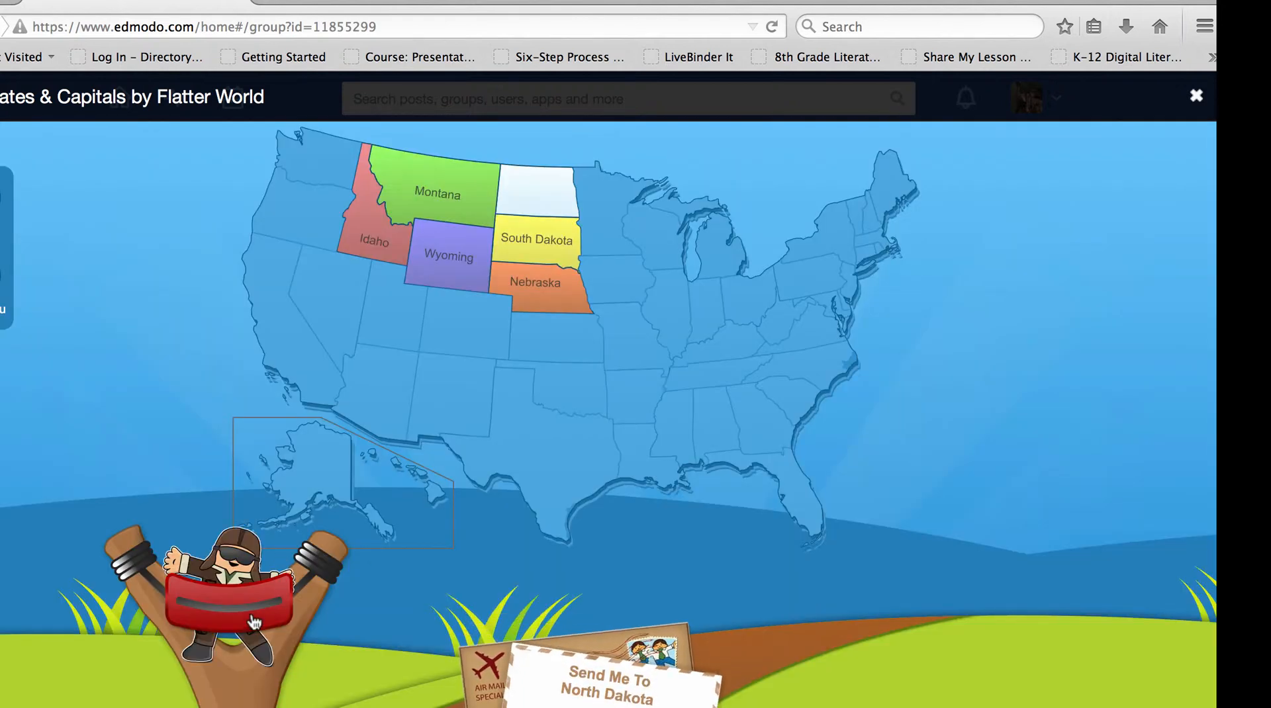
{"action": "left_click_drag", "start_coordinate": [255, 622], "coordinate": [144, 674]}
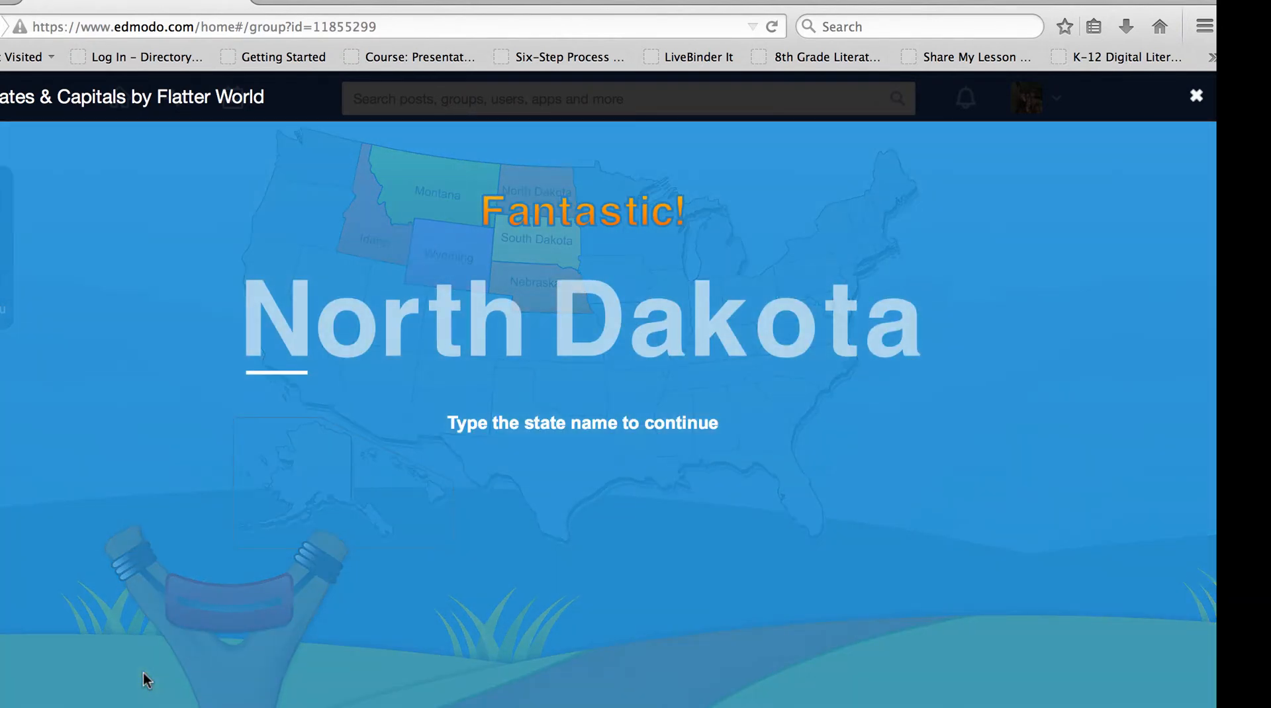
{"action": "type", "text": "North "}
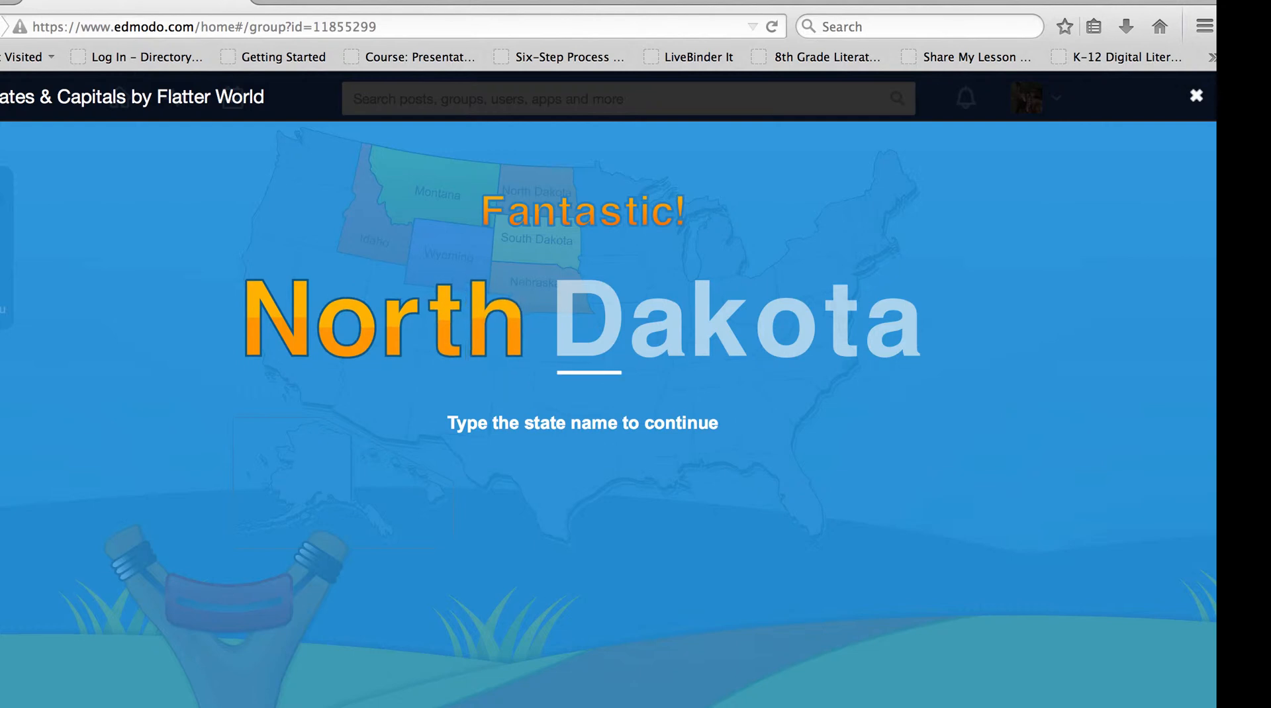
{"action": "type", "text": "Dakot"}
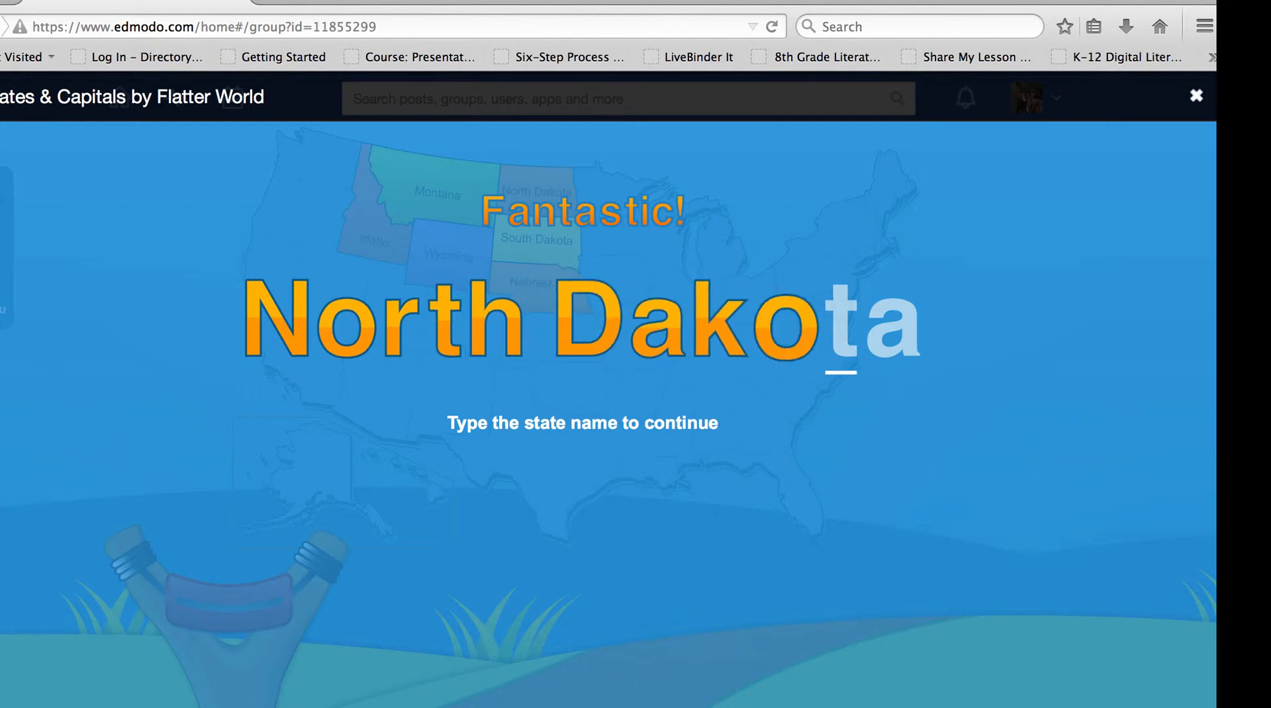
{"action": "type", "text": "a"}
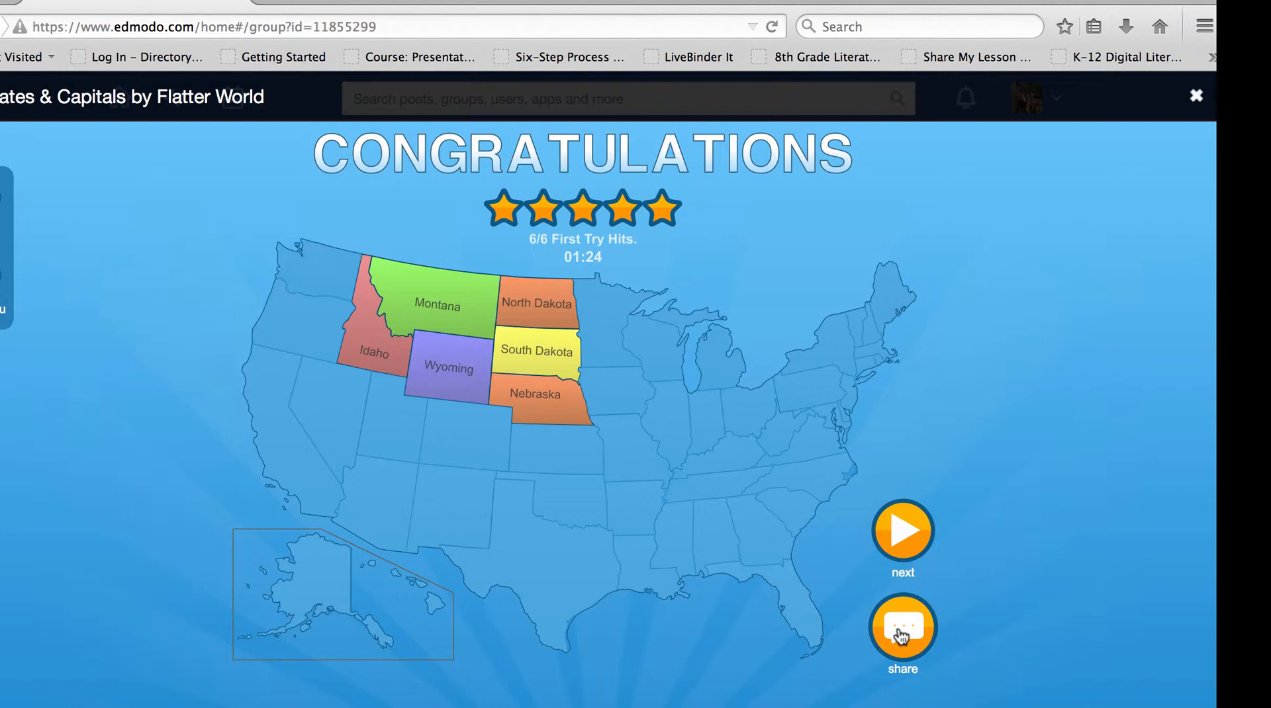
- Advance to the Southern Rockies level, hit Arizona and New Mexico with the slingshot and enter their names
{"action": "left_click", "coordinate": [904, 534]}
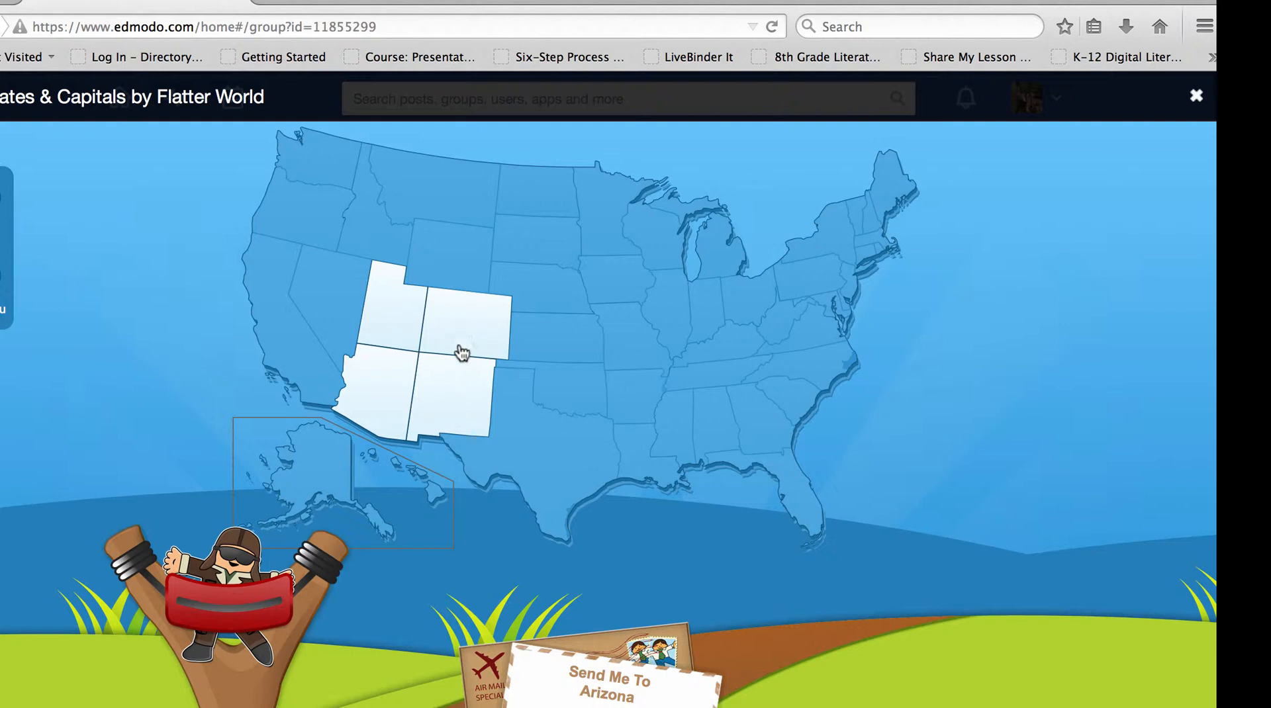
{"action": "left_click_drag", "start_coordinate": [217, 621], "coordinate": [178, 615]}
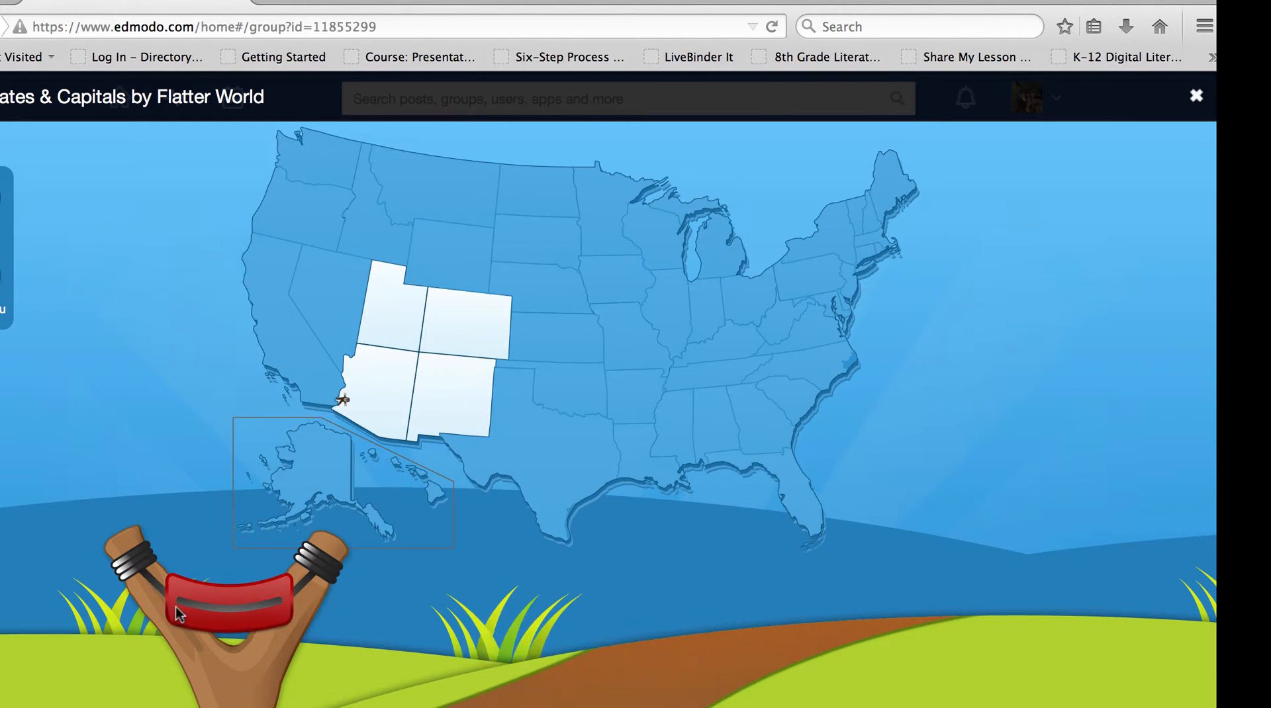
{"action": "type", "text": "Arizona"}
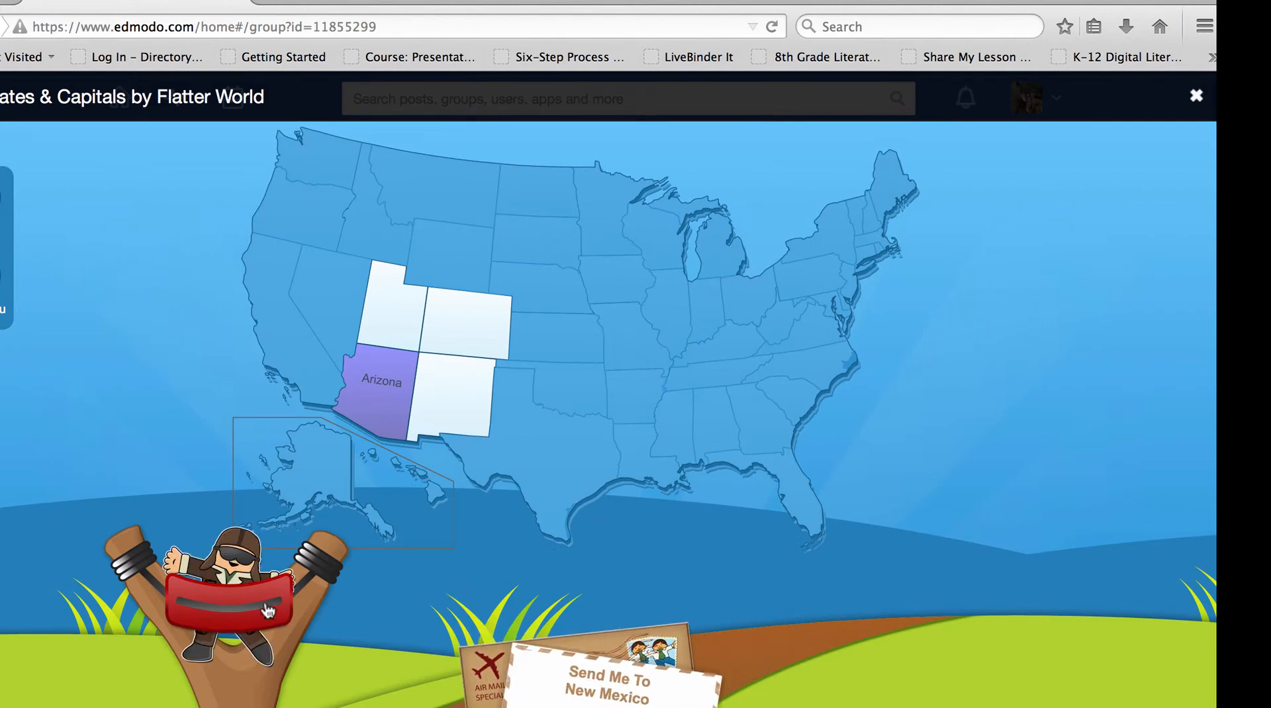
{"action": "left_click_drag", "start_coordinate": [232, 596], "coordinate": [181, 612]}
{"action": "left_click_drag", "start_coordinate": [165, 600], "coordinate": [161, 590]}
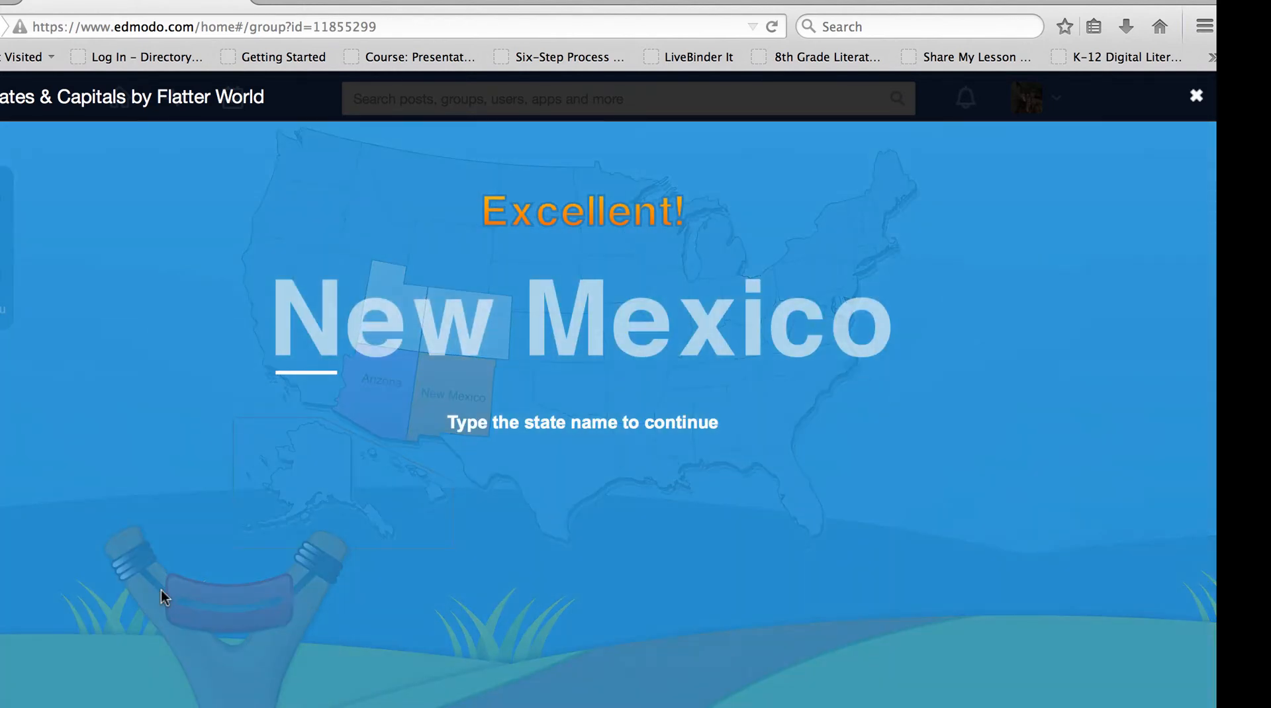
{"action": "type", "text": "new mexico"}
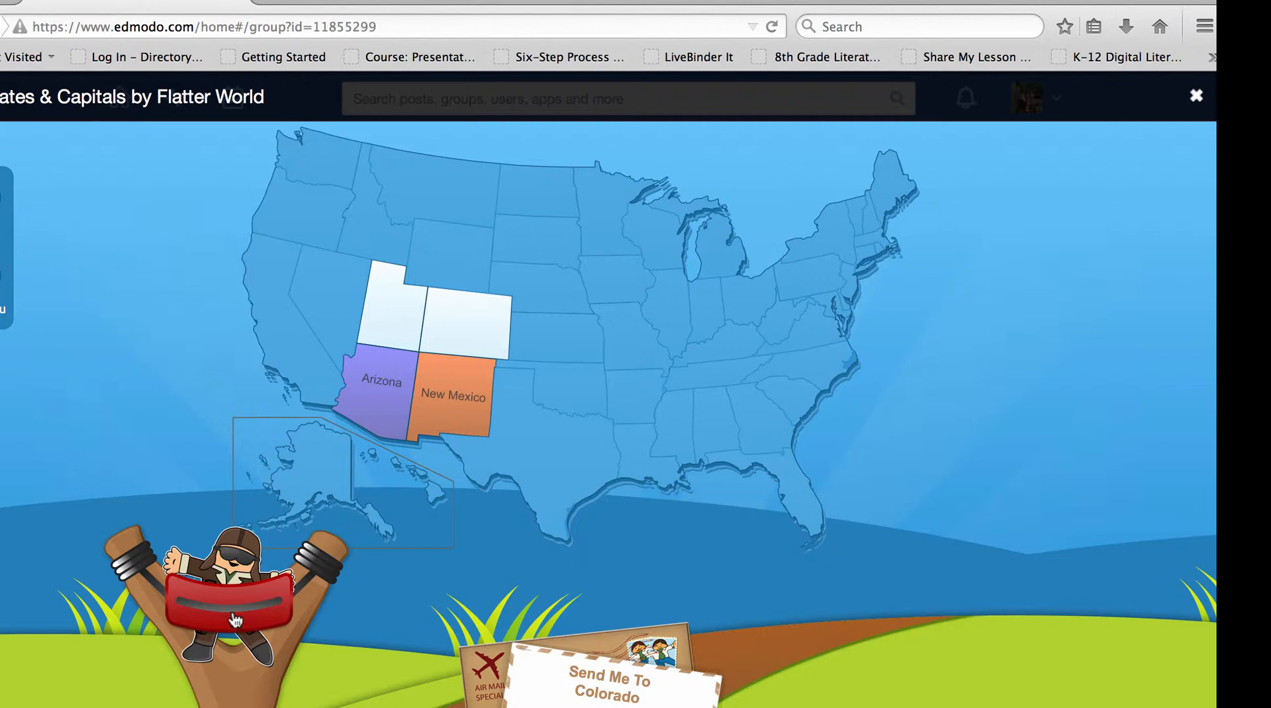
- Complete the Southern Rockies level by landing on Colorado and Utah and entering each state's name
{"action": "left_click_drag", "start_coordinate": [235, 620], "coordinate": [161, 627]}
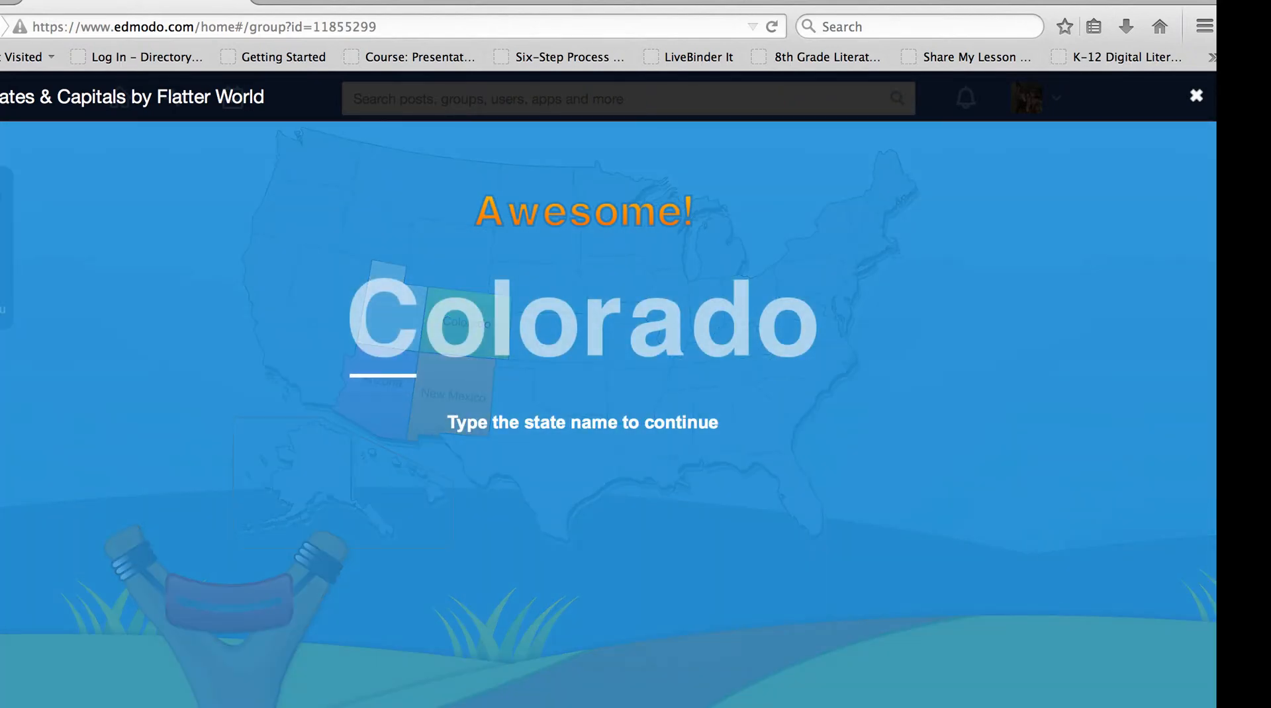
{"action": "type", "text": "Colorad"}
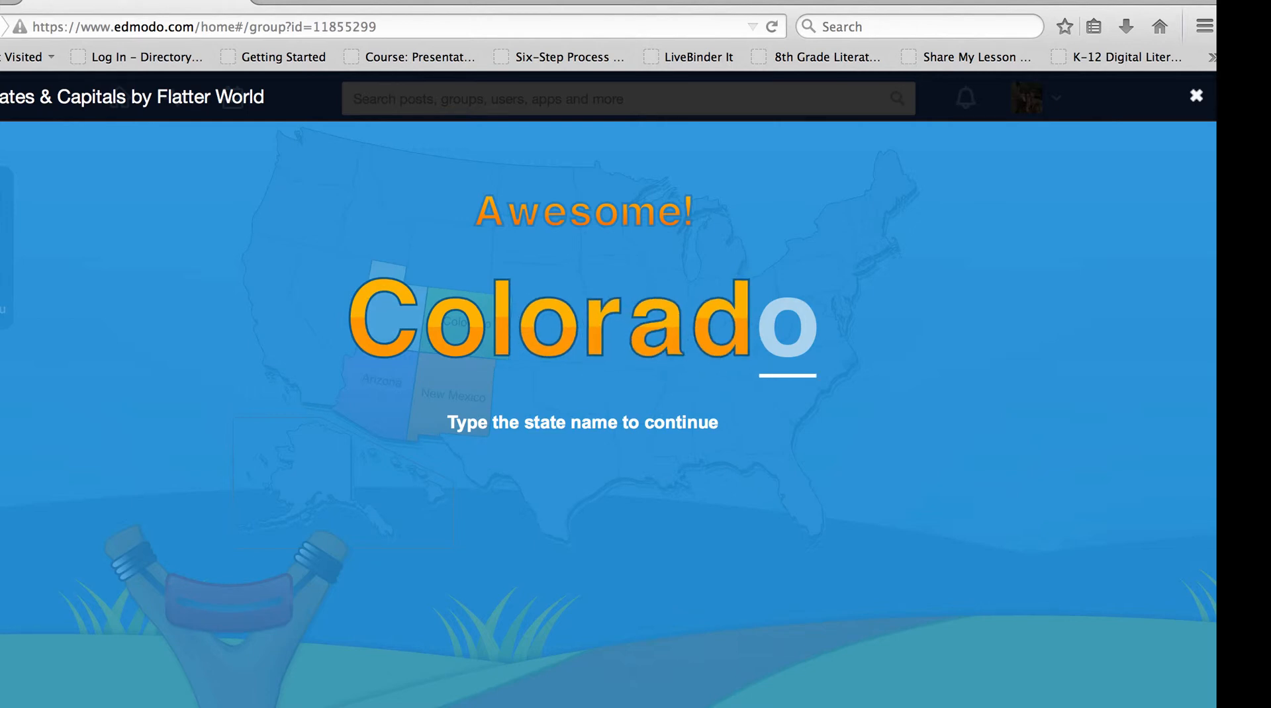
{"action": "type", "text": "o"}
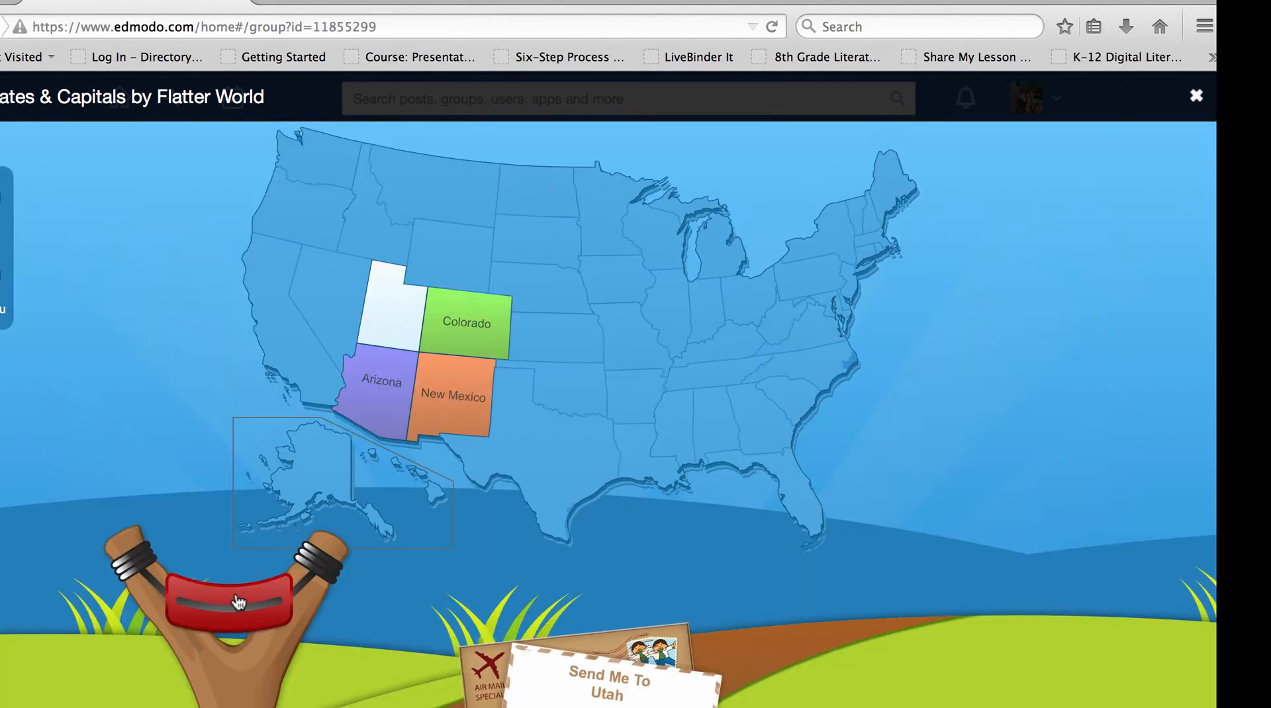
{"action": "left_click_drag", "start_coordinate": [238, 603], "coordinate": [180, 622]}
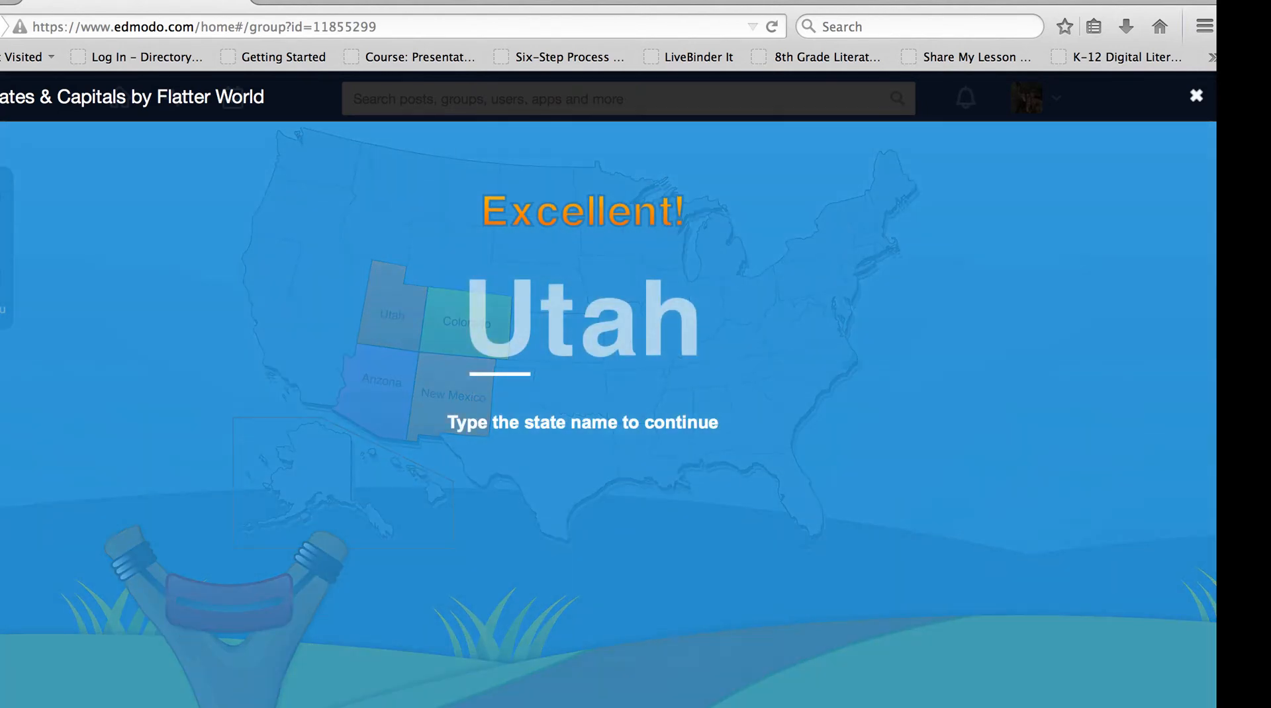
{"action": "type", "text": "uta"}
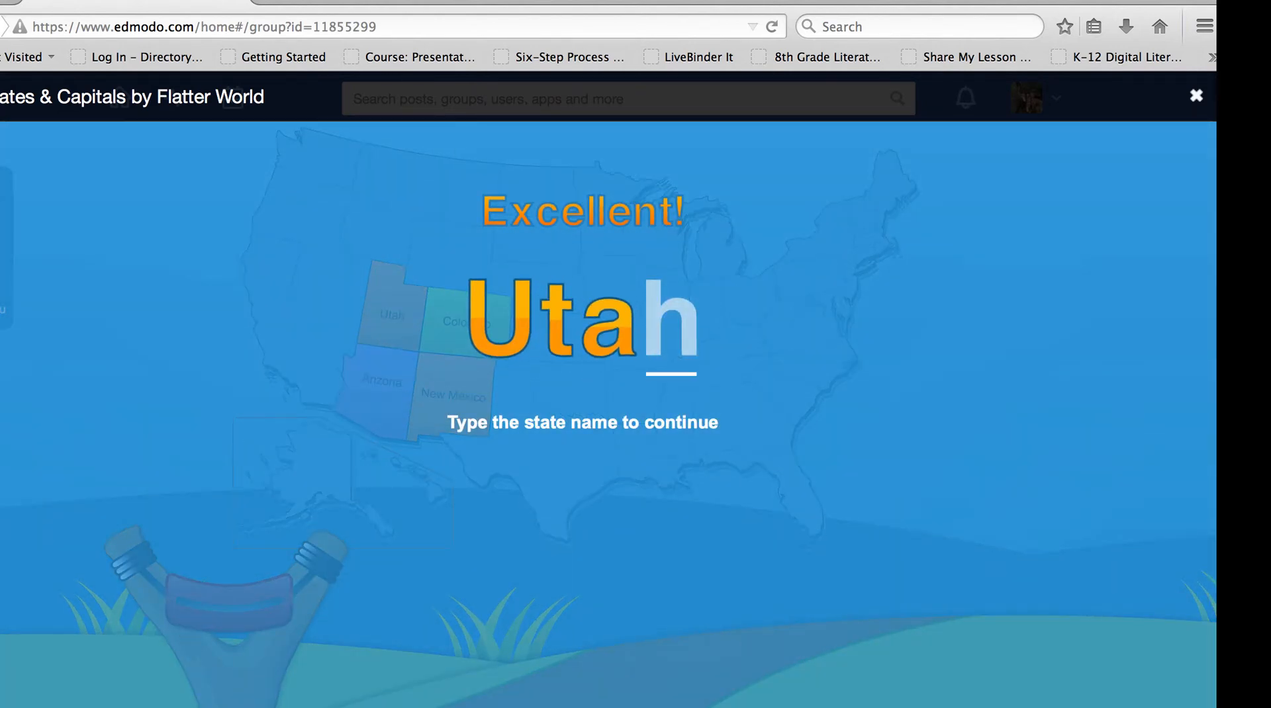
{"action": "type", "text": "h"}
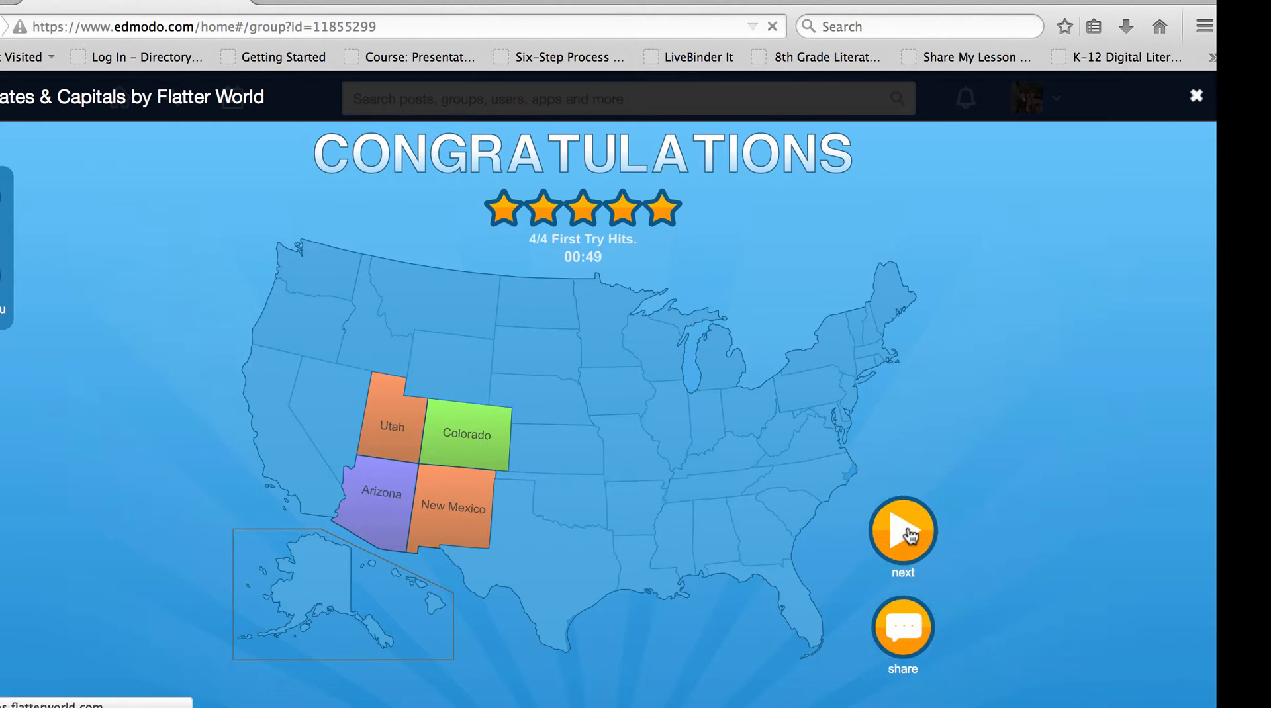
- Continue past the completed Southern Rockies level, close the game and reopen the Apps Launcher in the group
{"action": "left_click", "coordinate": [907, 533]}
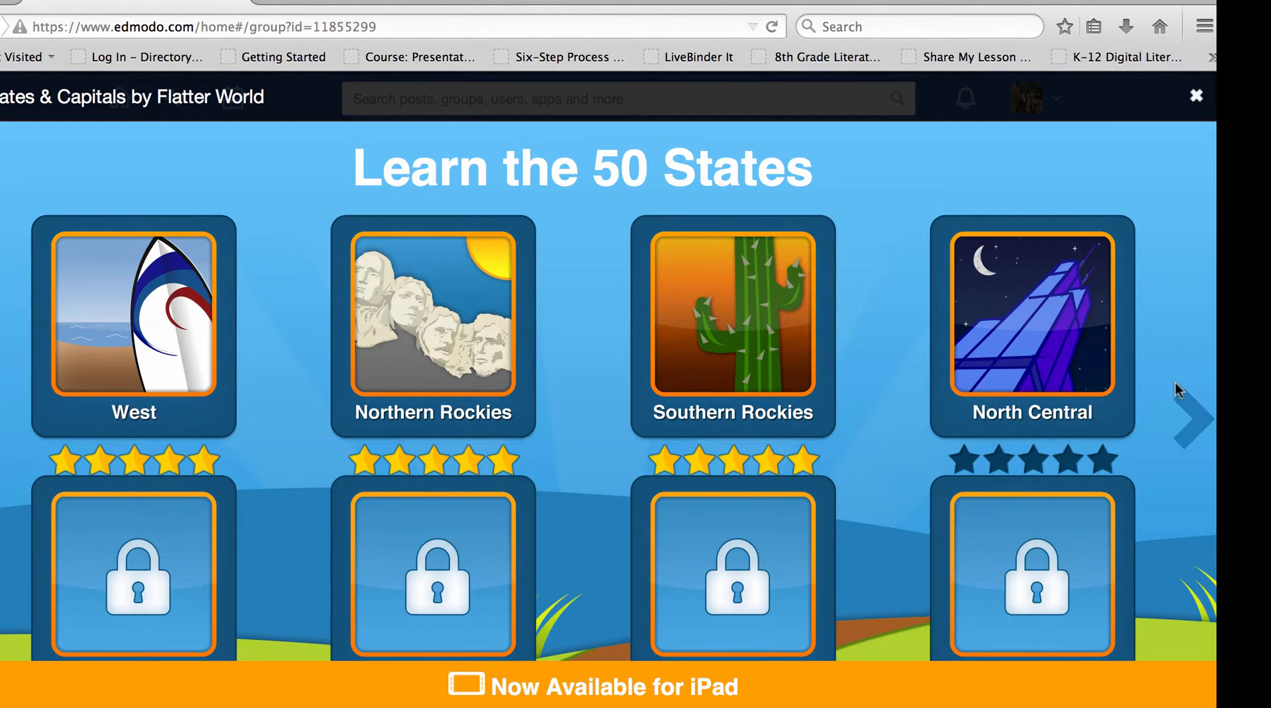
{"action": "left_click", "coordinate": [1195, 98]}
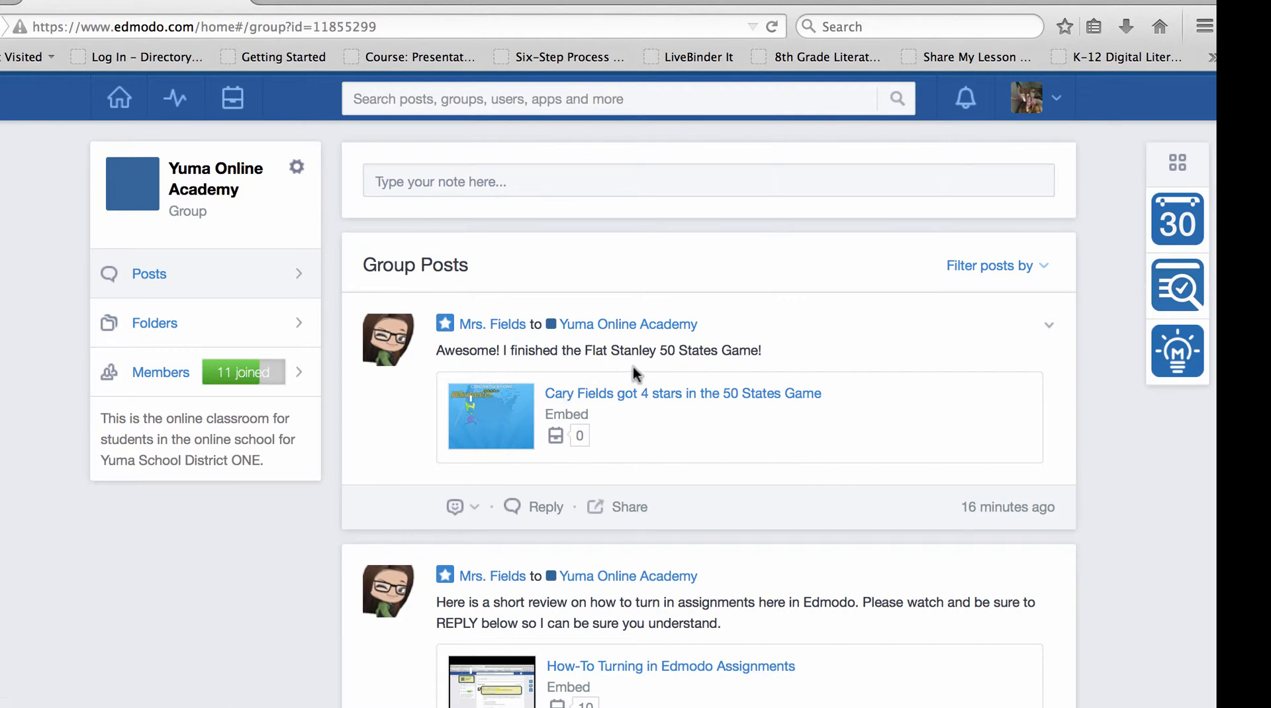
{"action": "left_click", "coordinate": [1176, 171]}
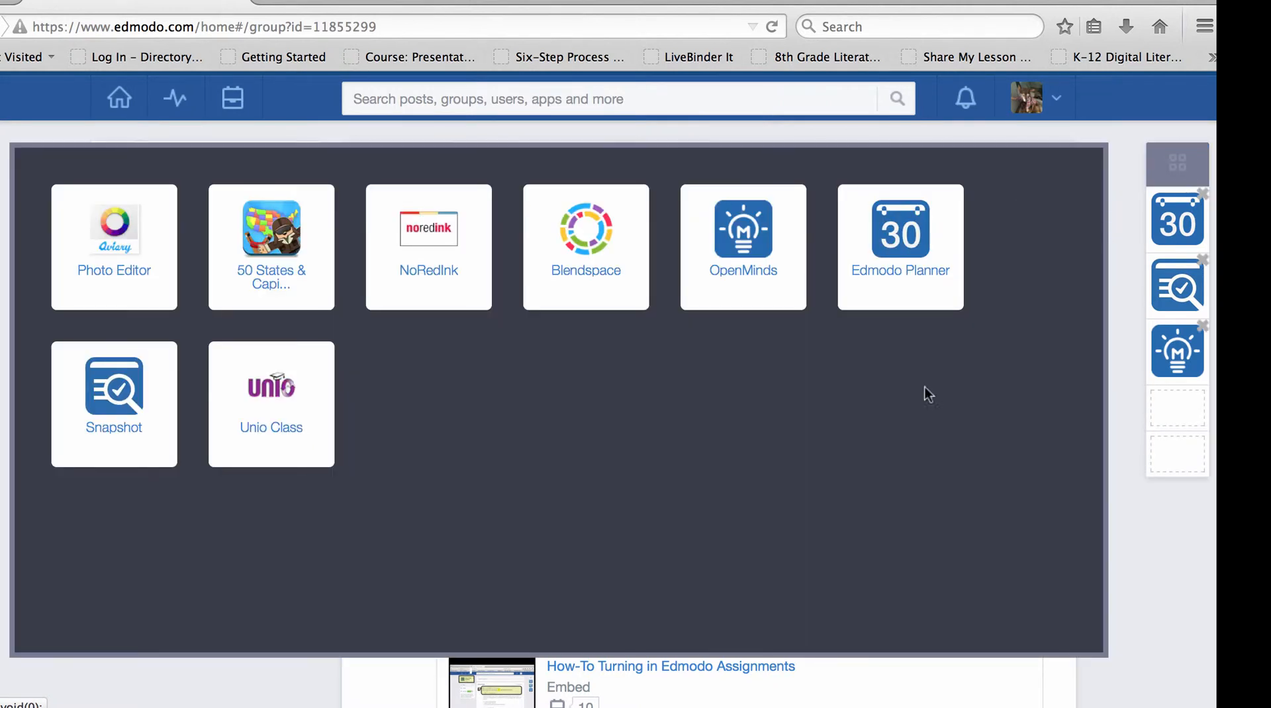
- Launch the NoRedInk app and submit its welcome form with gender Male and 5th grade selected
{"action": "left_click", "coordinate": [429, 246]}
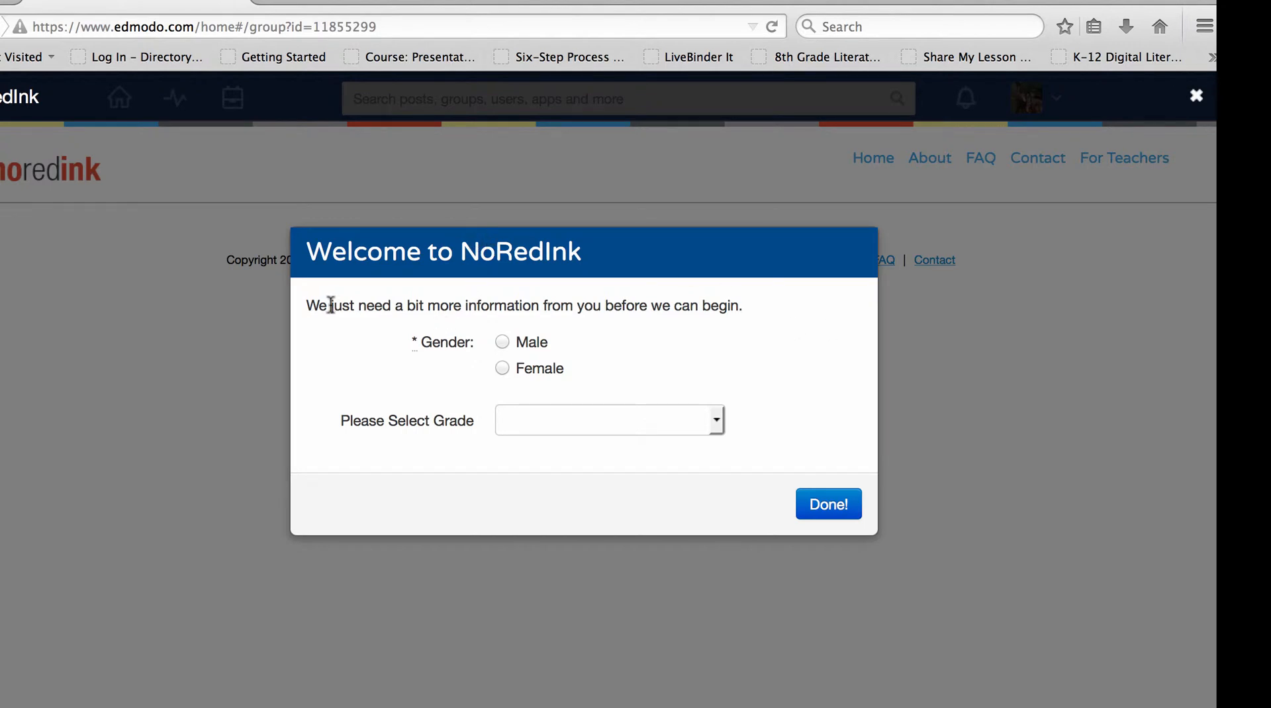
{"action": "left_click", "coordinate": [503, 343]}
{"action": "left_click", "coordinate": [715, 424]}
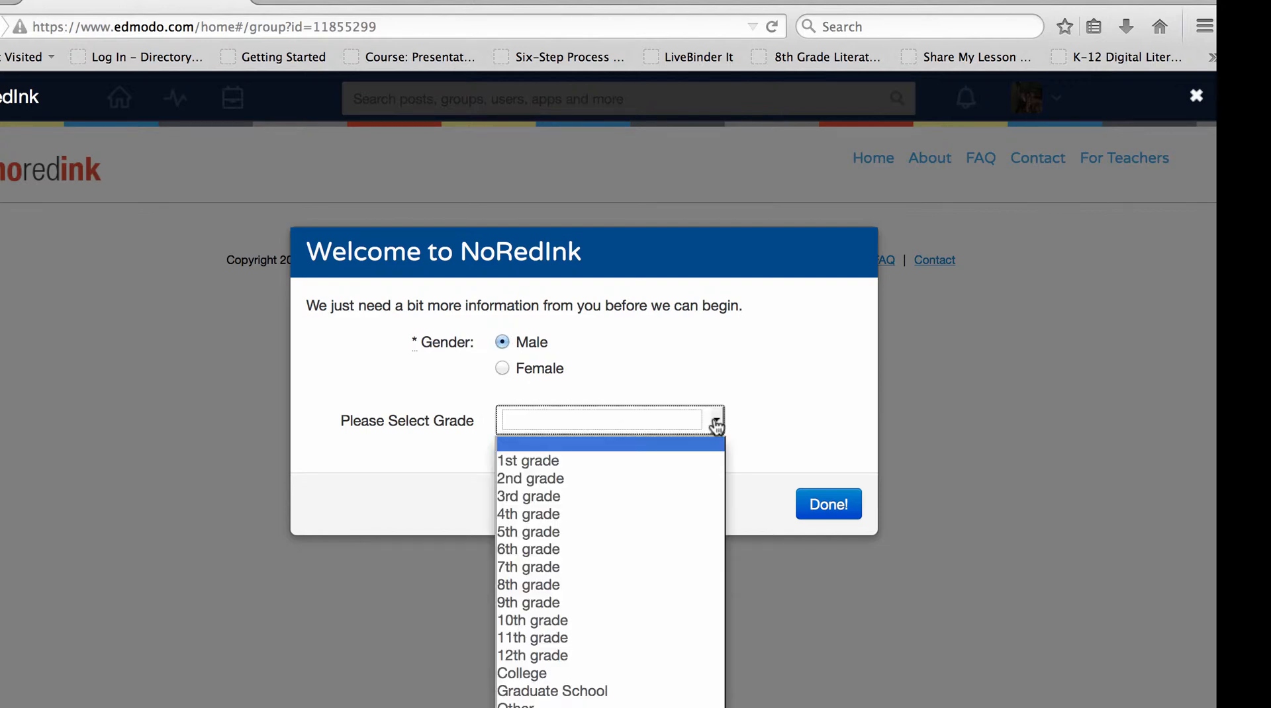
{"action": "left_click", "coordinate": [669, 533]}
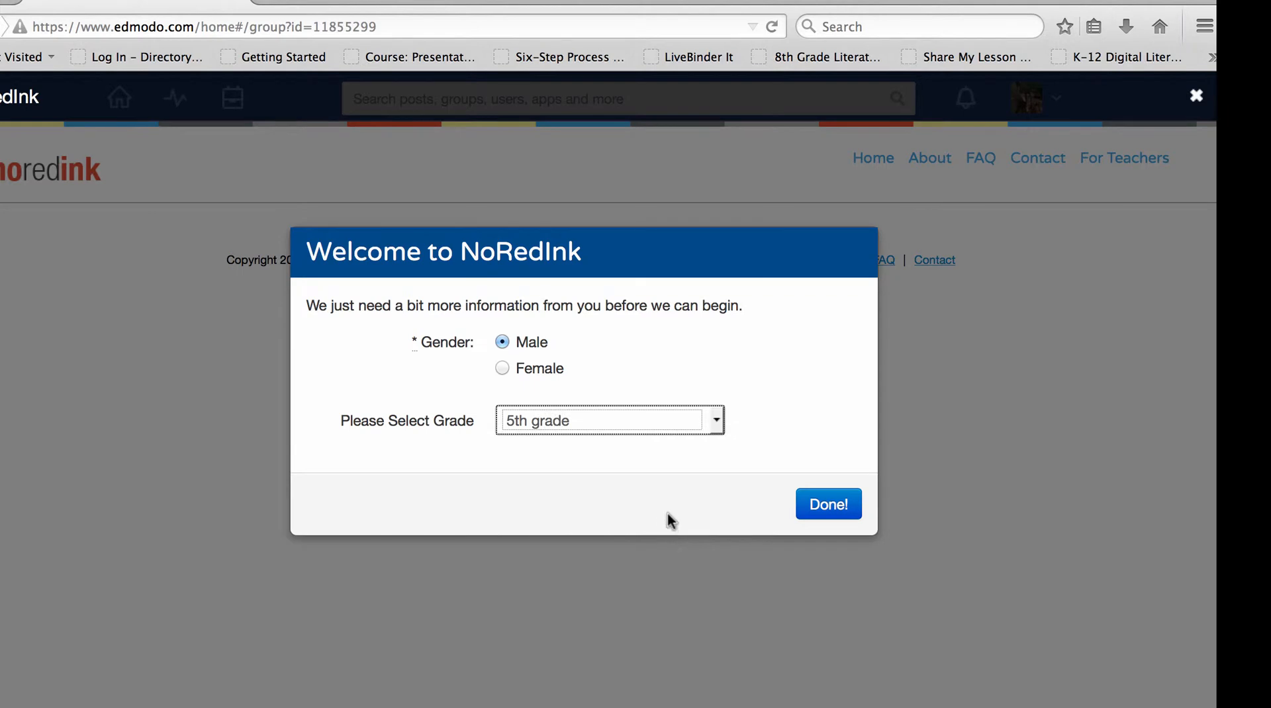
{"action": "left_click", "coordinate": [829, 507]}
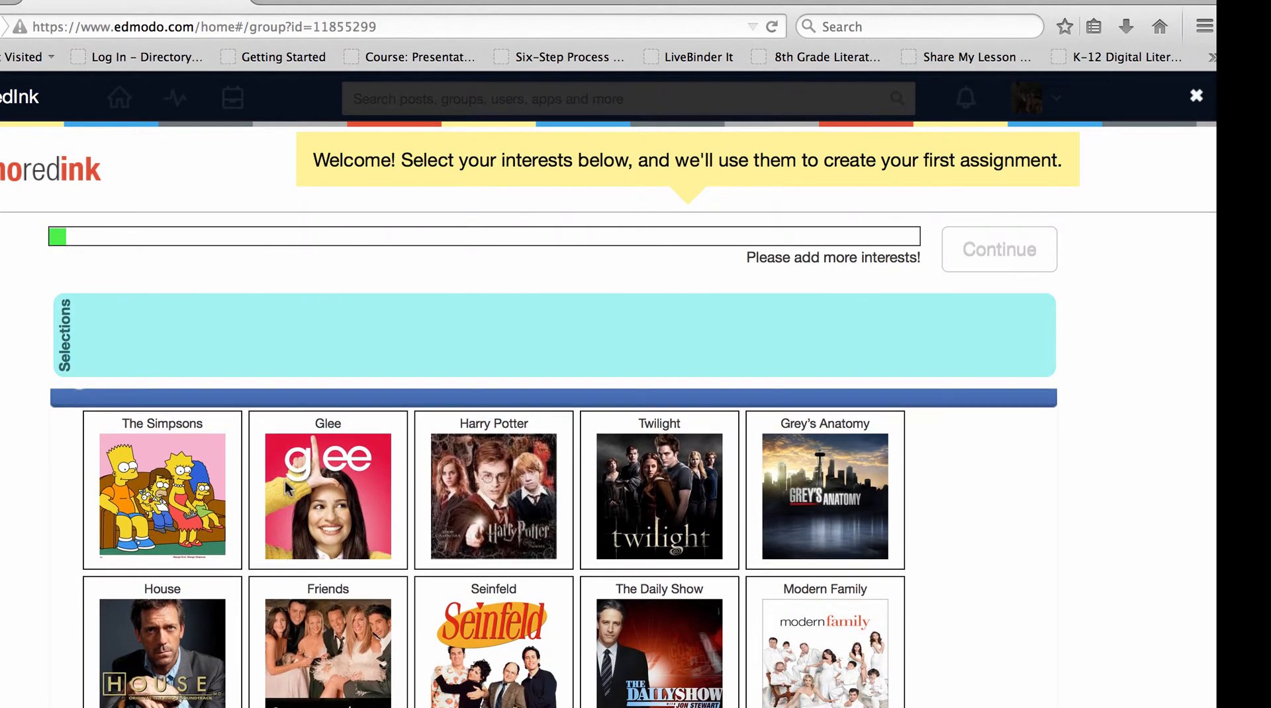
- Choose Hunger Games as the first interest from the TV shows and movies
{"action": "scroll", "coordinate": [330, 494], "scroll_direction": "down", "scroll_amount": 3}
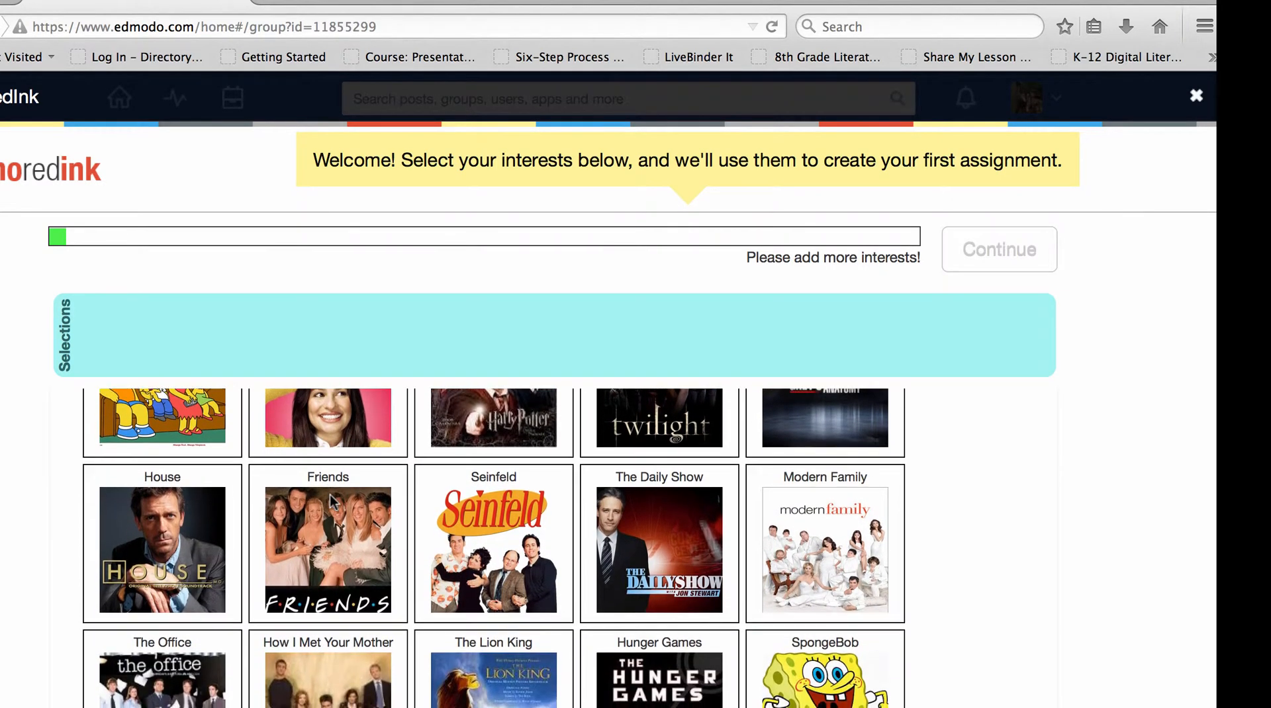
{"action": "scroll", "coordinate": [329, 495], "scroll_direction": "down", "scroll_amount": 3}
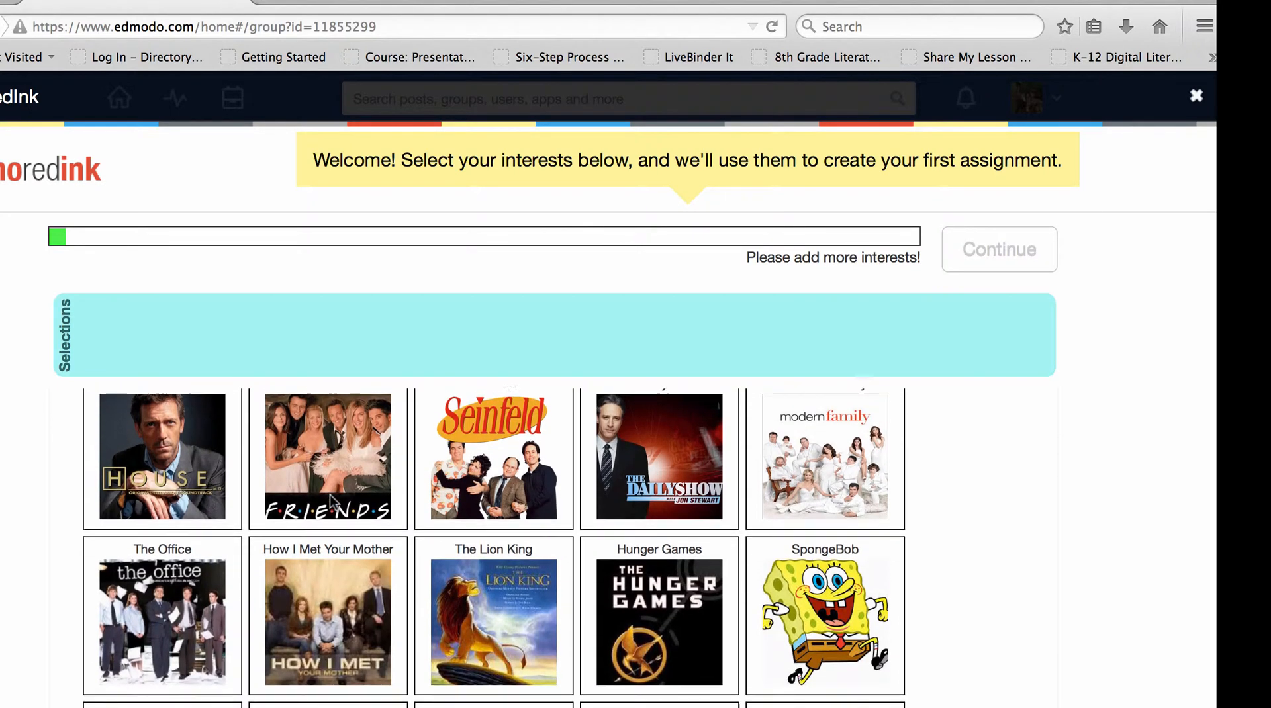
{"action": "scroll", "coordinate": [330, 495], "scroll_direction": "down", "scroll_amount": 2}
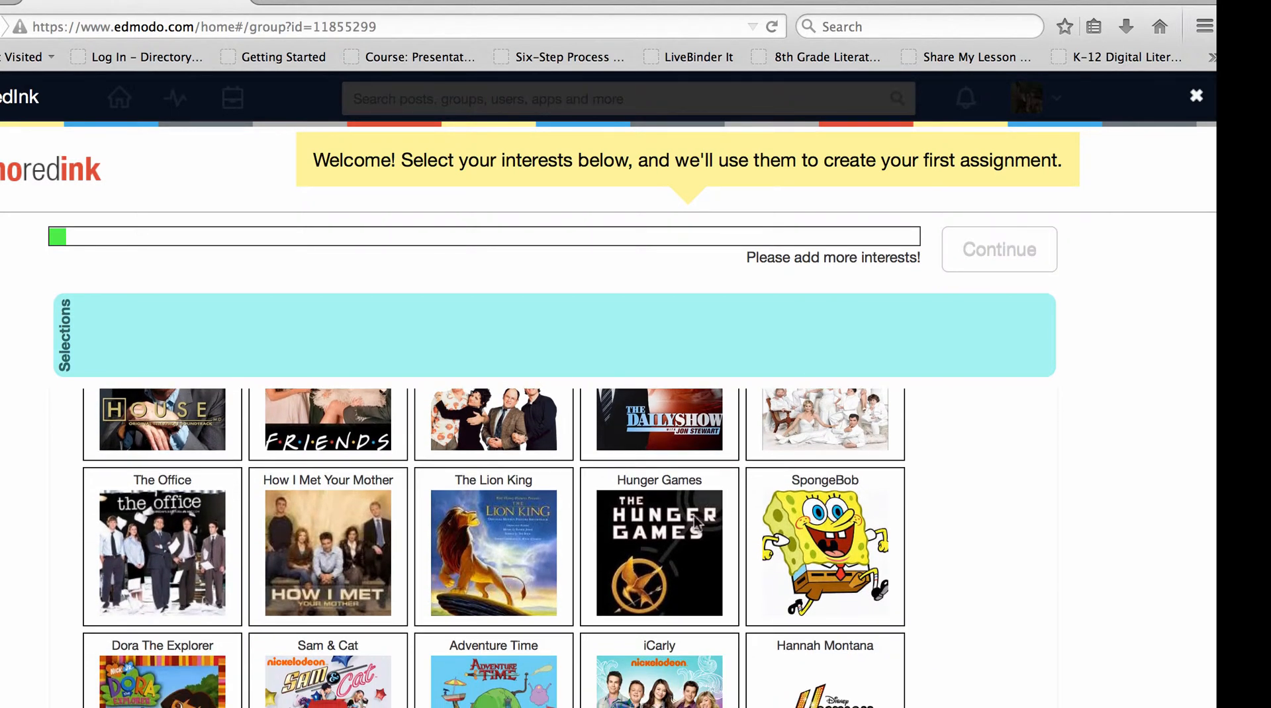
{"action": "left_click", "coordinate": [654, 536]}
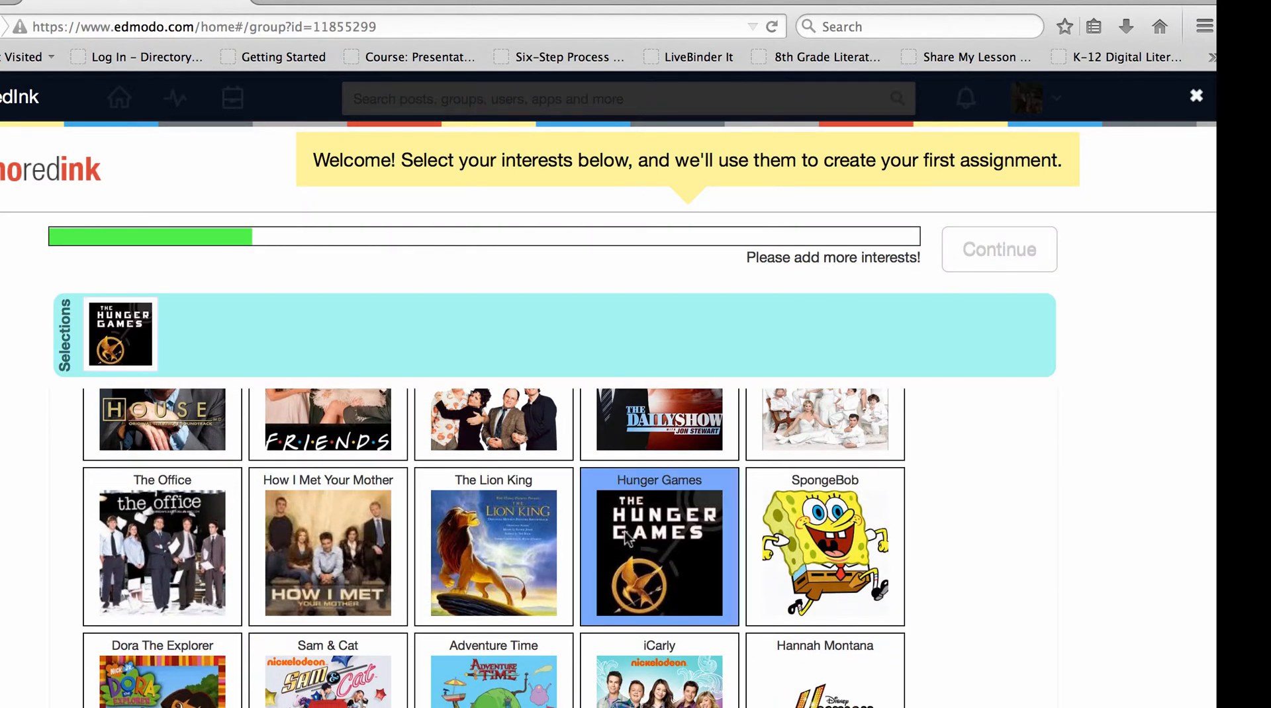
- Add Jessie and Star Wars to the selected interests
{"action": "scroll", "coordinate": [543, 410], "scroll_direction": "up", "scroll_amount": 3}
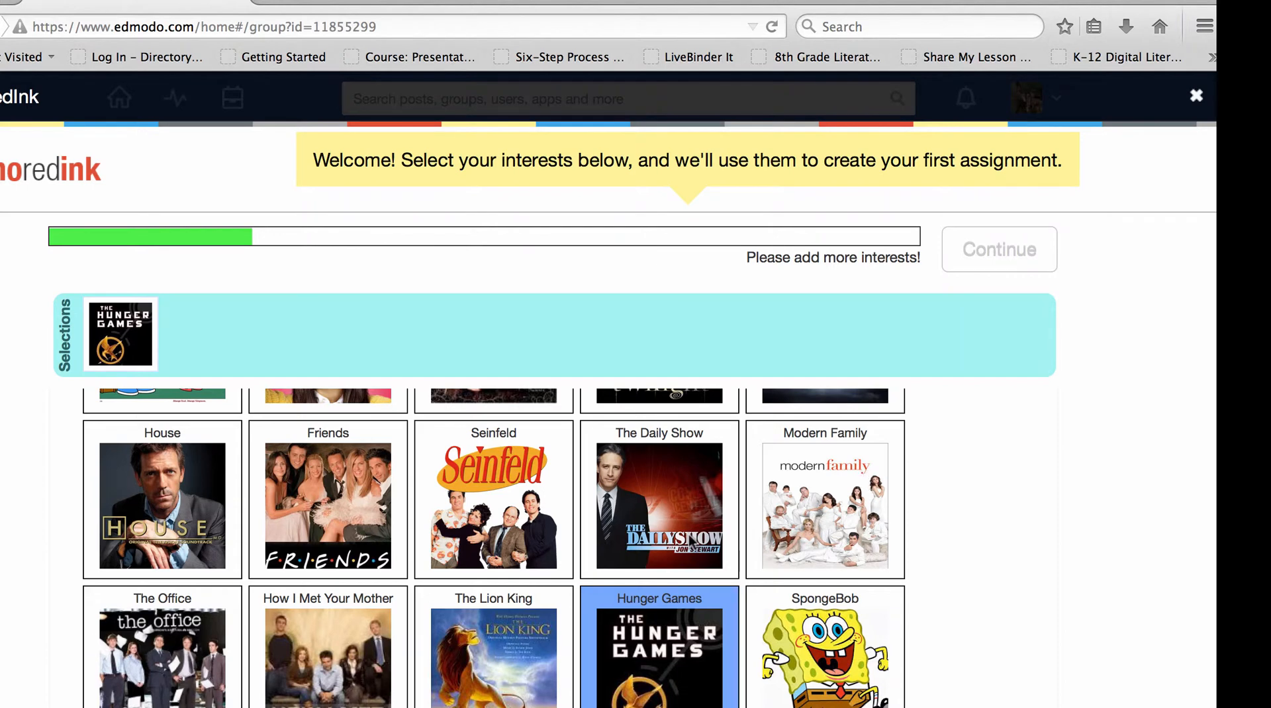
{"action": "scroll", "coordinate": [689, 536], "scroll_direction": "down", "scroll_amount": 6}
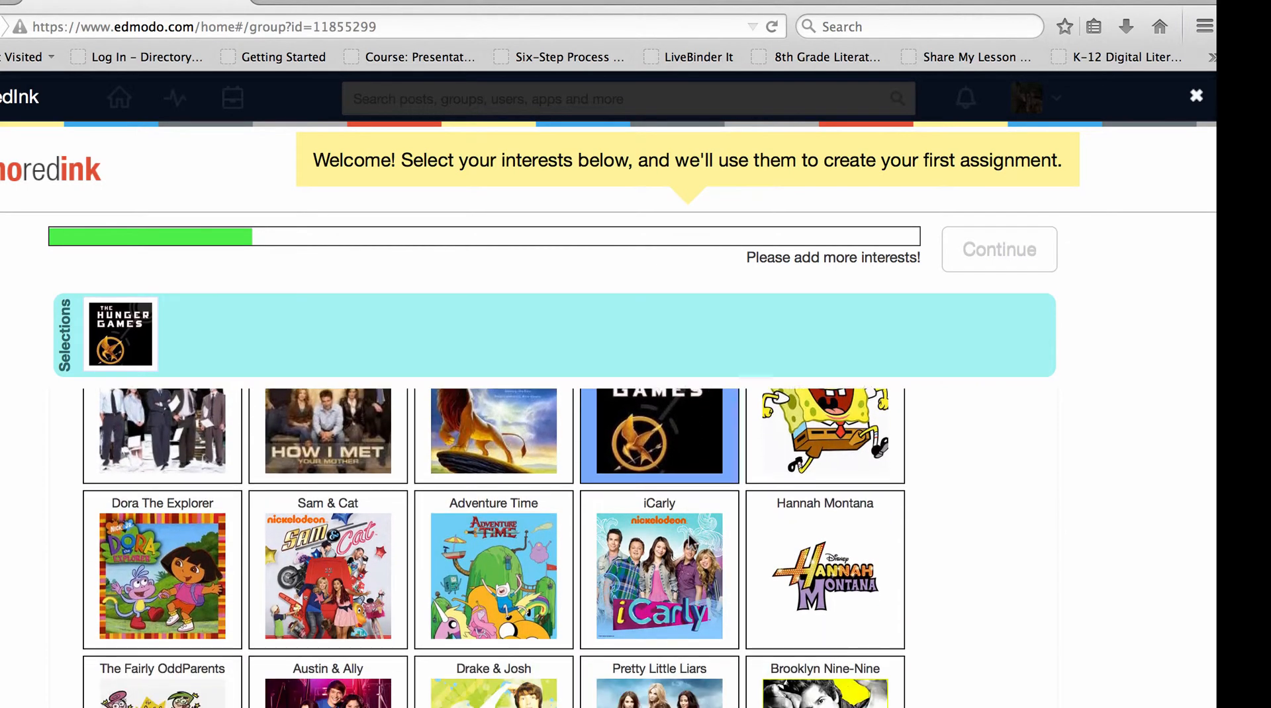
{"action": "scroll", "coordinate": [689, 542], "scroll_direction": "down", "scroll_amount": 4}
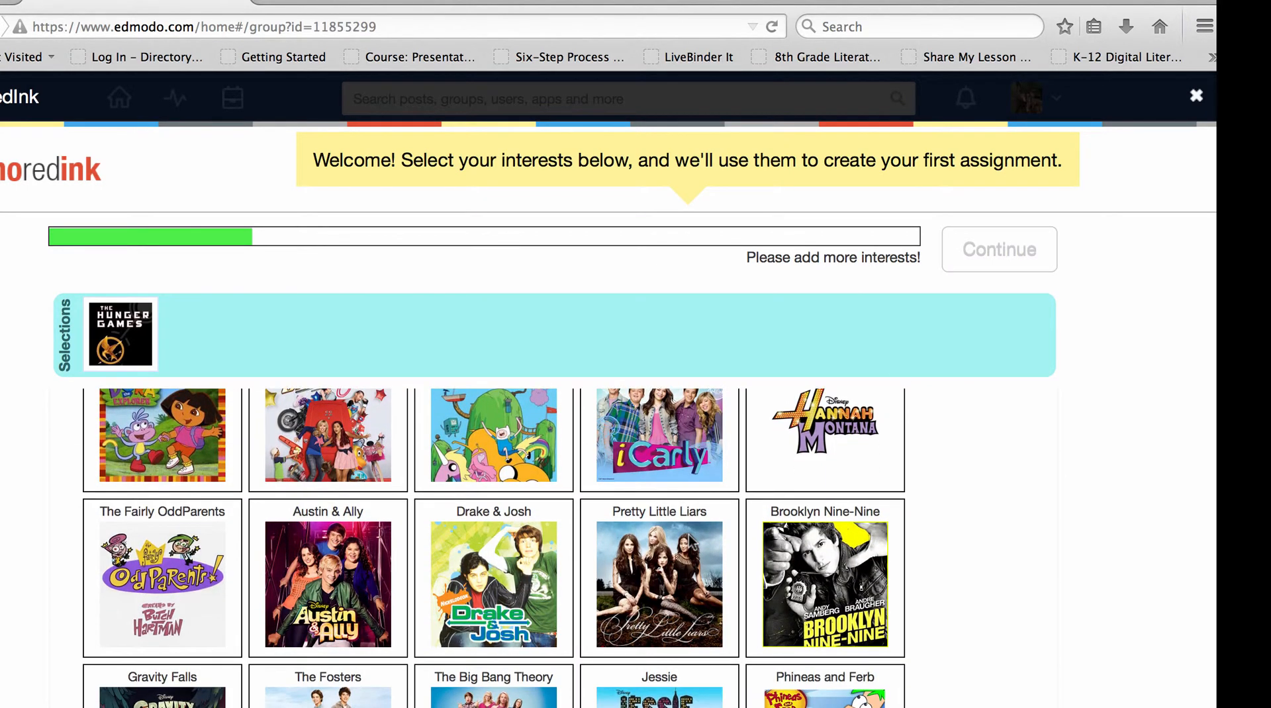
{"action": "scroll", "coordinate": [692, 543], "scroll_direction": "down", "scroll_amount": 4}
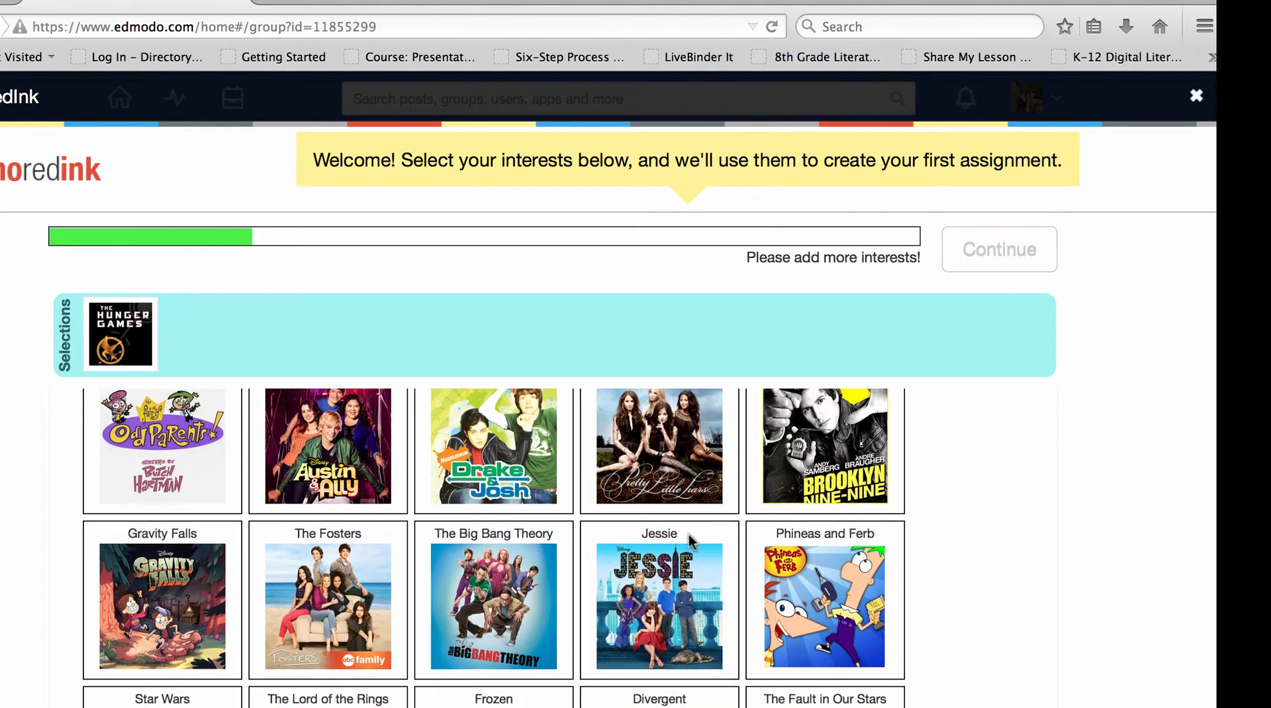
{"action": "scroll", "coordinate": [689, 540], "scroll_direction": "down", "scroll_amount": 1}
{"action": "scroll", "coordinate": [688, 536], "scroll_direction": "down", "scroll_amount": 2}
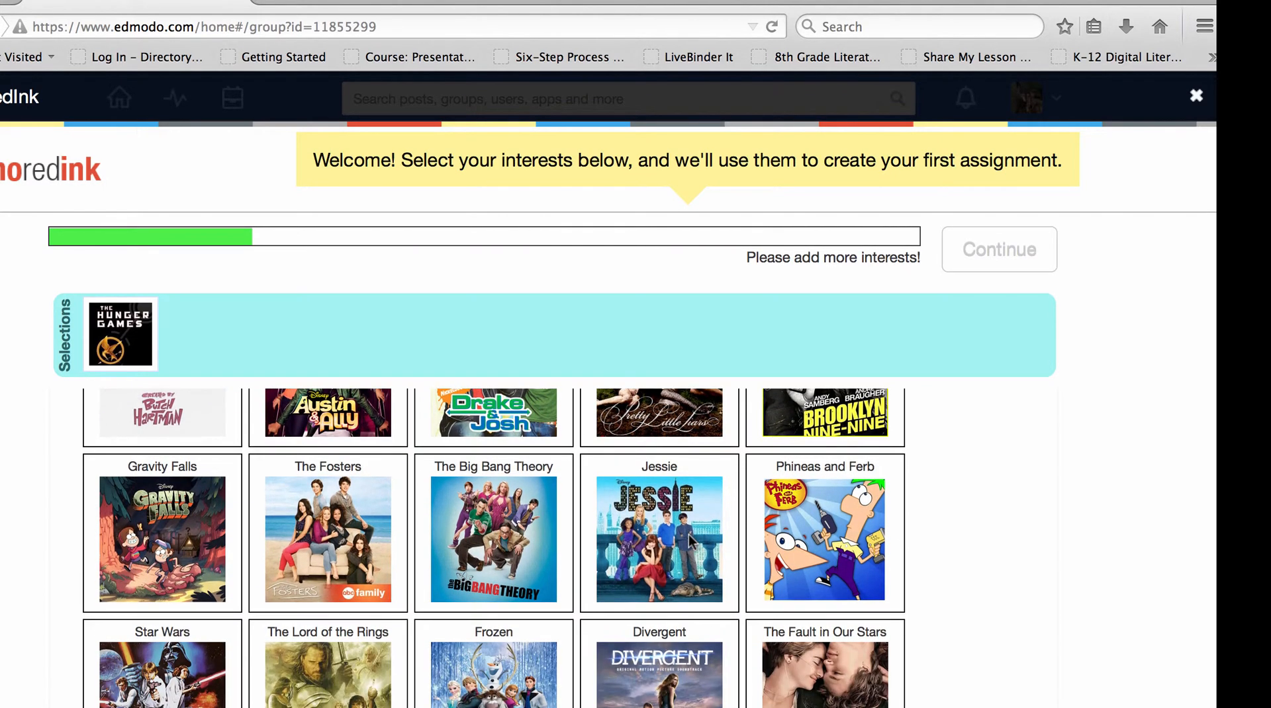
{"action": "scroll", "coordinate": [685, 569], "scroll_direction": "down", "scroll_amount": 1}
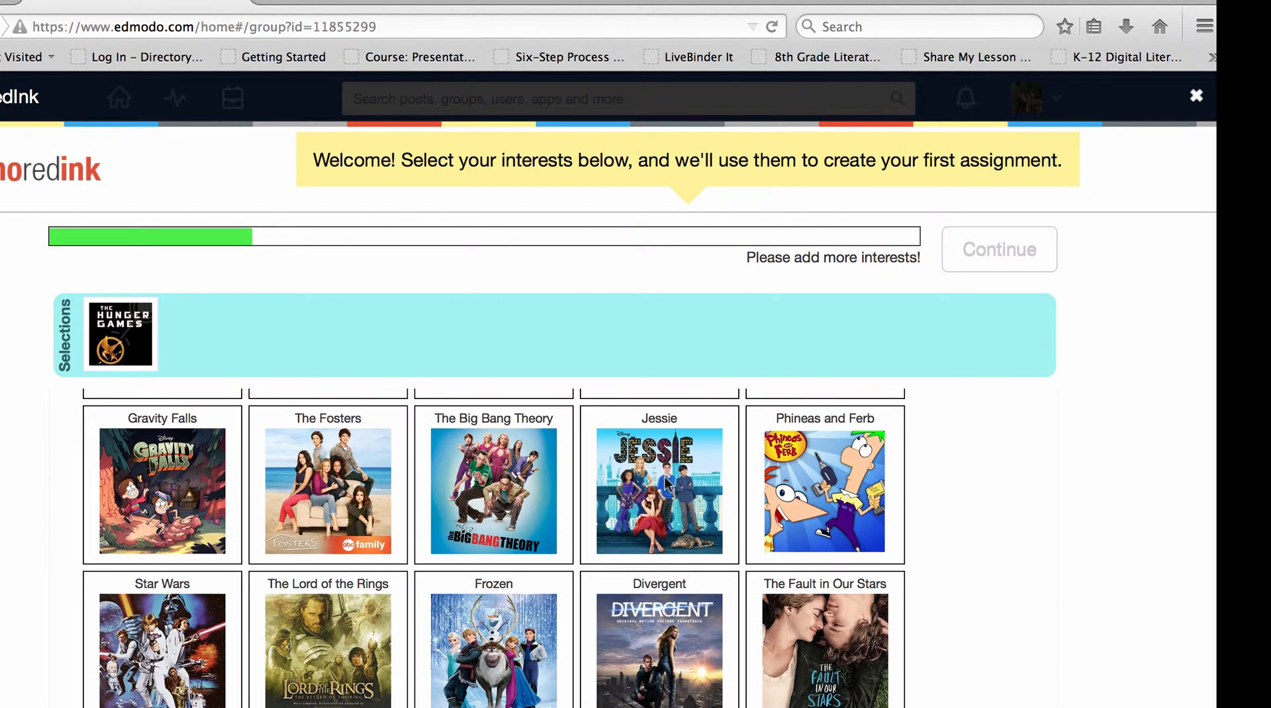
{"action": "left_click", "coordinate": [669, 477]}
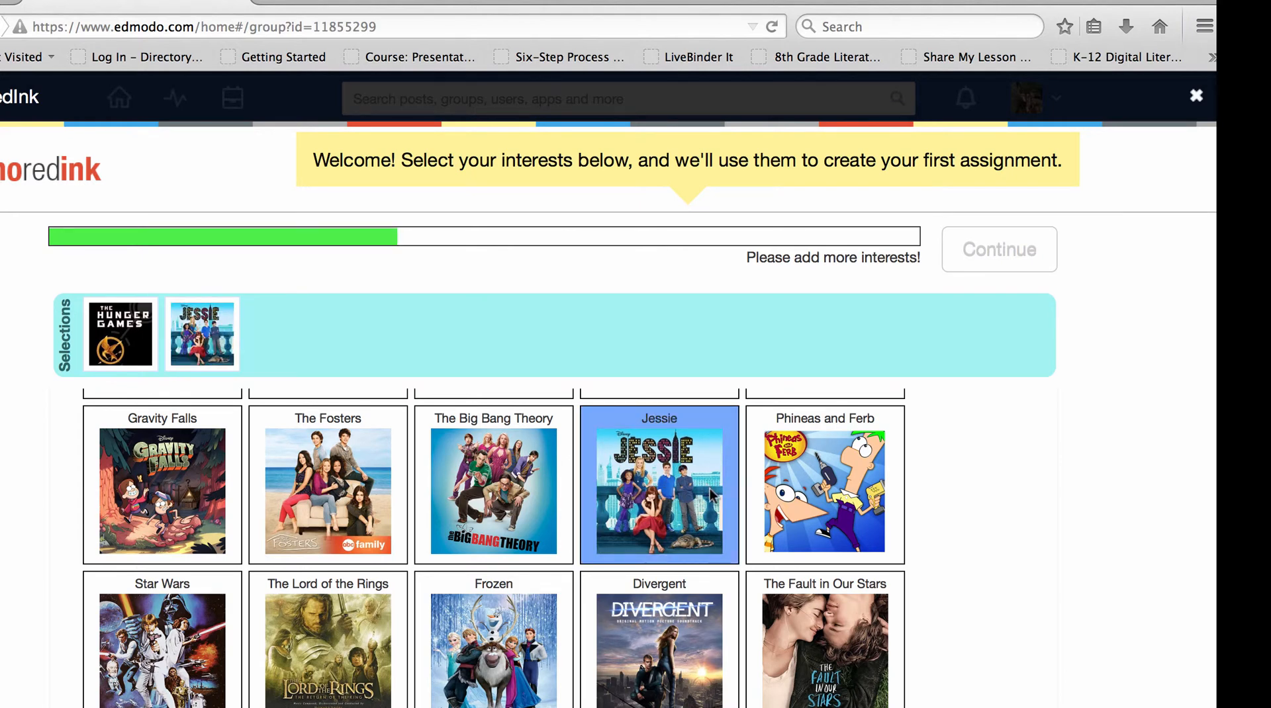
{"action": "scroll", "coordinate": [851, 534], "scroll_direction": "down", "scroll_amount": 1}
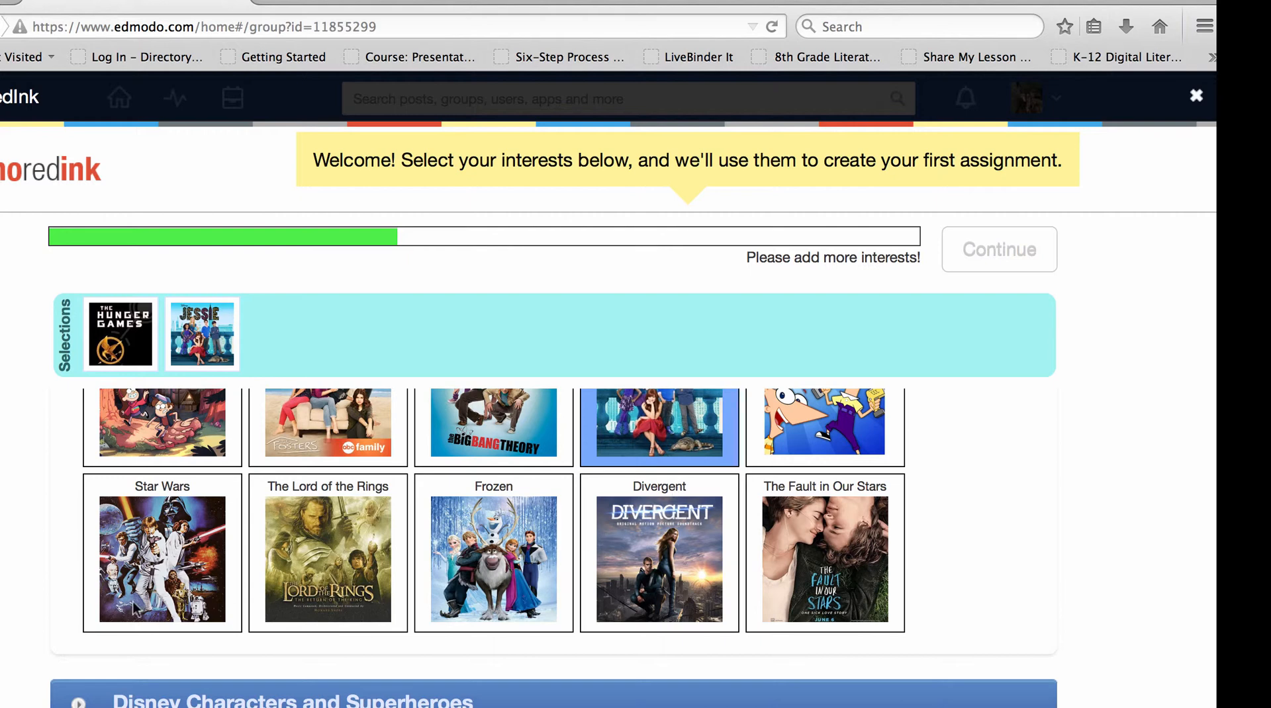
{"action": "left_click", "coordinate": [202, 532]}
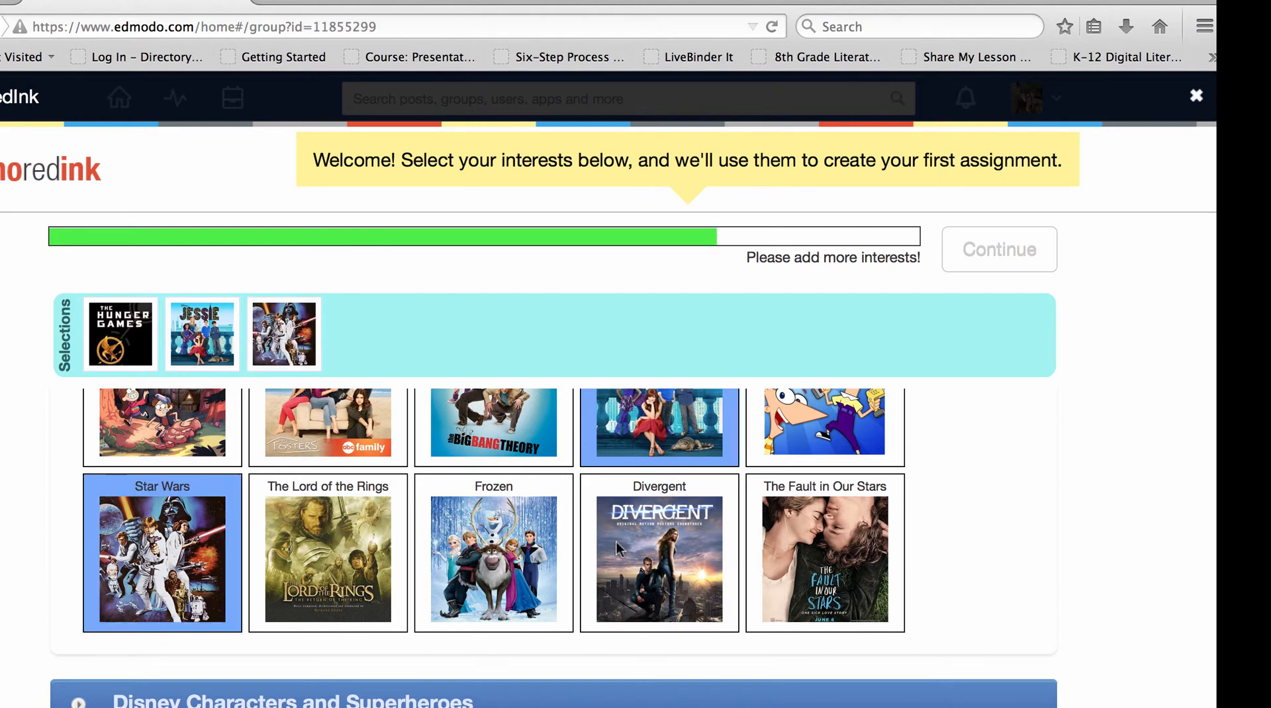
- Add the TV show Friends to the selected interests
{"action": "scroll", "coordinate": [617, 542], "scroll_direction": "up", "scroll_amount": 4}
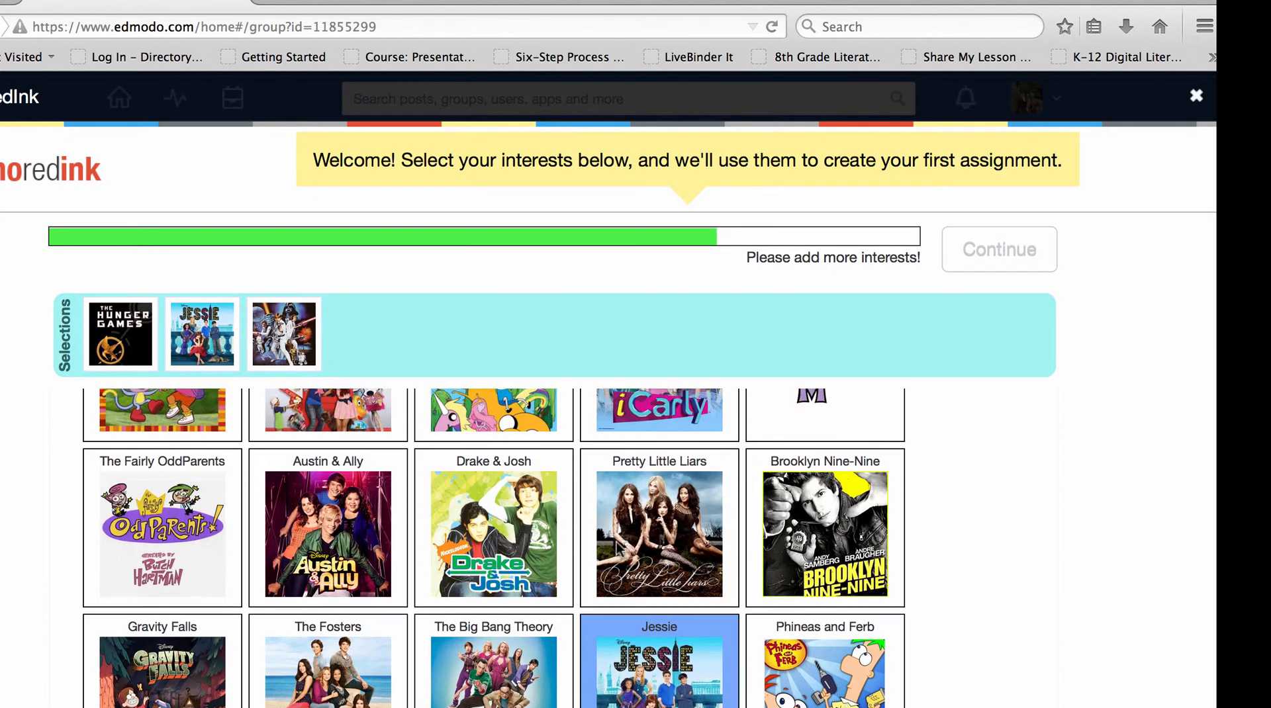
{"action": "scroll", "coordinate": [617, 542], "scroll_direction": "up", "scroll_amount": 5}
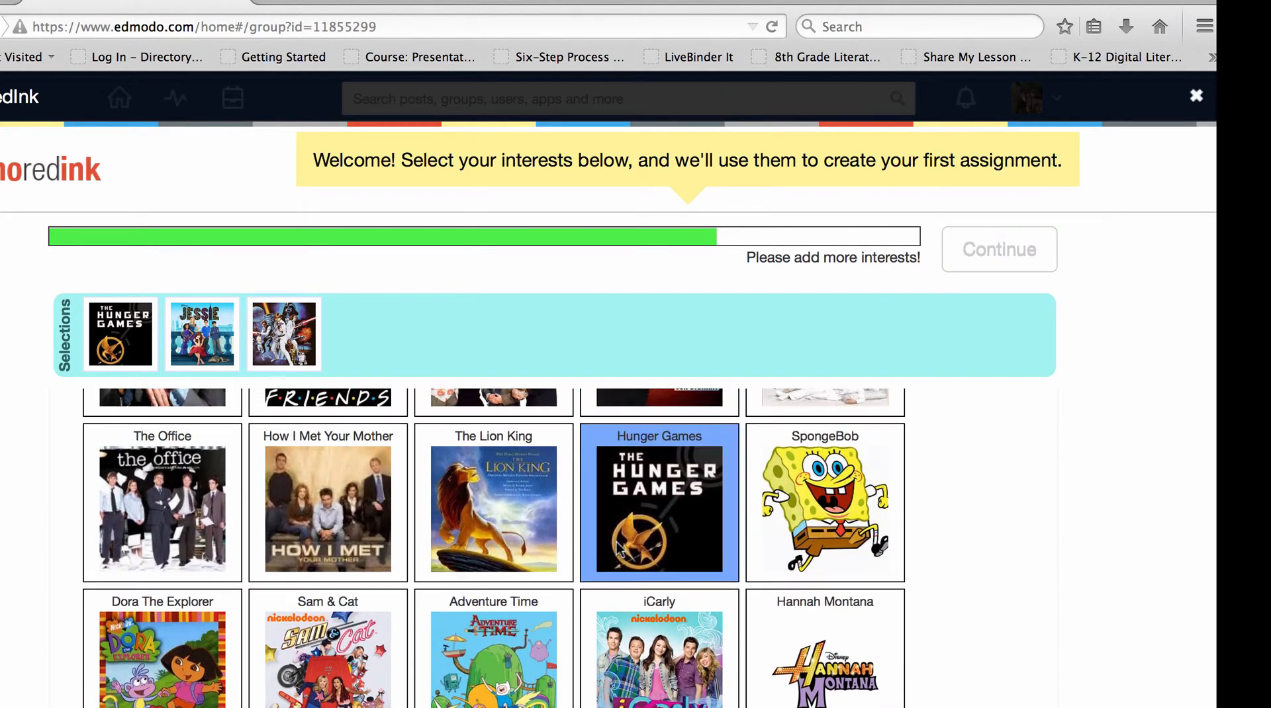
{"action": "scroll", "coordinate": [617, 544], "scroll_direction": "up", "scroll_amount": 4}
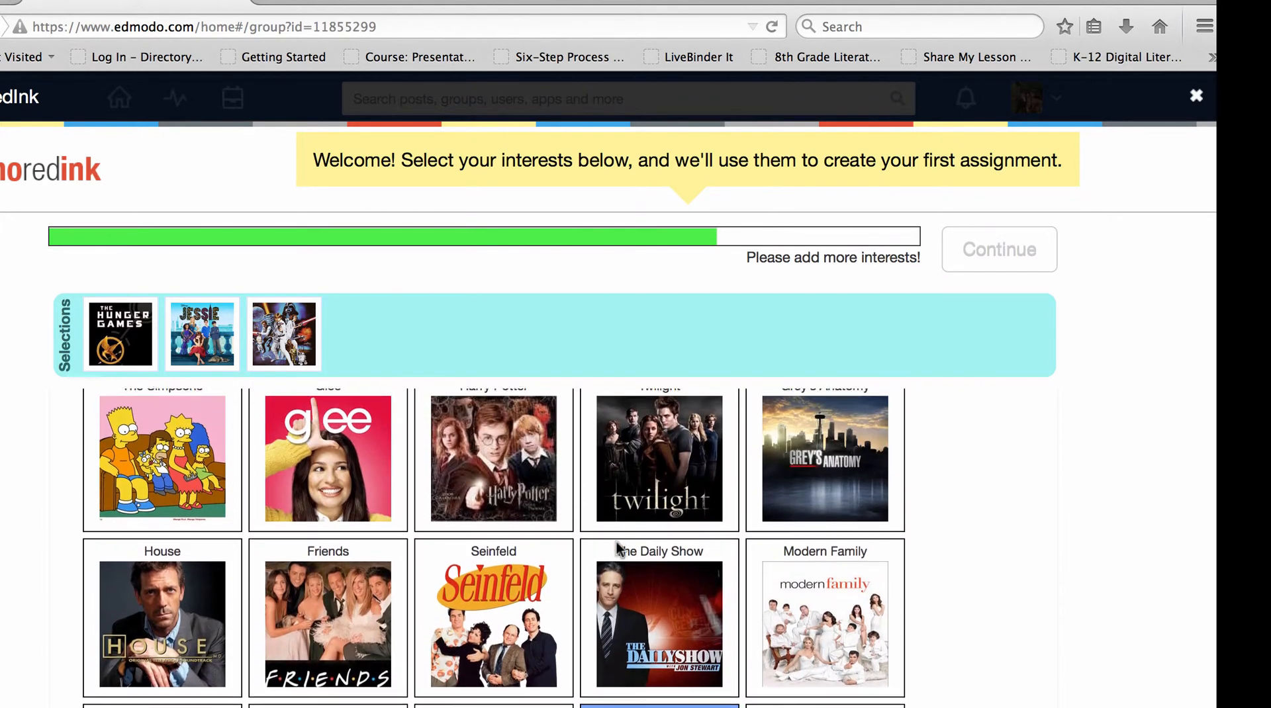
{"action": "scroll", "coordinate": [511, 527], "scroll_direction": "up", "scroll_amount": 1}
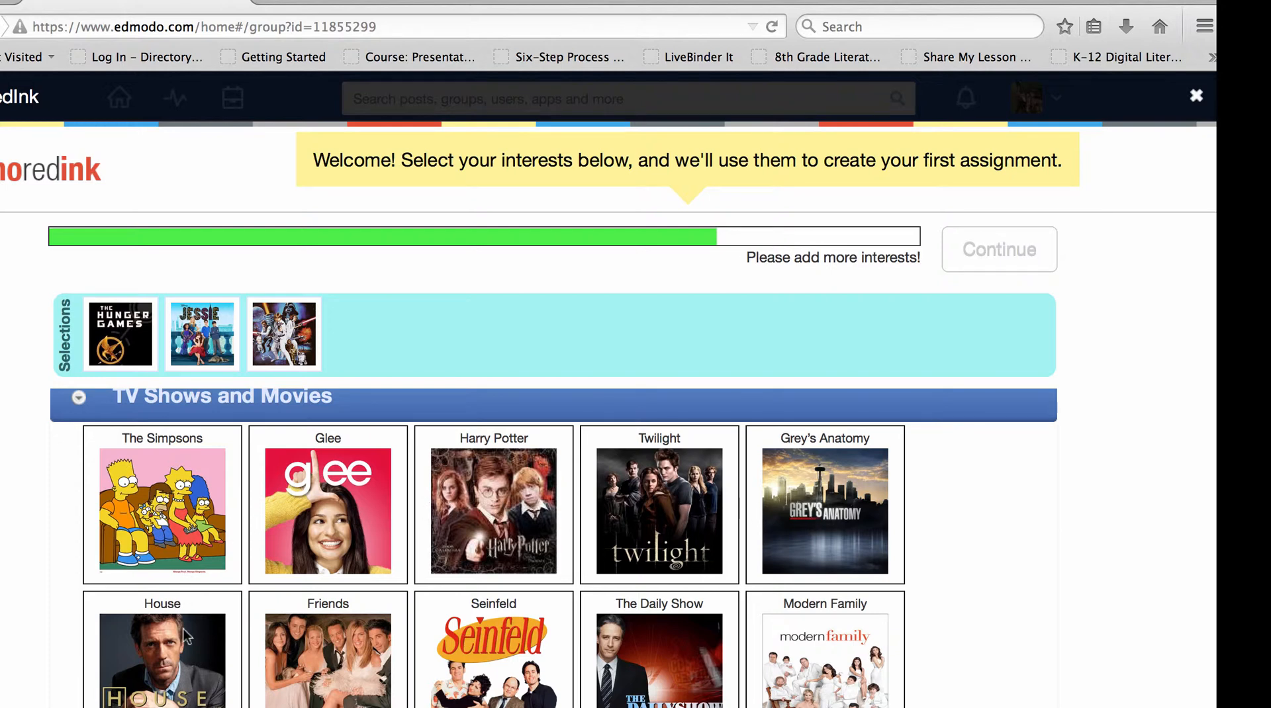
{"action": "scroll", "coordinate": [185, 637], "scroll_direction": "down", "scroll_amount": 2}
{"action": "left_click", "coordinate": [323, 557]}
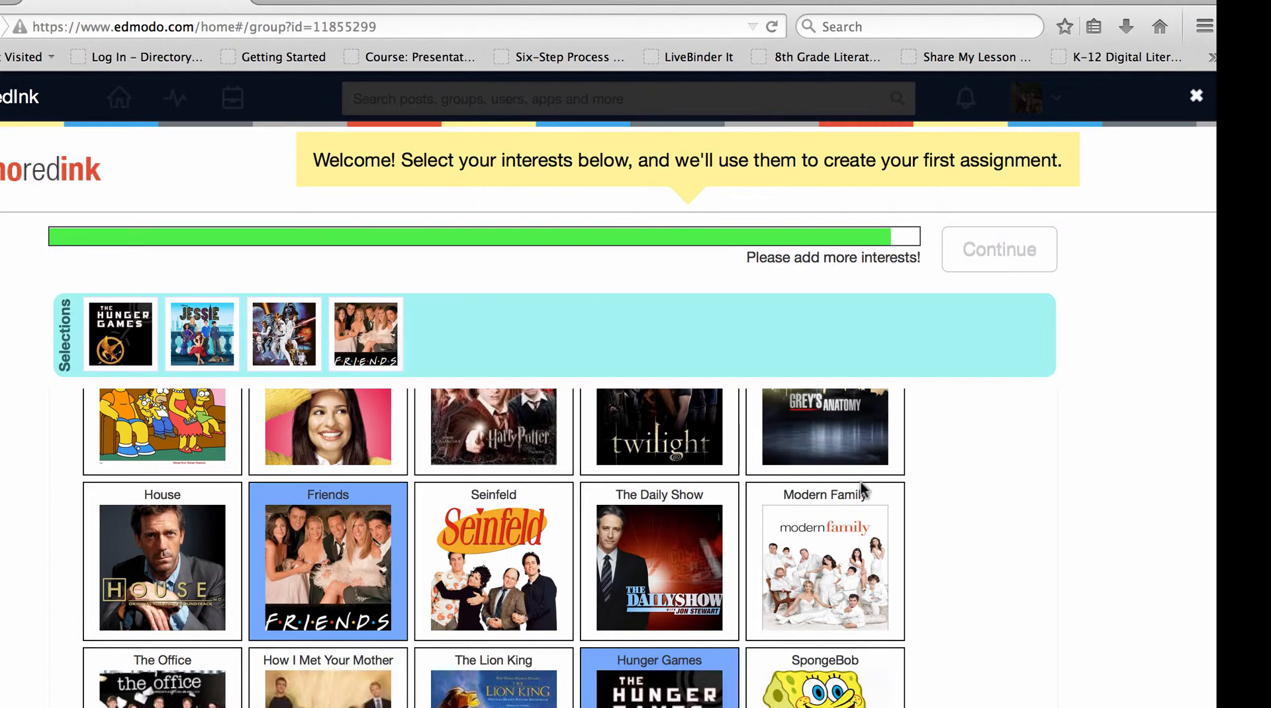
- Add The Incredible Hulk from Disney Characters and Superheroes as an interest and continue to the NoRedInk home page
{"action": "scroll", "coordinate": [794, 599], "scroll_direction": "down", "scroll_amount": 1}
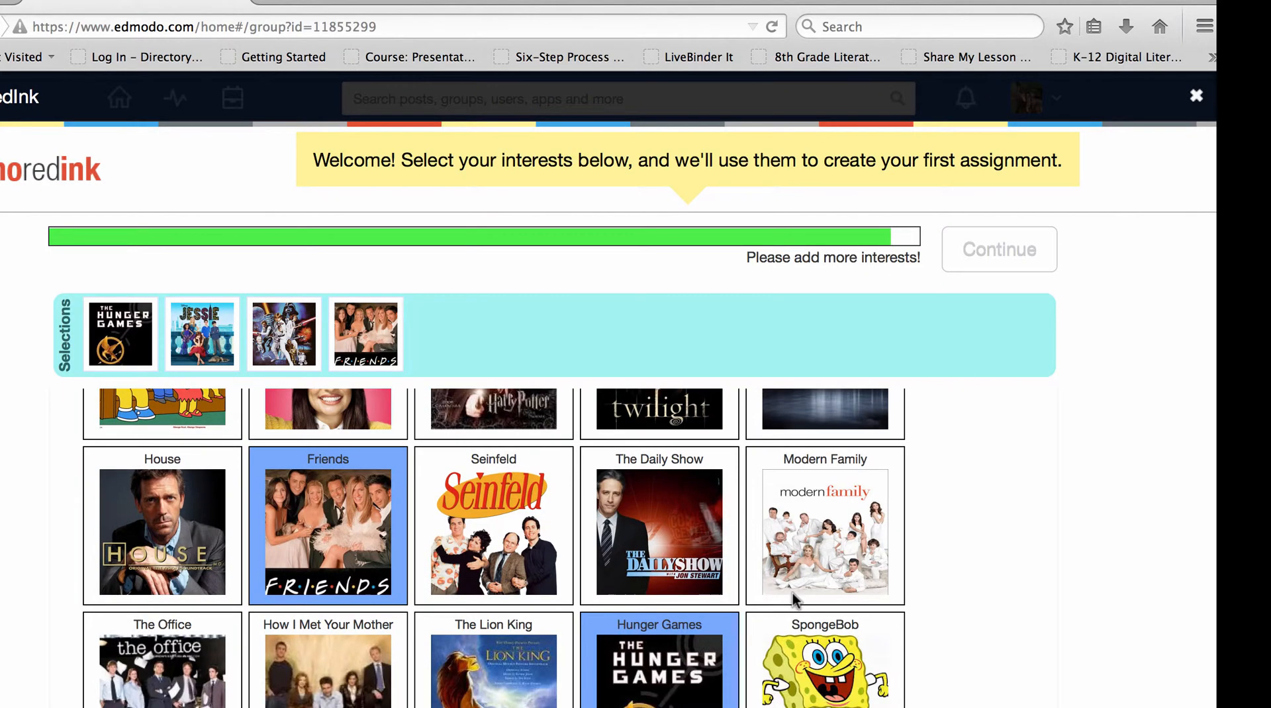
{"action": "scroll", "coordinate": [795, 599], "scroll_direction": "down", "scroll_amount": 15}
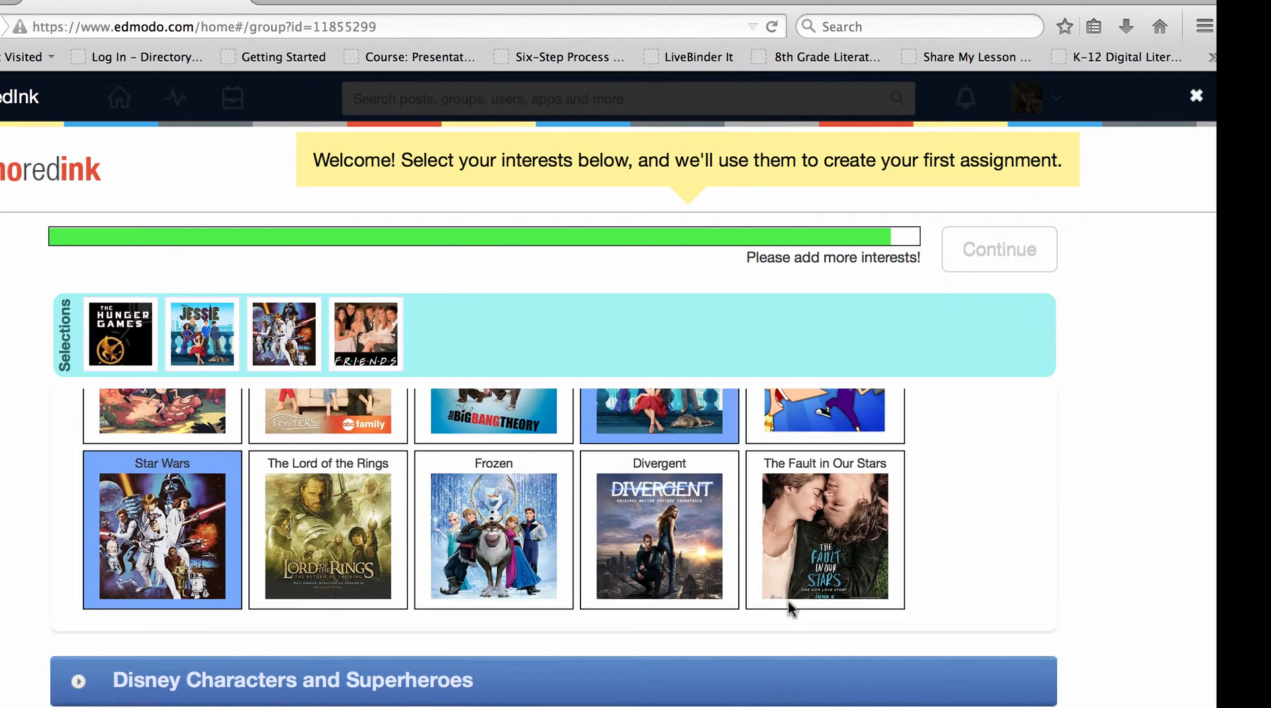
{"action": "scroll", "coordinate": [788, 607], "scroll_direction": "down", "scroll_amount": 5}
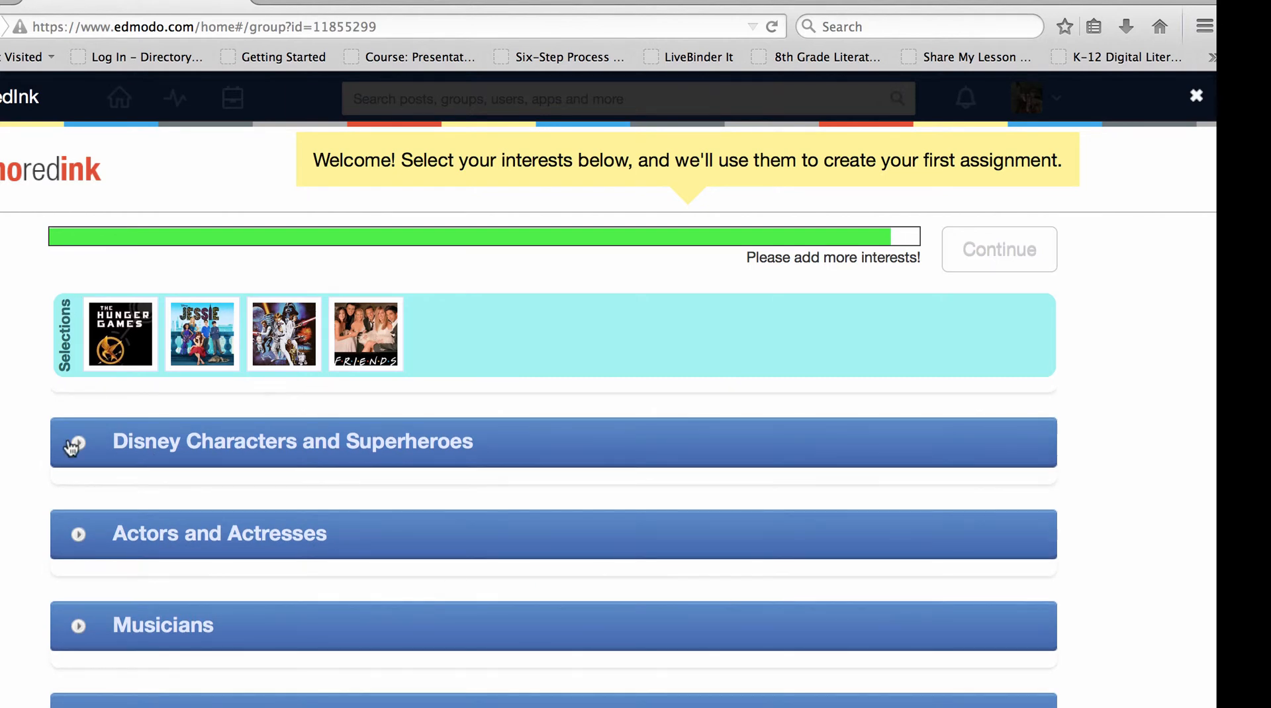
{"action": "left_click", "coordinate": [79, 444]}
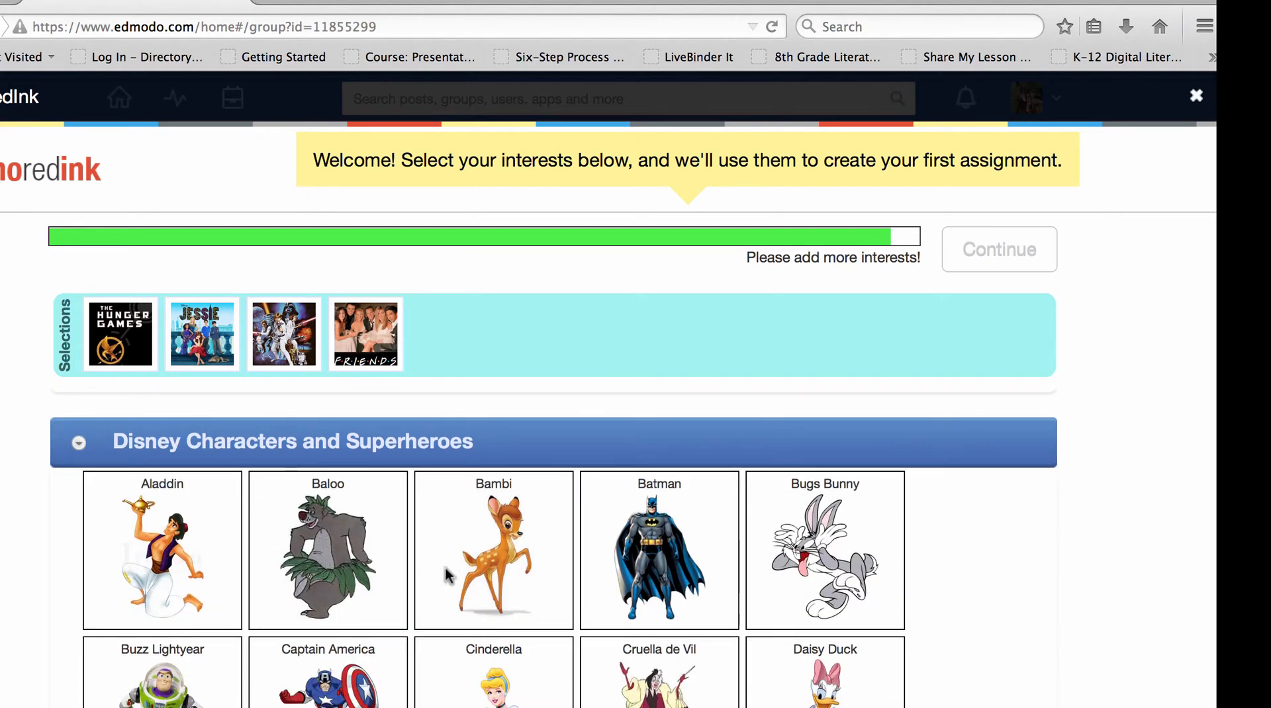
{"action": "scroll", "coordinate": [826, 583], "scroll_direction": "down", "scroll_amount": 5}
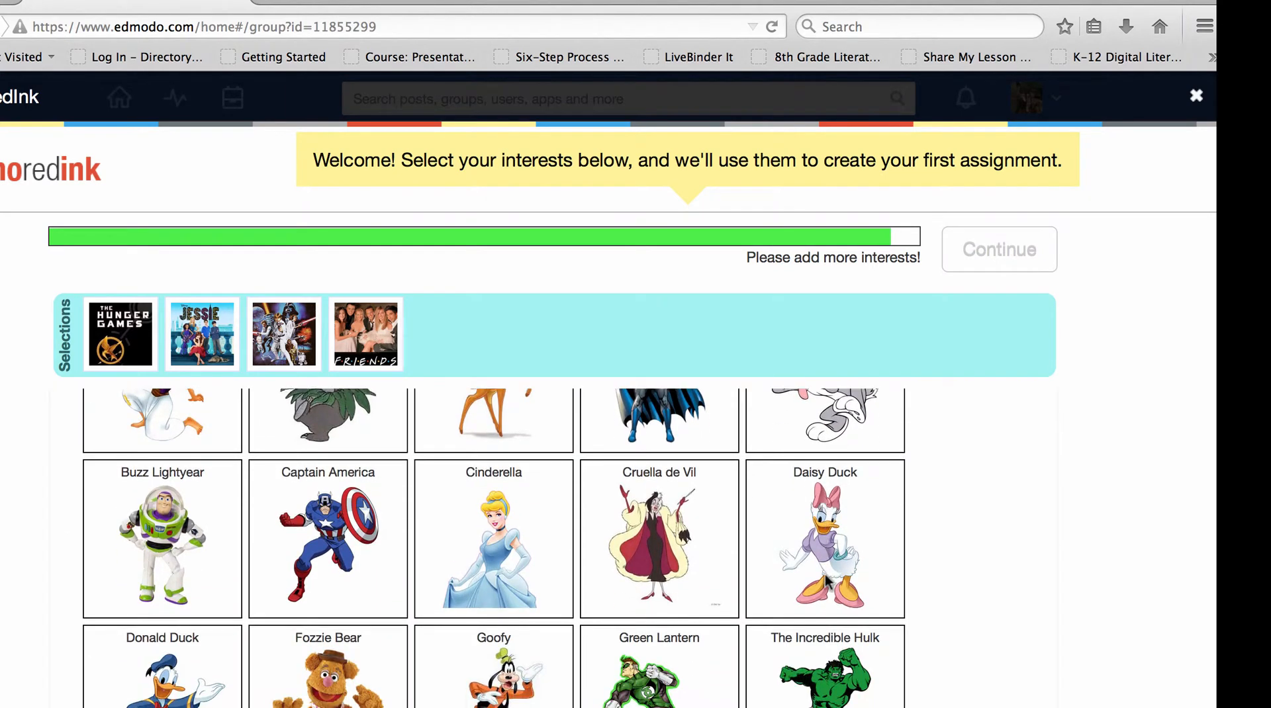
{"action": "scroll", "coordinate": [827, 576], "scroll_direction": "down", "scroll_amount": 1}
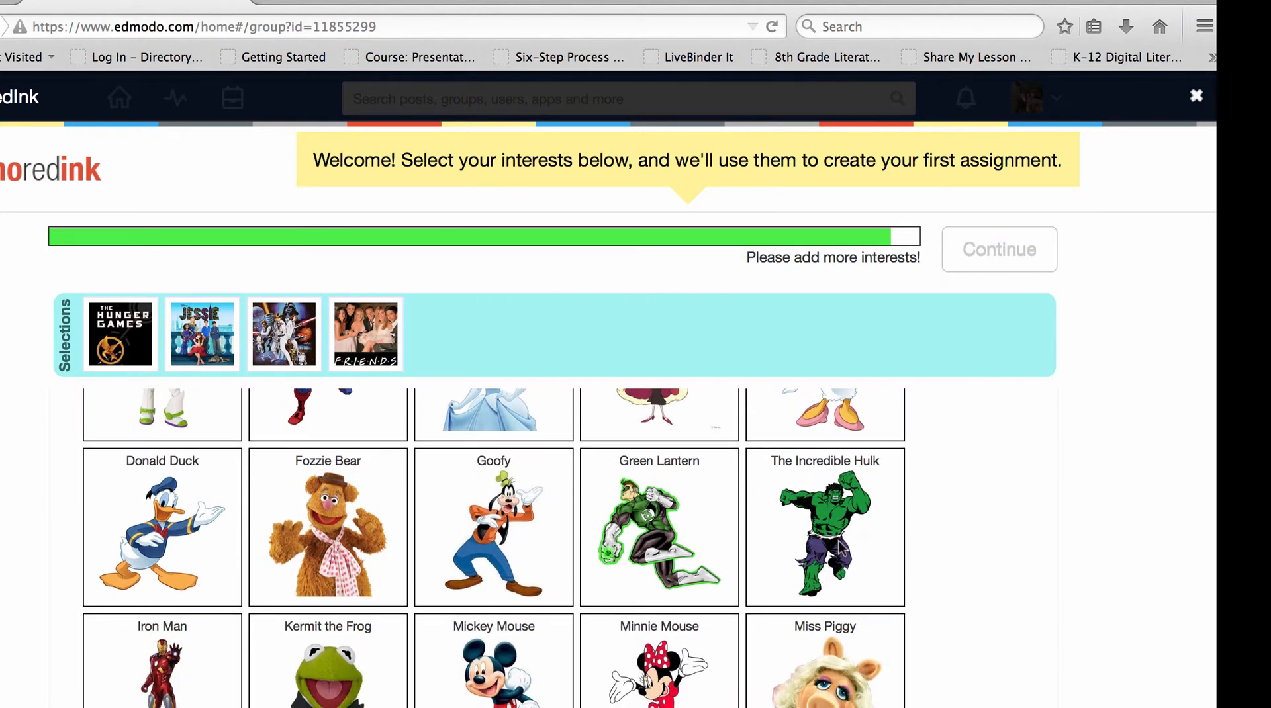
{"action": "left_click", "coordinate": [840, 548]}
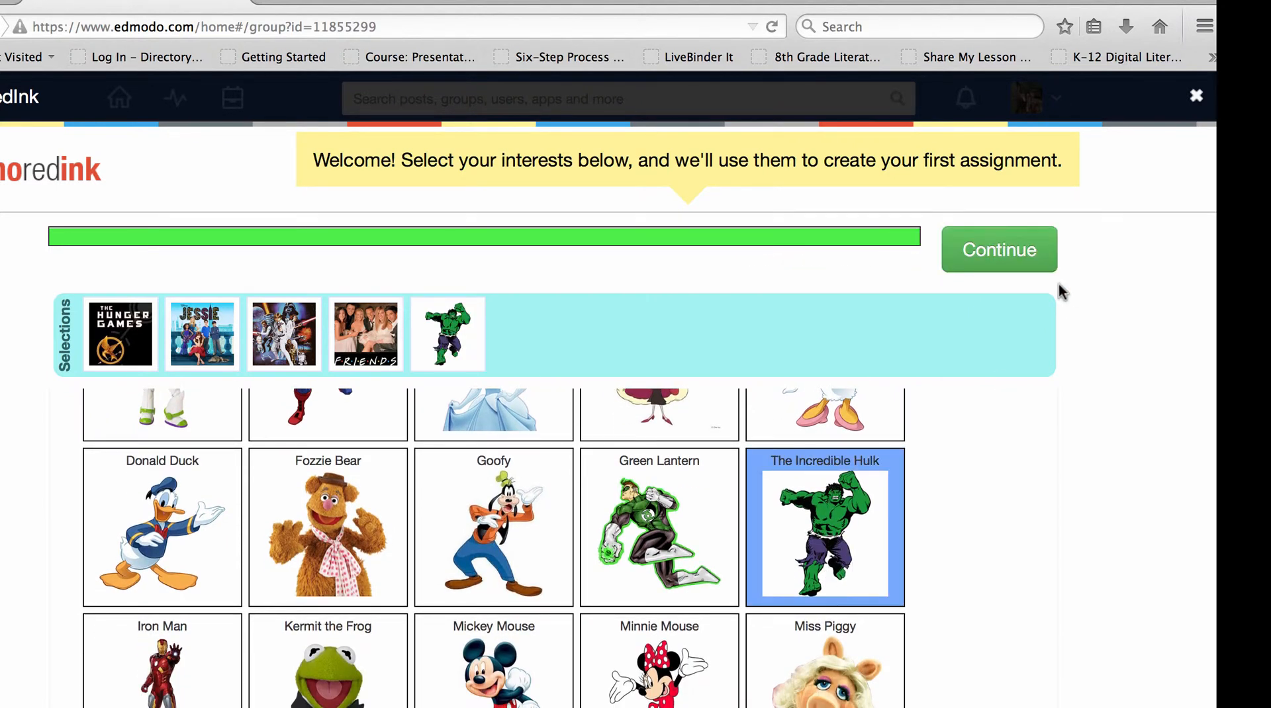
{"action": "left_click", "coordinate": [1007, 251]}
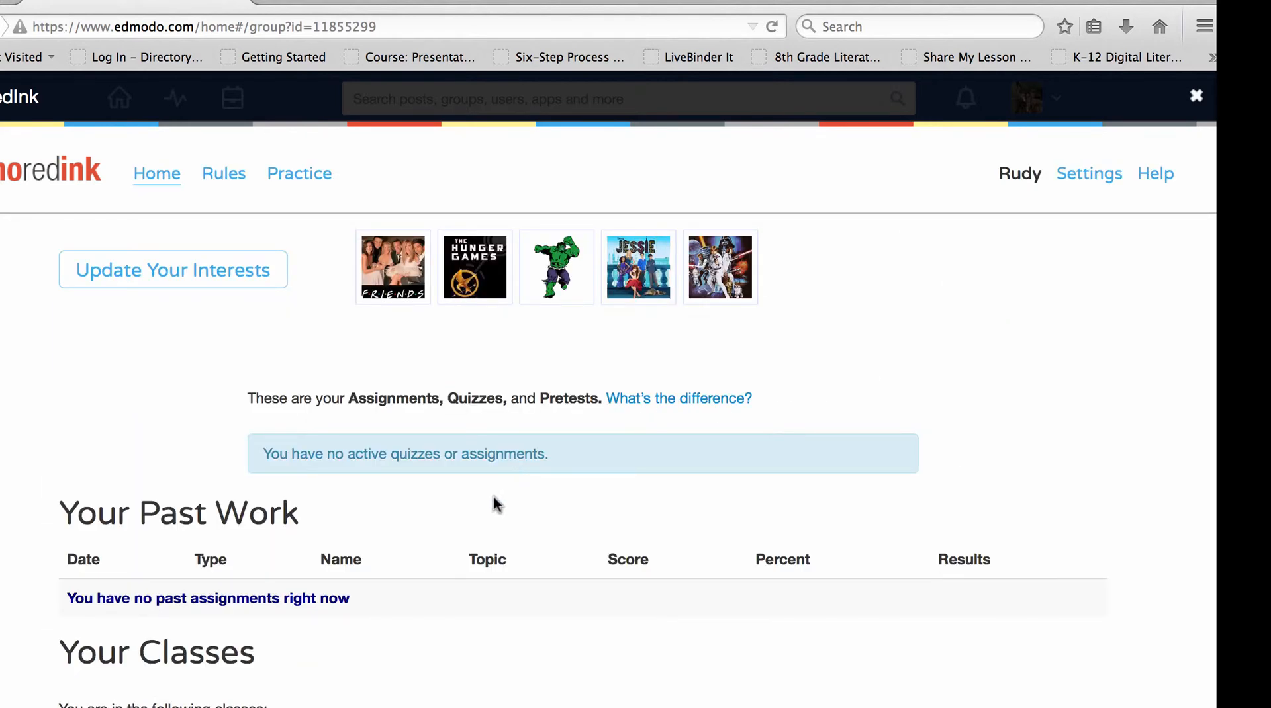
- Review the assignments, past work and classes on the home page, and open the grammar rule Use "A" or "An" Correctly
{"action": "scroll", "coordinate": [490, 534], "scroll_direction": "down", "scroll_amount": 3}
{"action": "scroll", "coordinate": [490, 535], "scroll_direction": "up", "scroll_amount": 3}
{"action": "scroll", "coordinate": [572, 517], "scroll_direction": "down", "scroll_amount": 2}
{"action": "scroll", "coordinate": [572, 517], "scroll_direction": "down", "scroll_amount": 1}
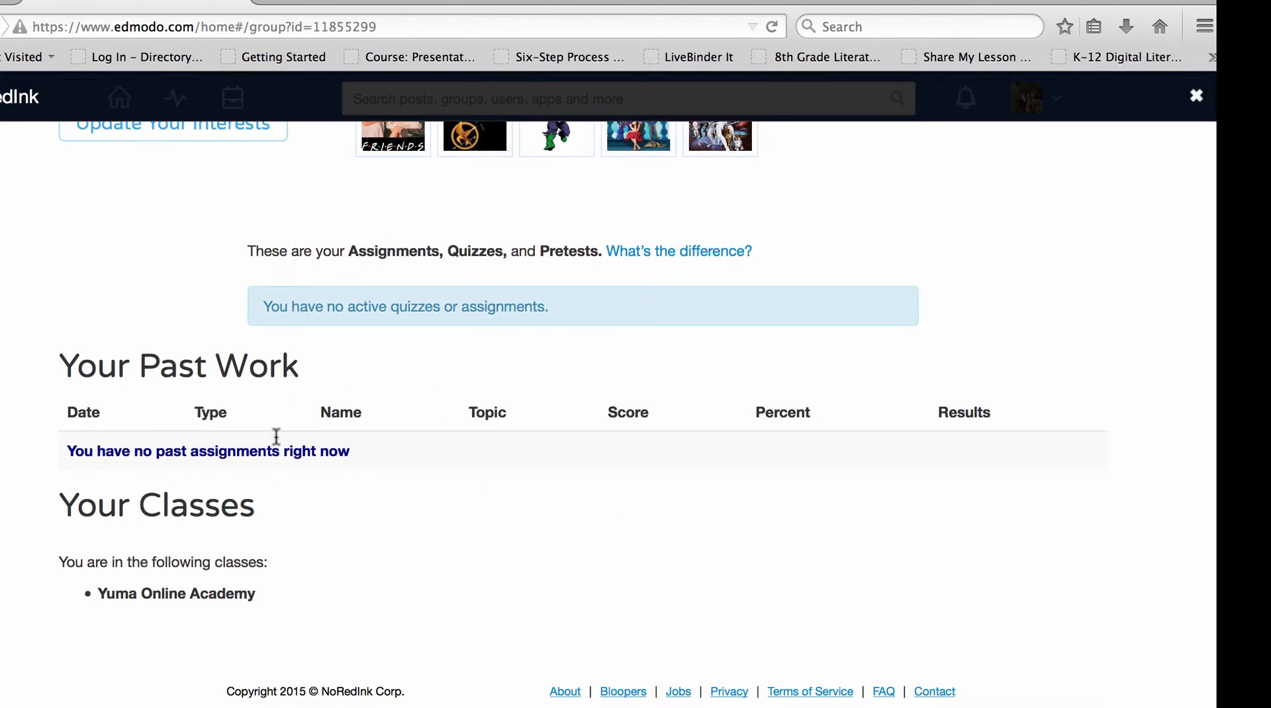
{"action": "scroll", "coordinate": [693, 452], "scroll_direction": "up", "scroll_amount": 5}
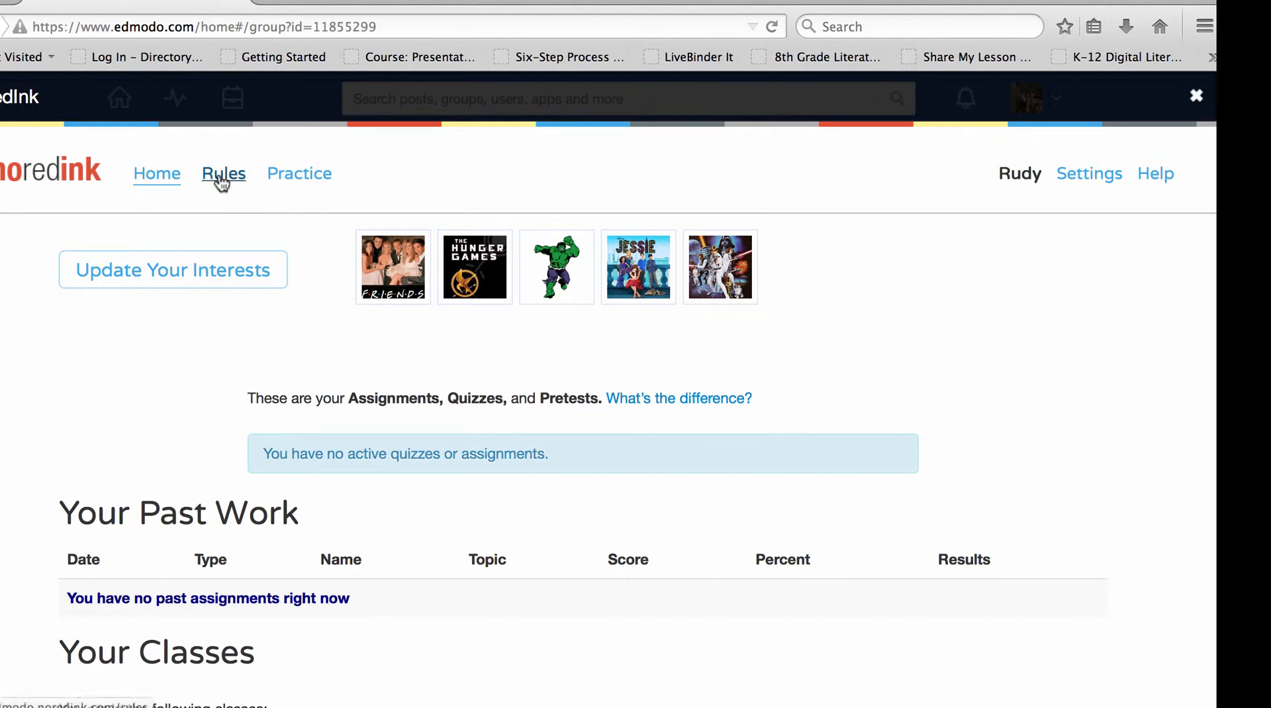
{"action": "left_click", "coordinate": [221, 177]}
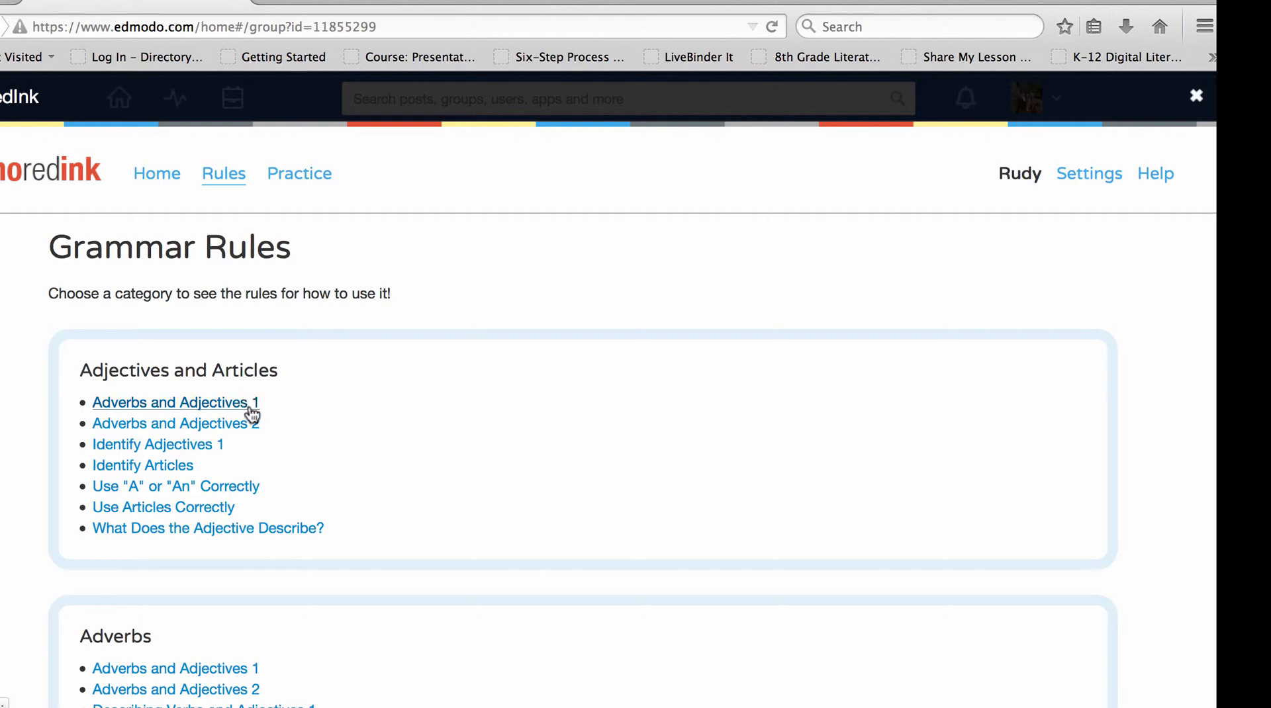
{"action": "scroll", "coordinate": [250, 412], "scroll_direction": "down", "scroll_amount": 1}
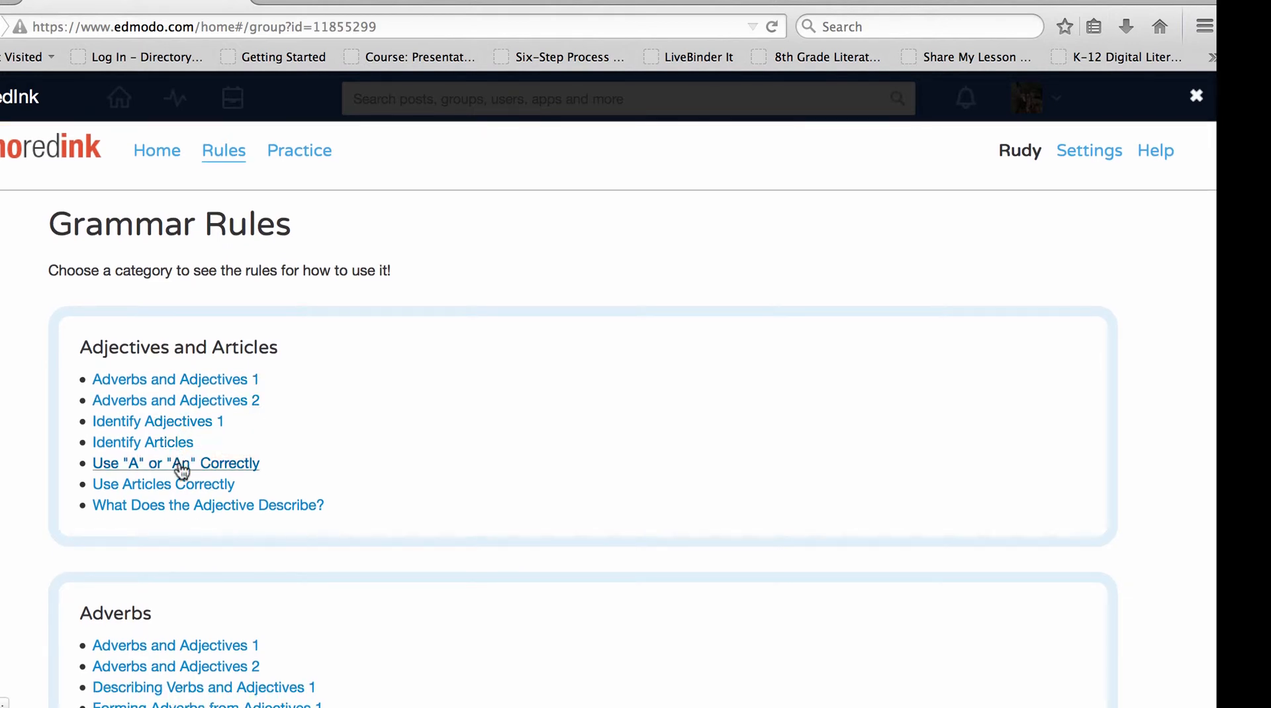
{"action": "left_click", "coordinate": [249, 470]}
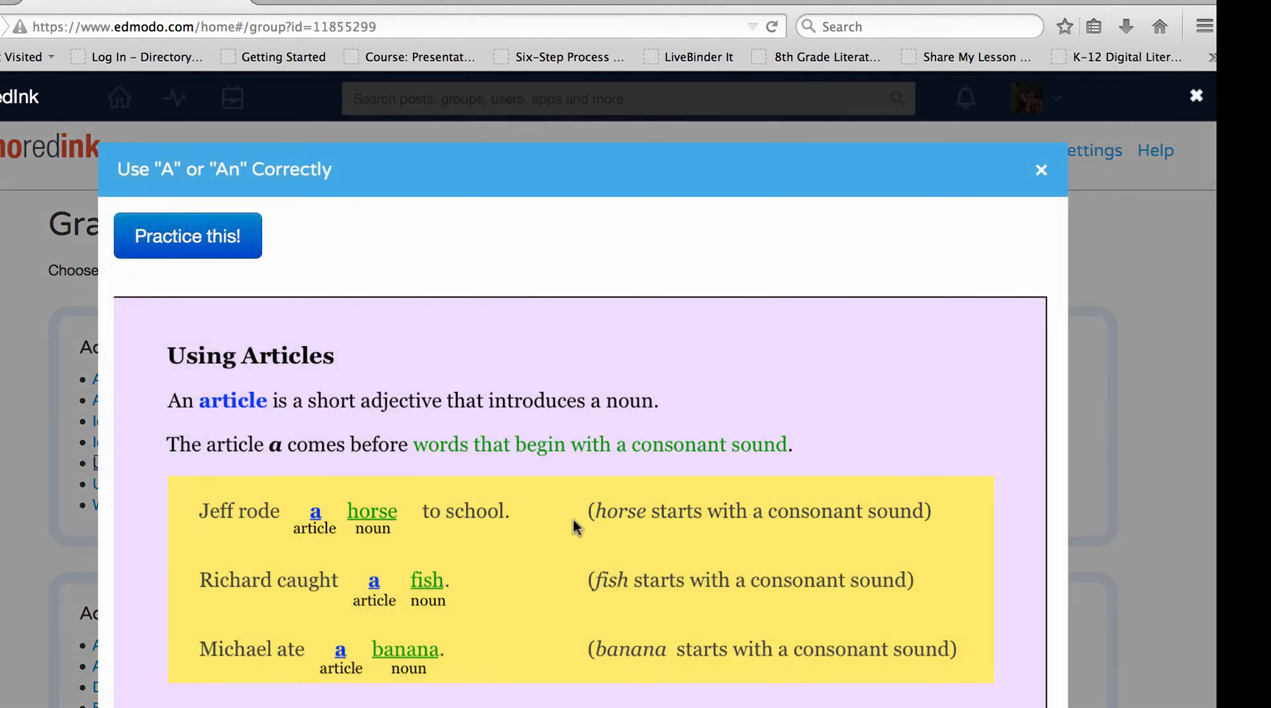
- Read through the Using Articles lesson, examining the examples for "a" and "an" and the consonant and vowel sound exceptions
{"action": "scroll", "coordinate": [828, 523], "scroll_direction": "down", "scroll_amount": 2}
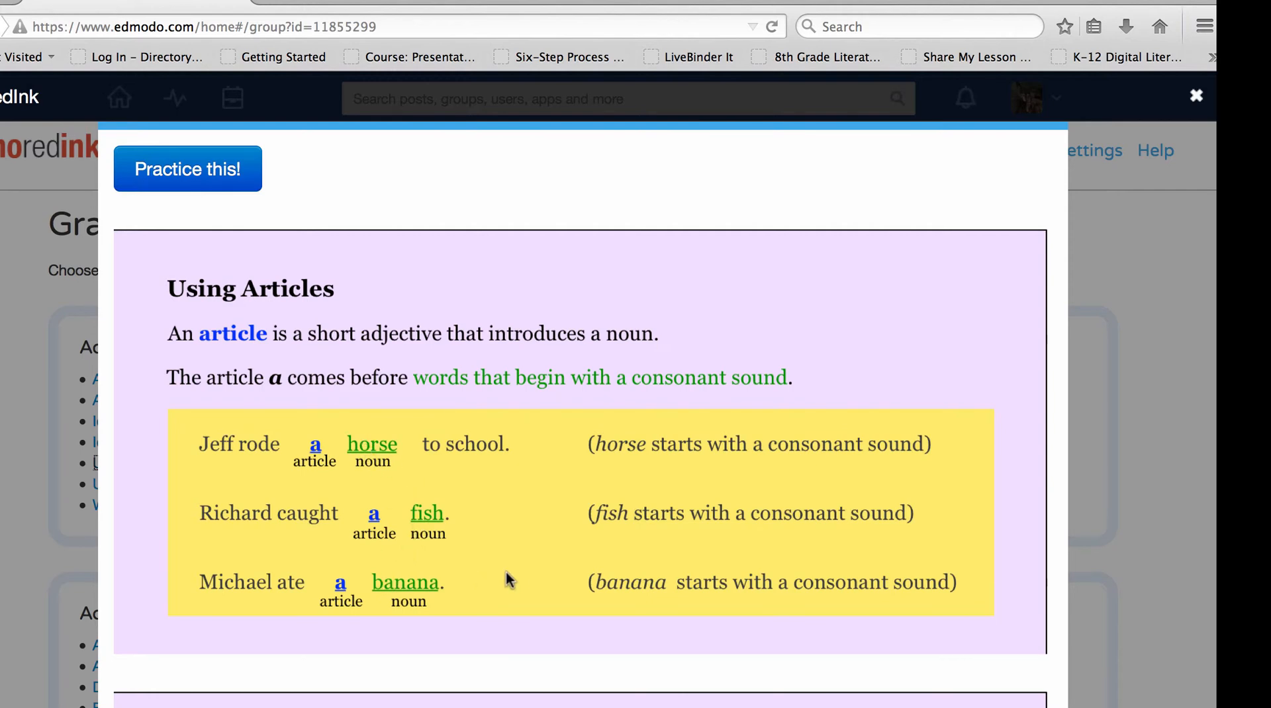
{"action": "scroll", "coordinate": [510, 580], "scroll_direction": "down", "scroll_amount": 5}
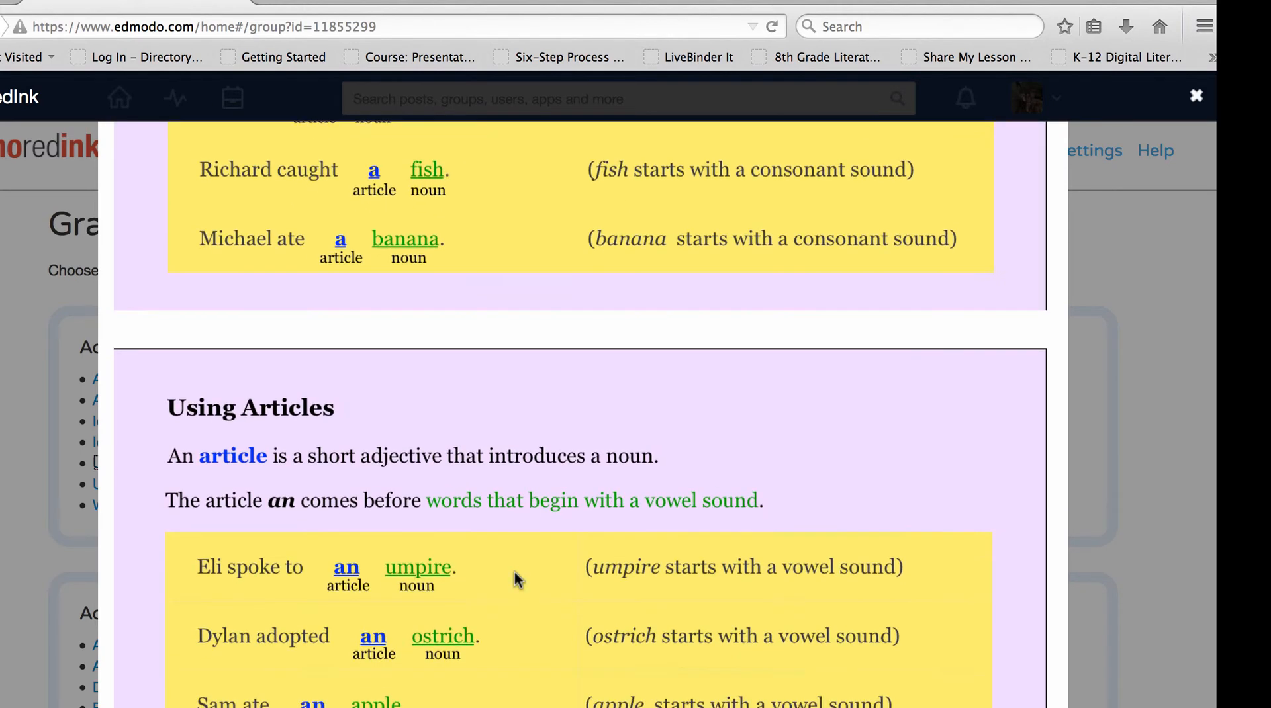
{"action": "scroll", "coordinate": [515, 572], "scroll_direction": "down", "scroll_amount": 1}
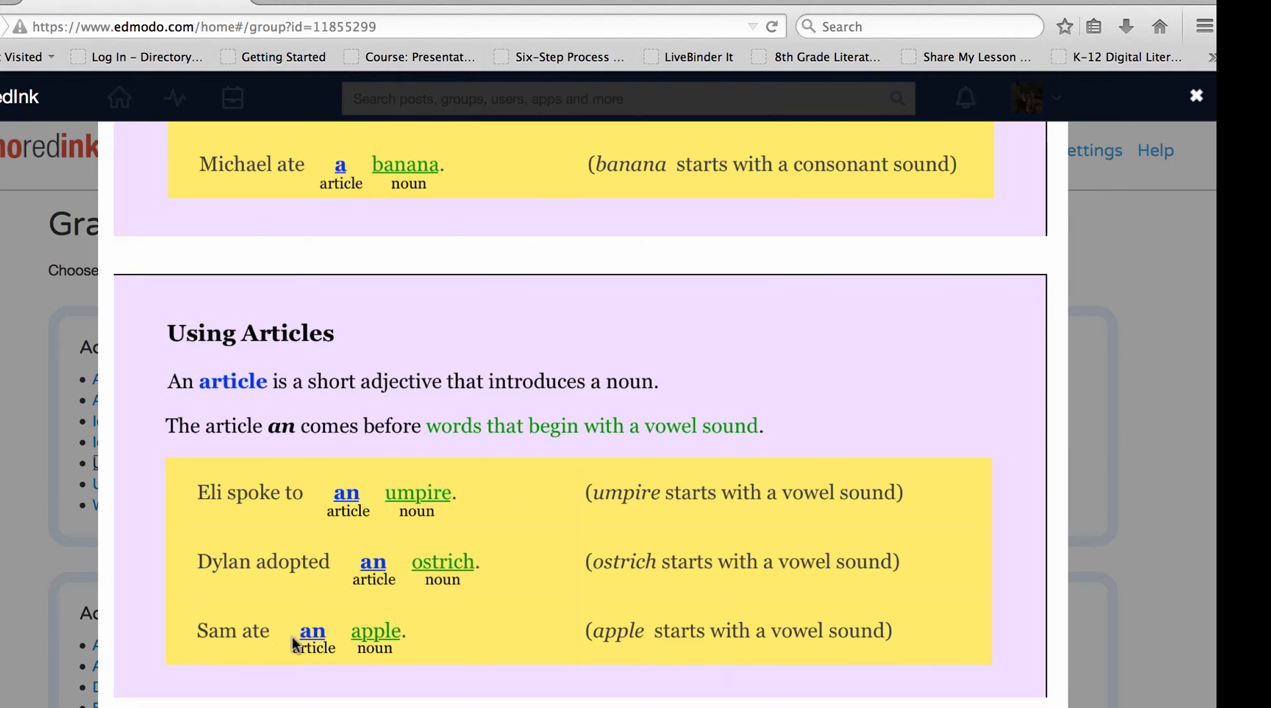
{"action": "scroll", "coordinate": [414, 641], "scroll_direction": "down", "scroll_amount": 6}
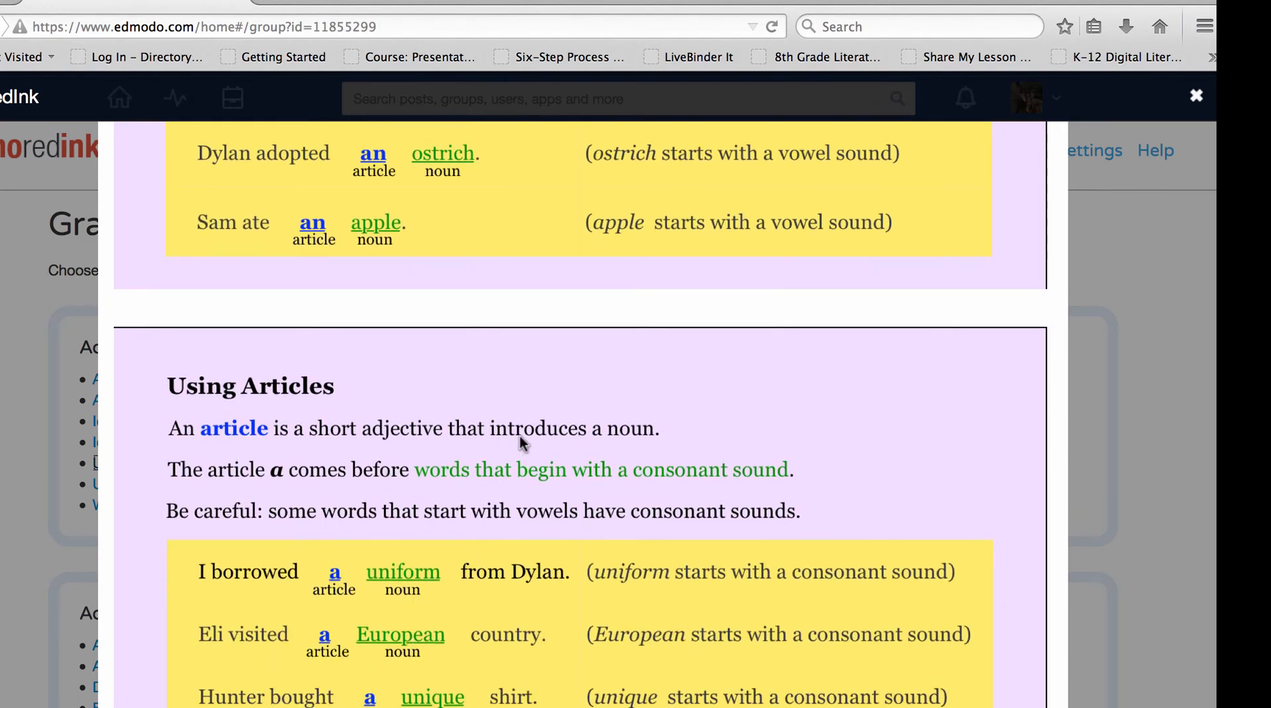
{"action": "scroll", "coordinate": [520, 438], "scroll_direction": "down", "scroll_amount": 5}
{"action": "scroll", "coordinate": [521, 438], "scroll_direction": "down", "scroll_amount": 8}
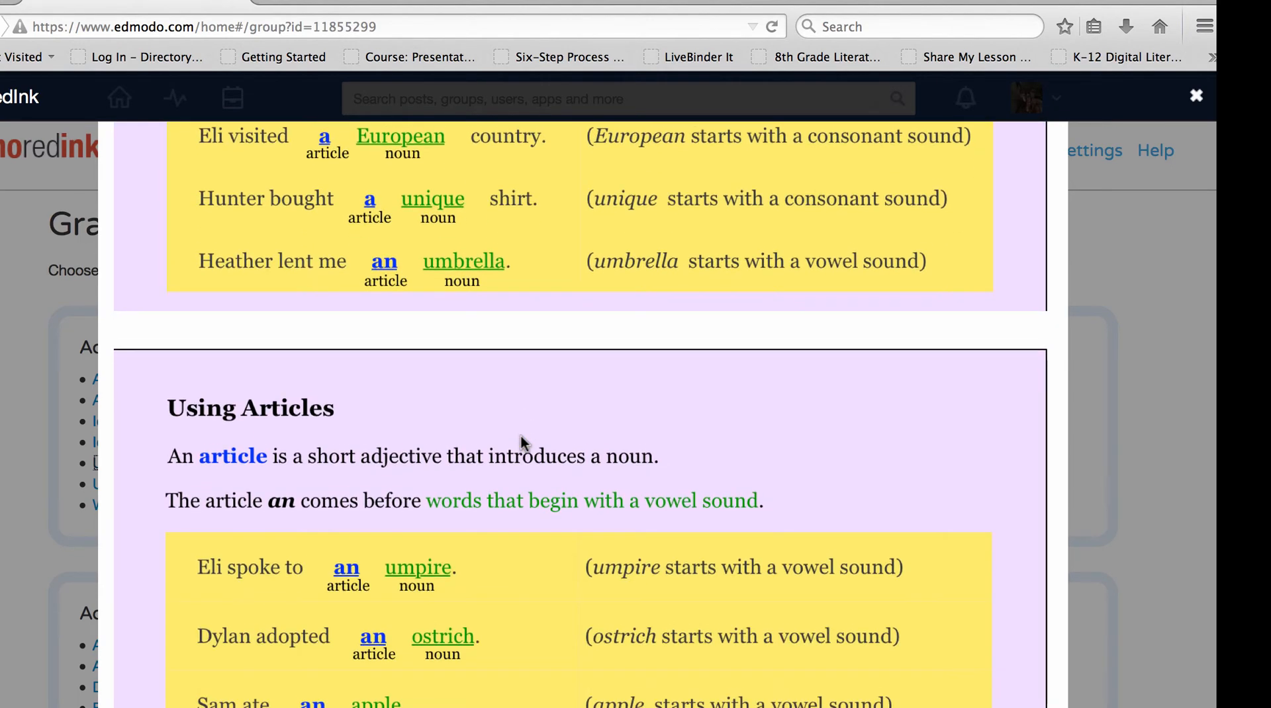
{"action": "scroll", "coordinate": [522, 437], "scroll_direction": "down", "scroll_amount": 10}
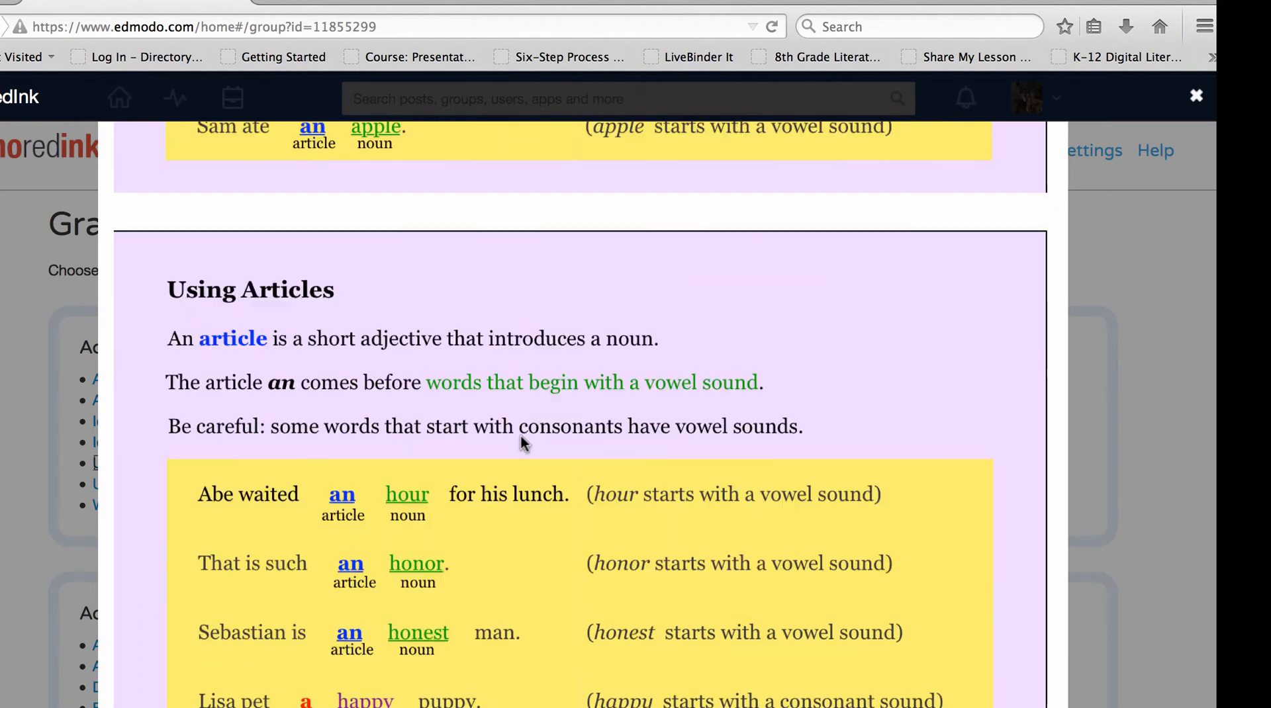
{"action": "scroll", "coordinate": [522, 437], "scroll_direction": "up", "scroll_amount": 15}
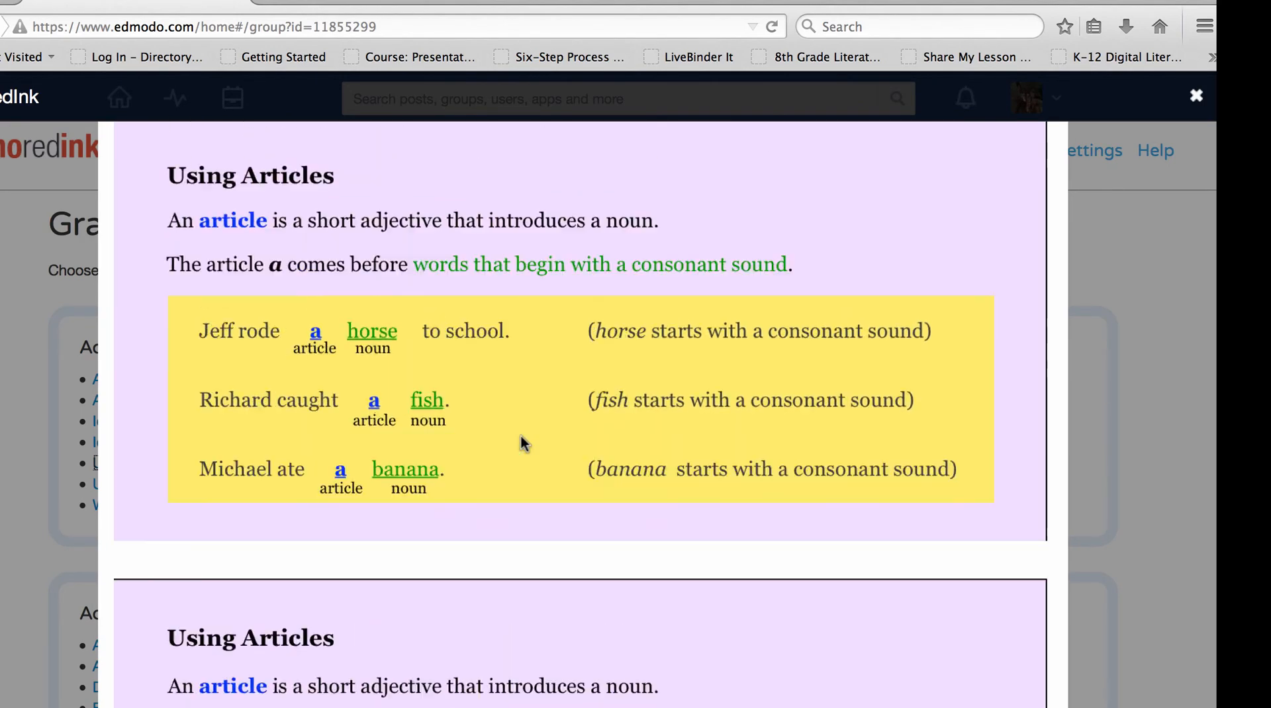
- Start practicing the rule and complete the cycling interface tutorial, changing "skillz" to "skills" and submitting the "already" sentence as is
{"action": "left_click", "coordinate": [202, 239]}
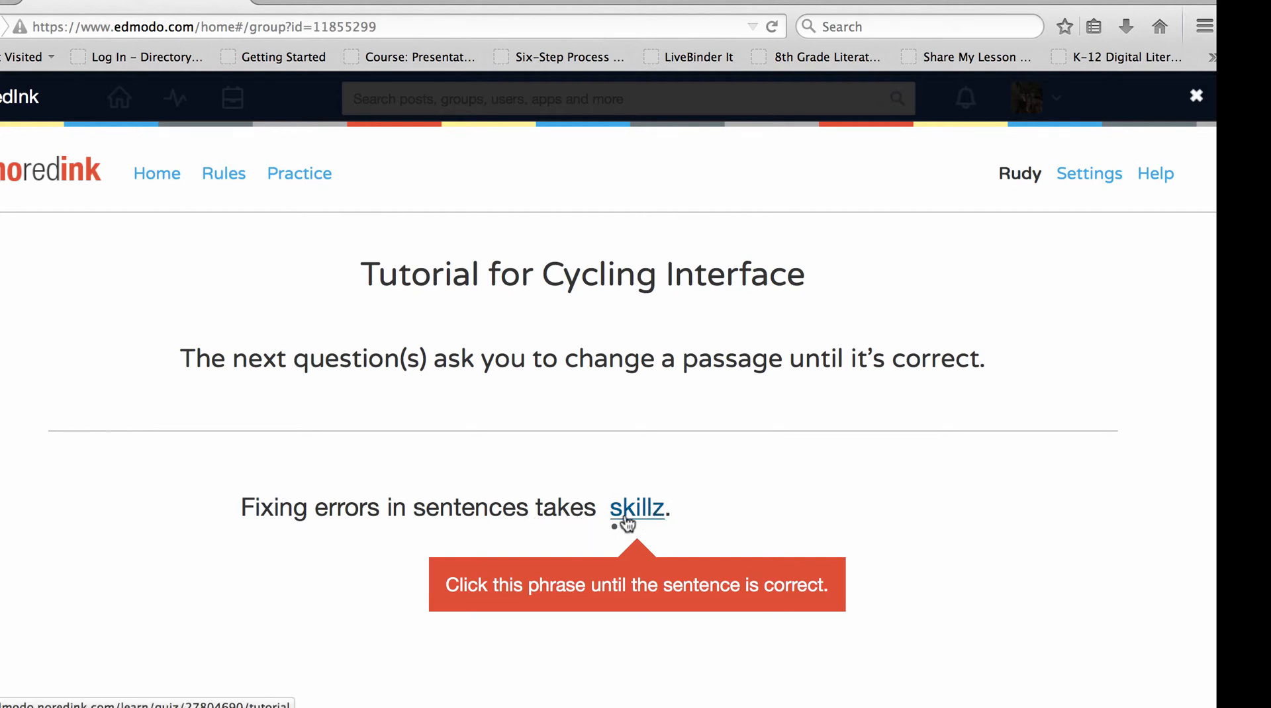
{"action": "left_click", "coordinate": [652, 523]}
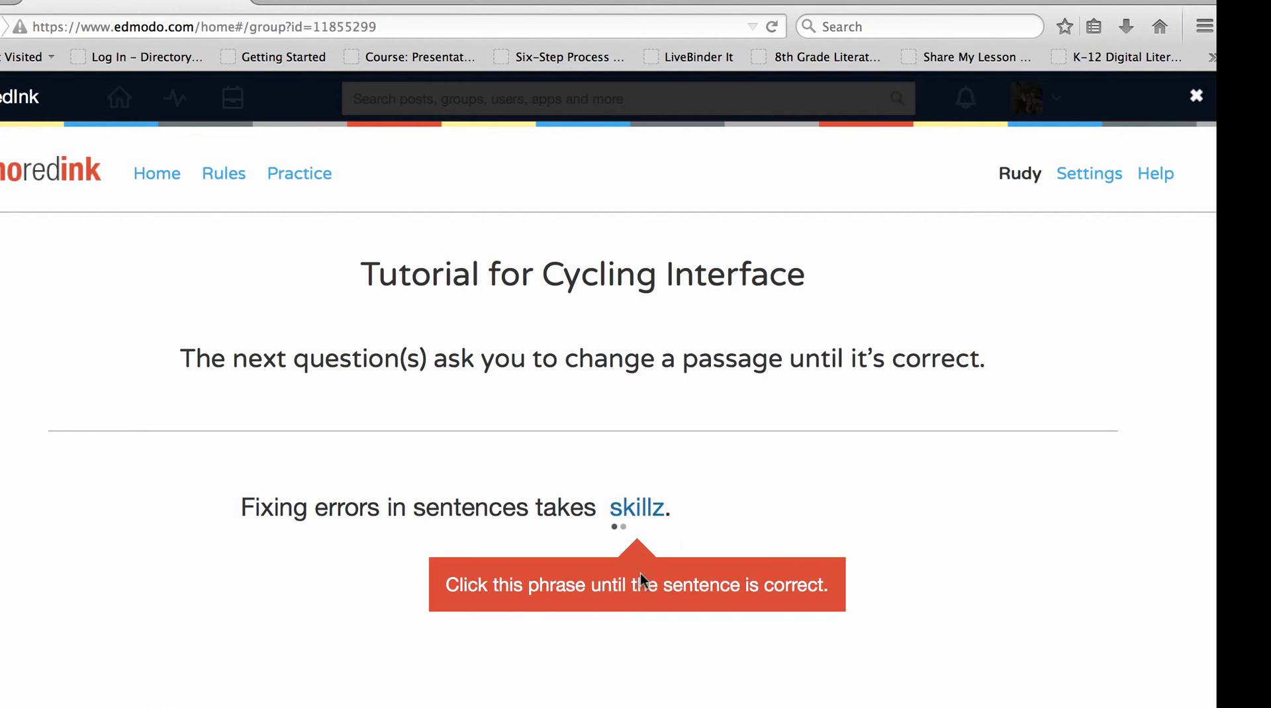
{"action": "left_click", "coordinate": [661, 513]}
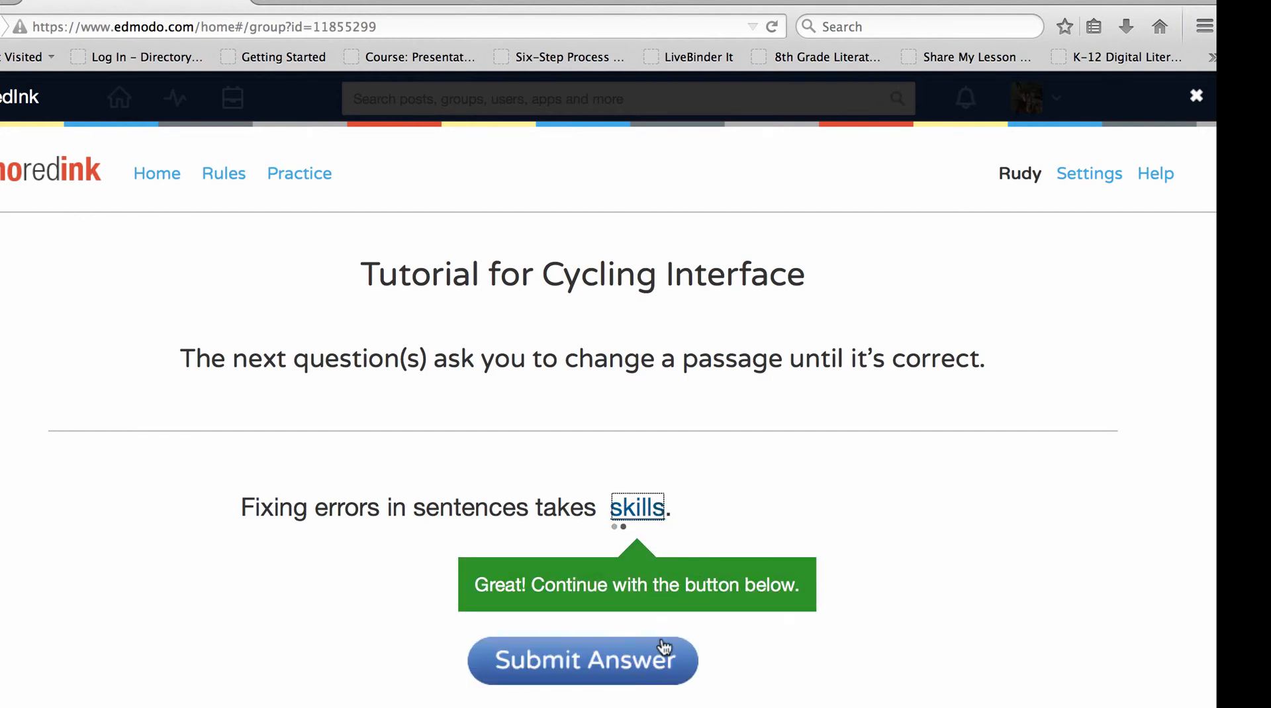
{"action": "left_click", "coordinate": [622, 663]}
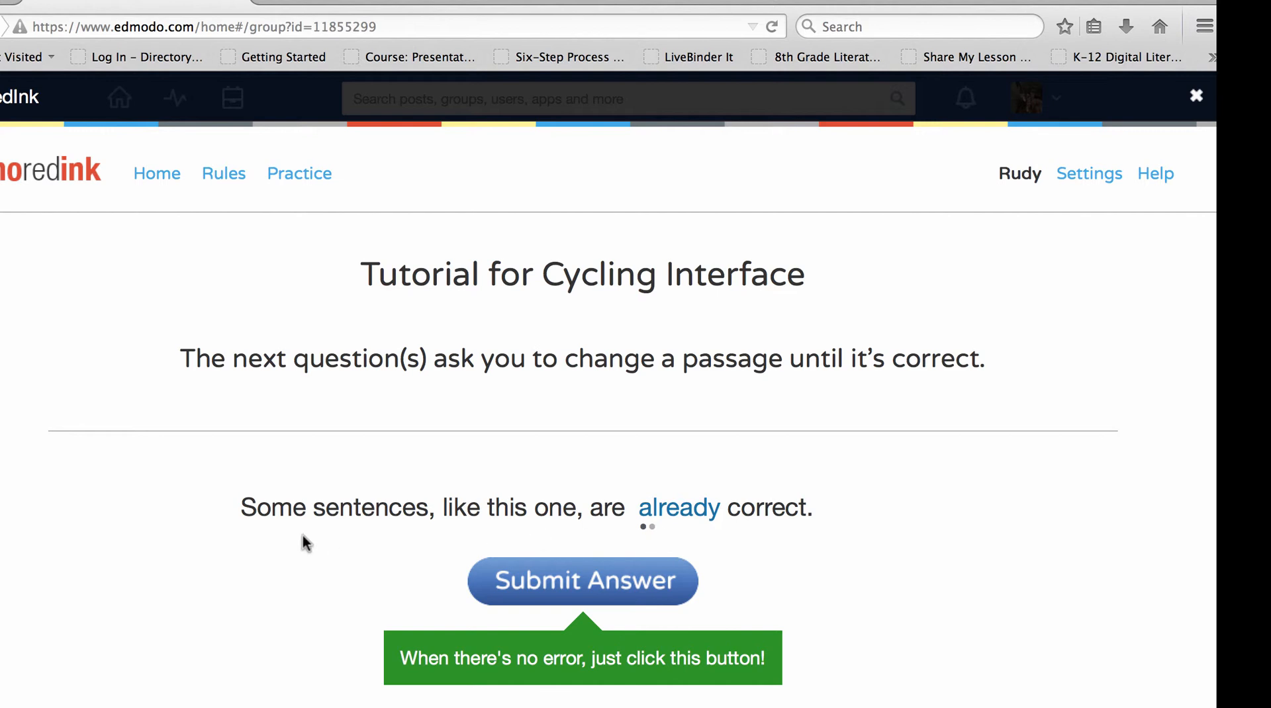
{"action": "left_click", "coordinate": [580, 586]}
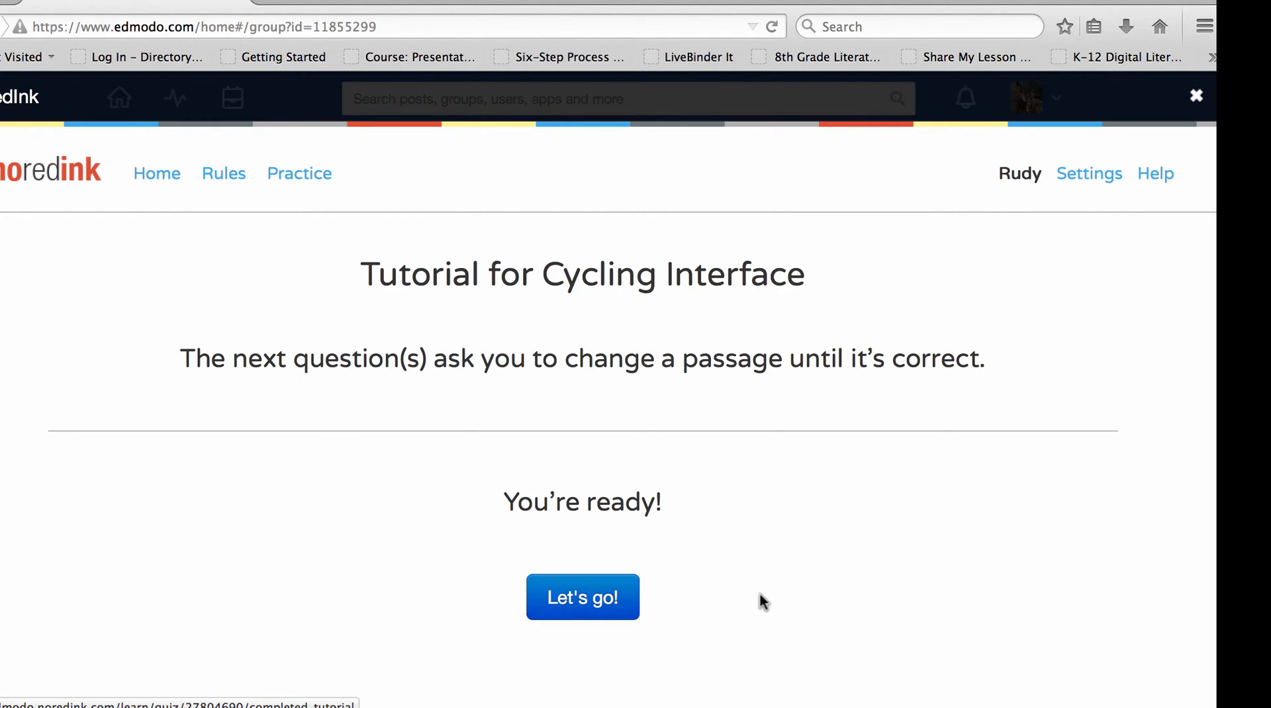
{"action": "left_click", "coordinate": [577, 601]}
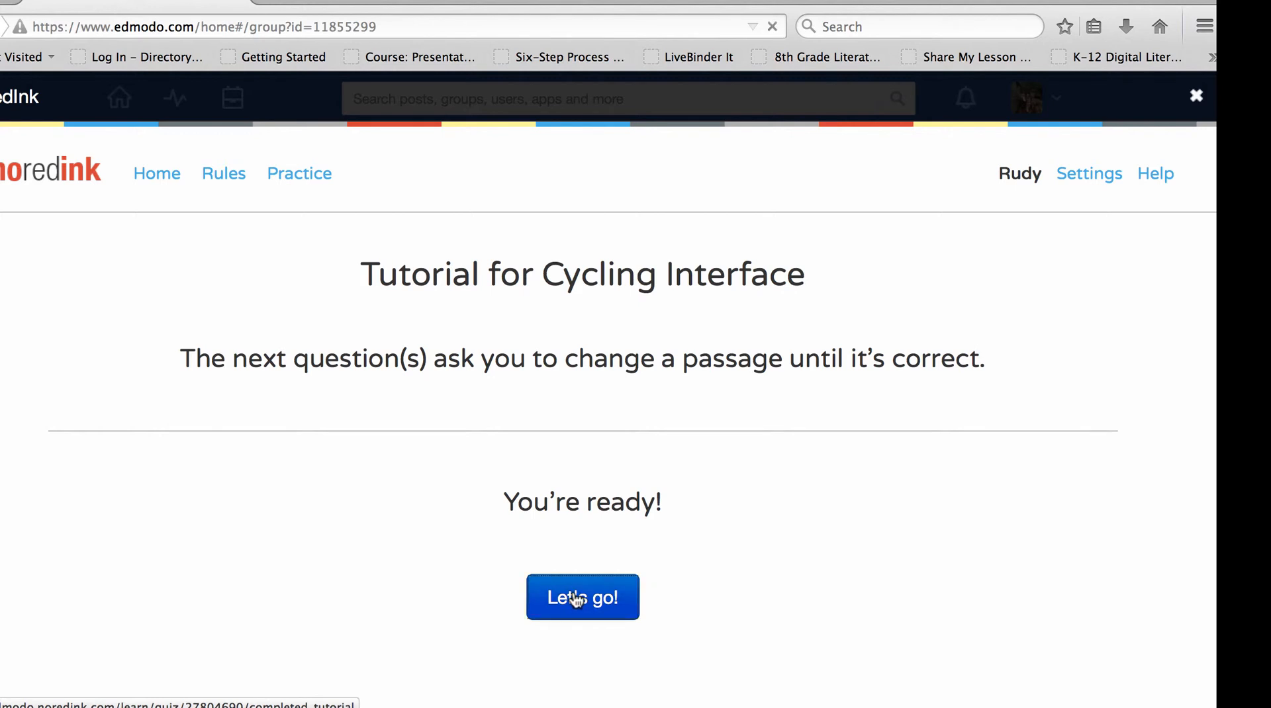
- Dismiss the tutorial replay hint, submit the "a picture" sentence unchanged, and correct "a ox" to "an ox" in the following question
{"action": "scroll", "coordinate": [744, 558], "scroll_direction": "down", "scroll_amount": 1}
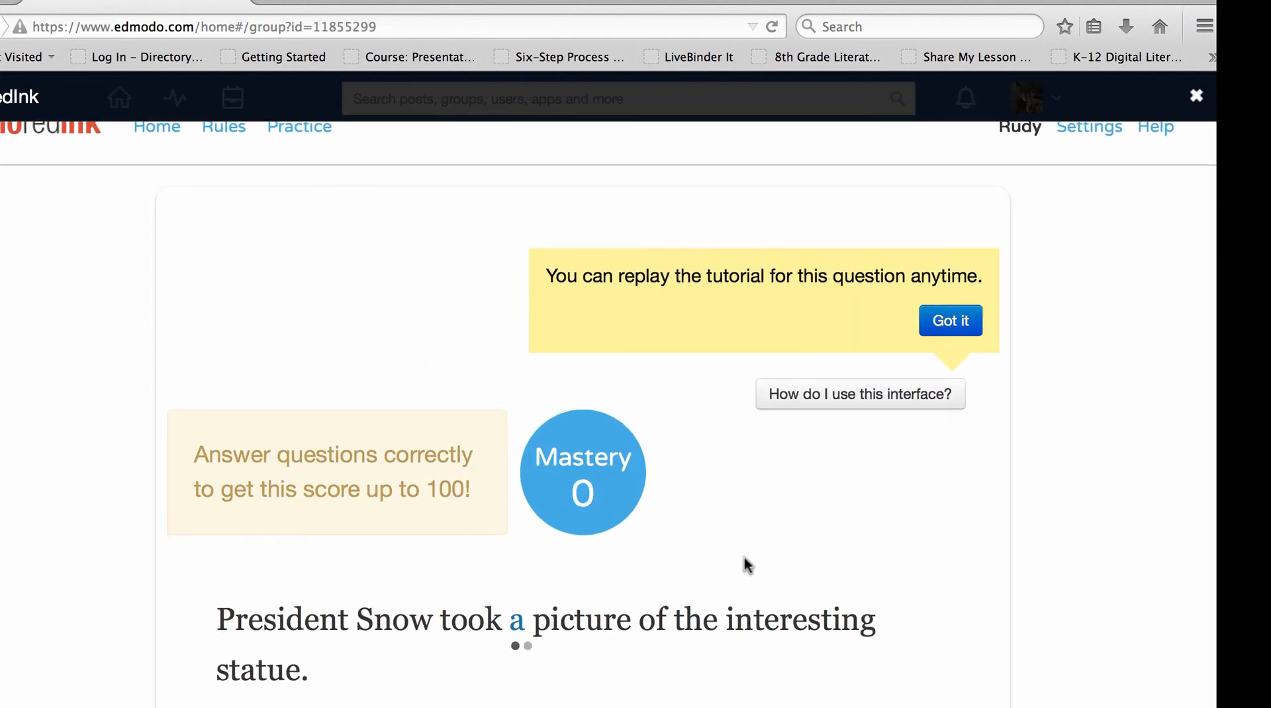
{"action": "scroll", "coordinate": [744, 558], "scroll_direction": "down", "scroll_amount": 1}
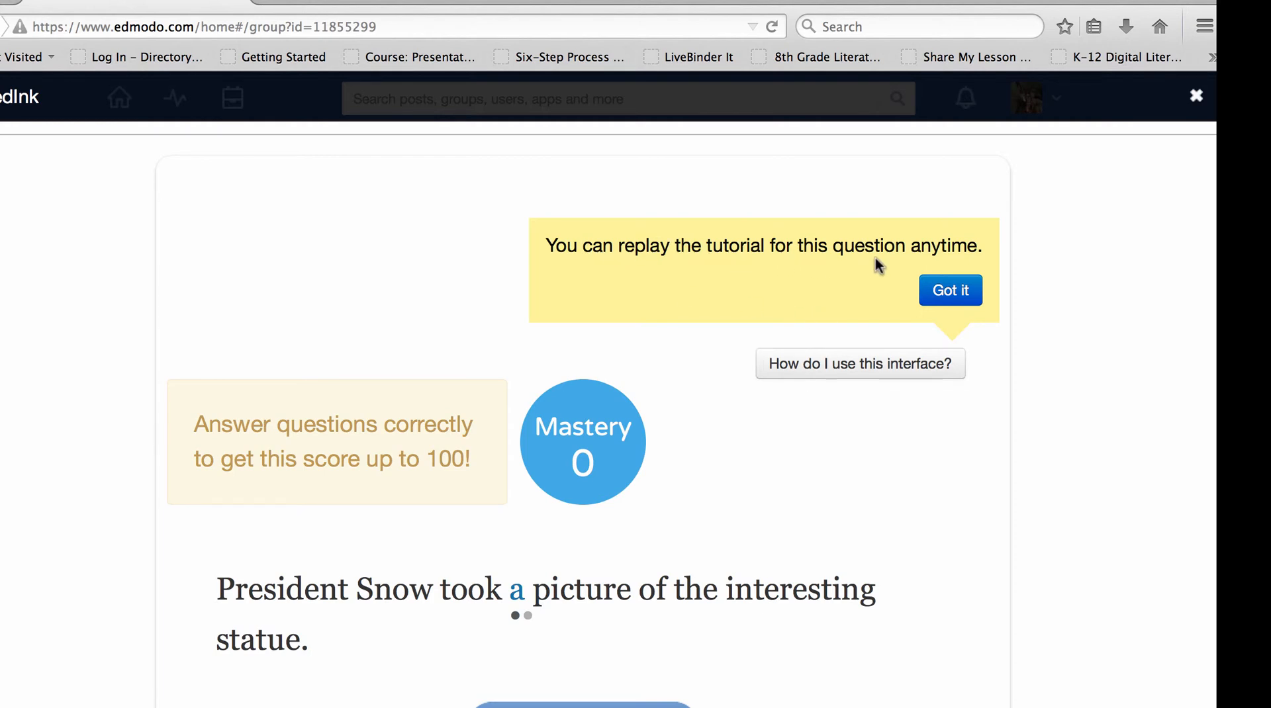
{"action": "left_click", "coordinate": [953, 288]}
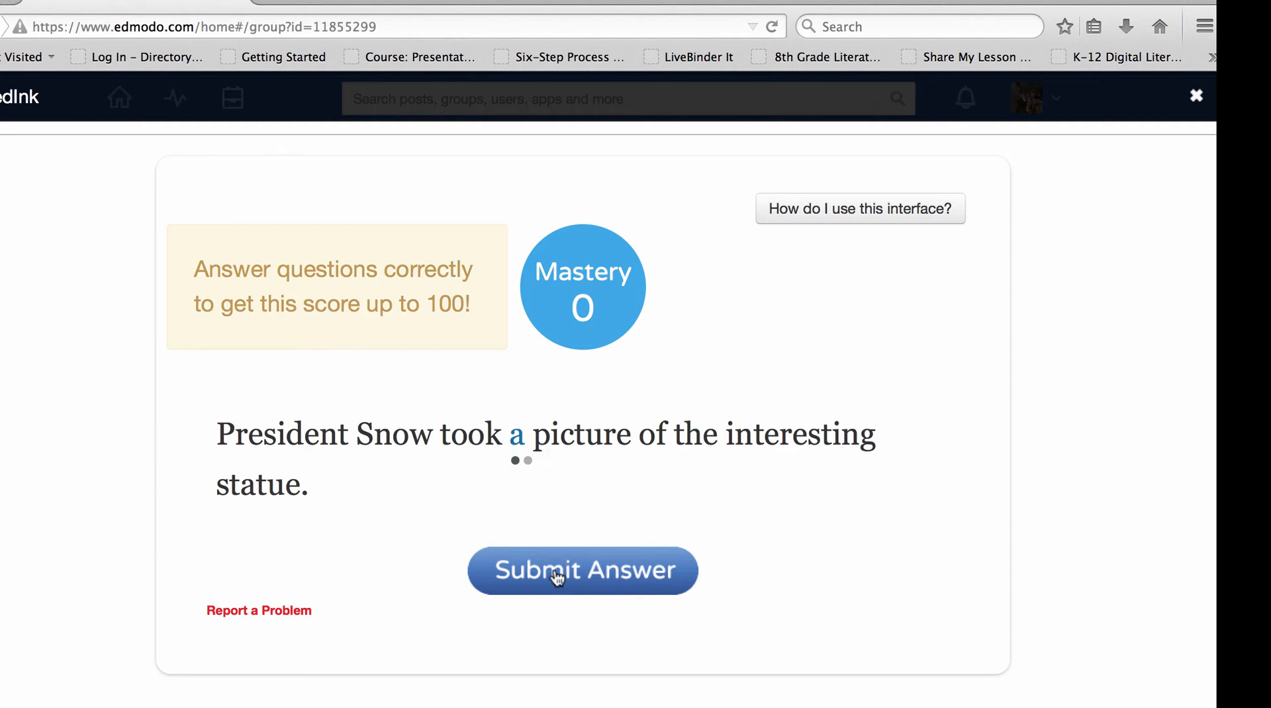
{"action": "left_click", "coordinate": [557, 578]}
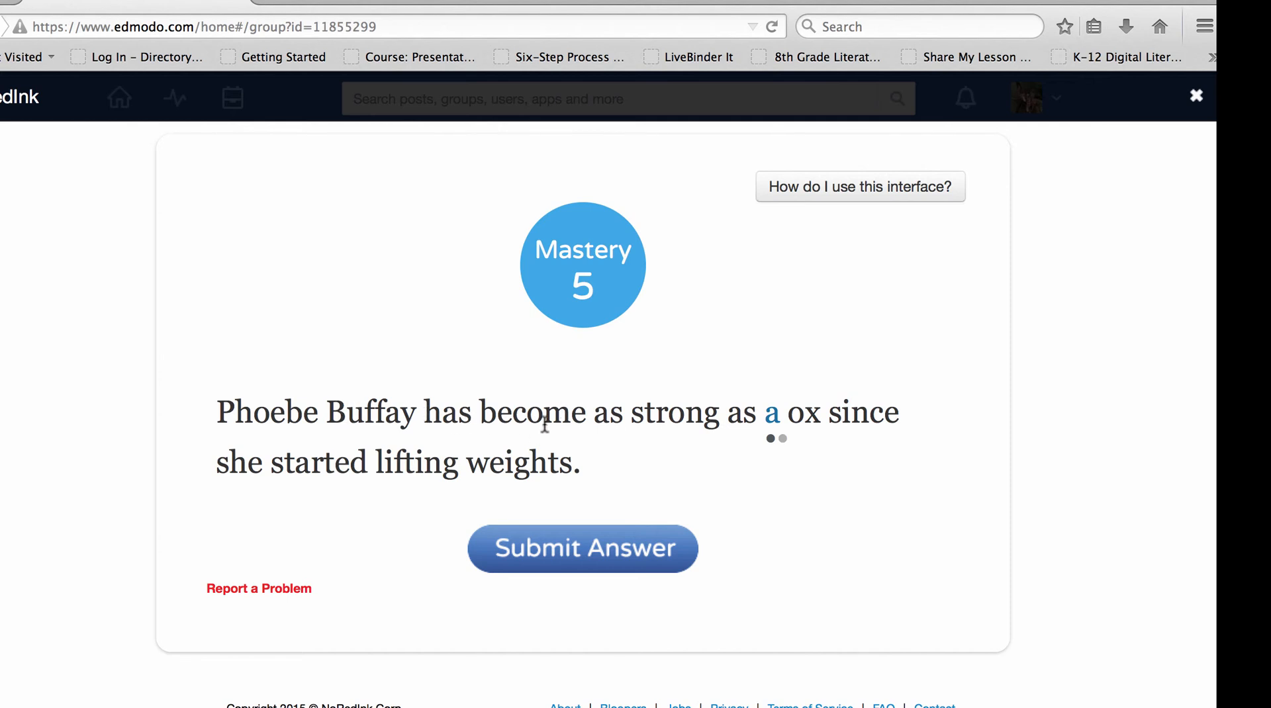
{"action": "left_click", "coordinate": [784, 439]}
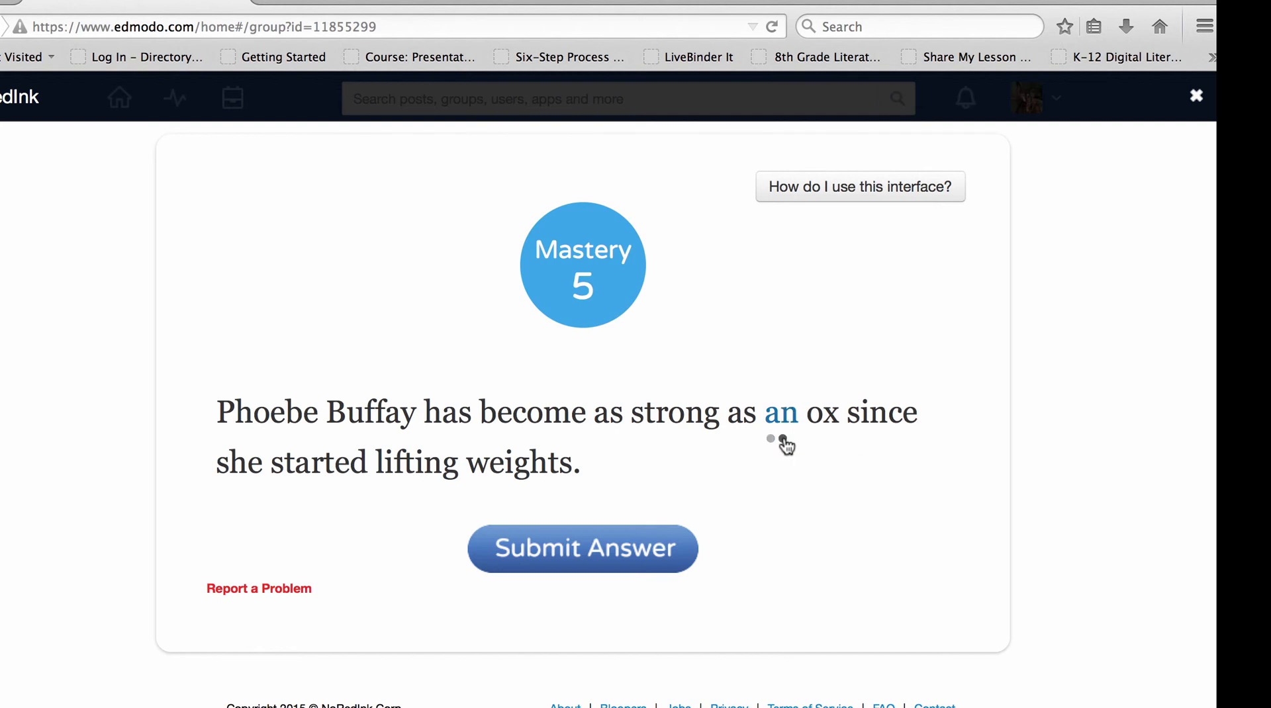
{"action": "left_click", "coordinate": [605, 548]}
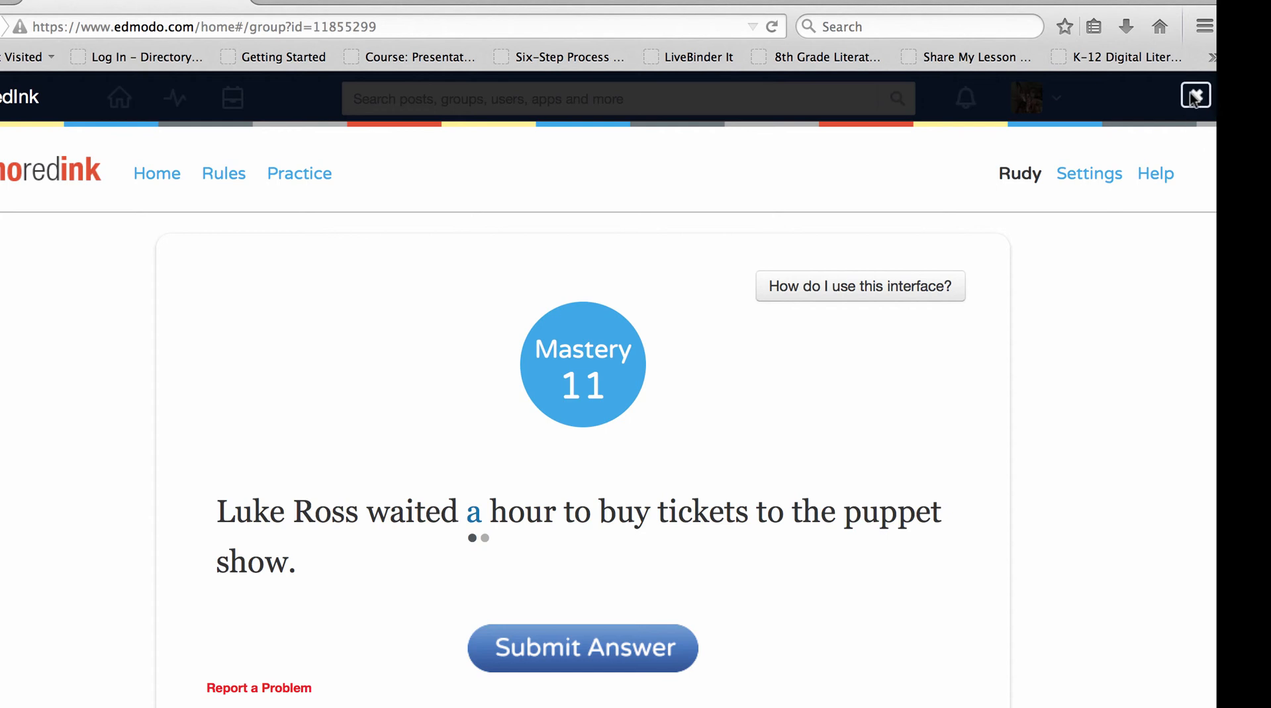
- Return to the NoRedInk home page and review the assignments, past work and classes
{"action": "scroll", "coordinate": [1006, 389], "scroll_direction": "down", "scroll_amount": 2}
{"action": "scroll", "coordinate": [1006, 390], "scroll_direction": "down", "scroll_amount": 1}
{"action": "scroll", "coordinate": [1006, 391], "scroll_direction": "up", "scroll_amount": 3}
{"action": "scroll", "coordinate": [356, 250], "scroll_direction": "down", "scroll_amount": 3}
{"action": "scroll", "coordinate": [356, 251], "scroll_direction": "up", "scroll_amount": 3}
{"action": "left_click", "coordinate": [167, 176]}
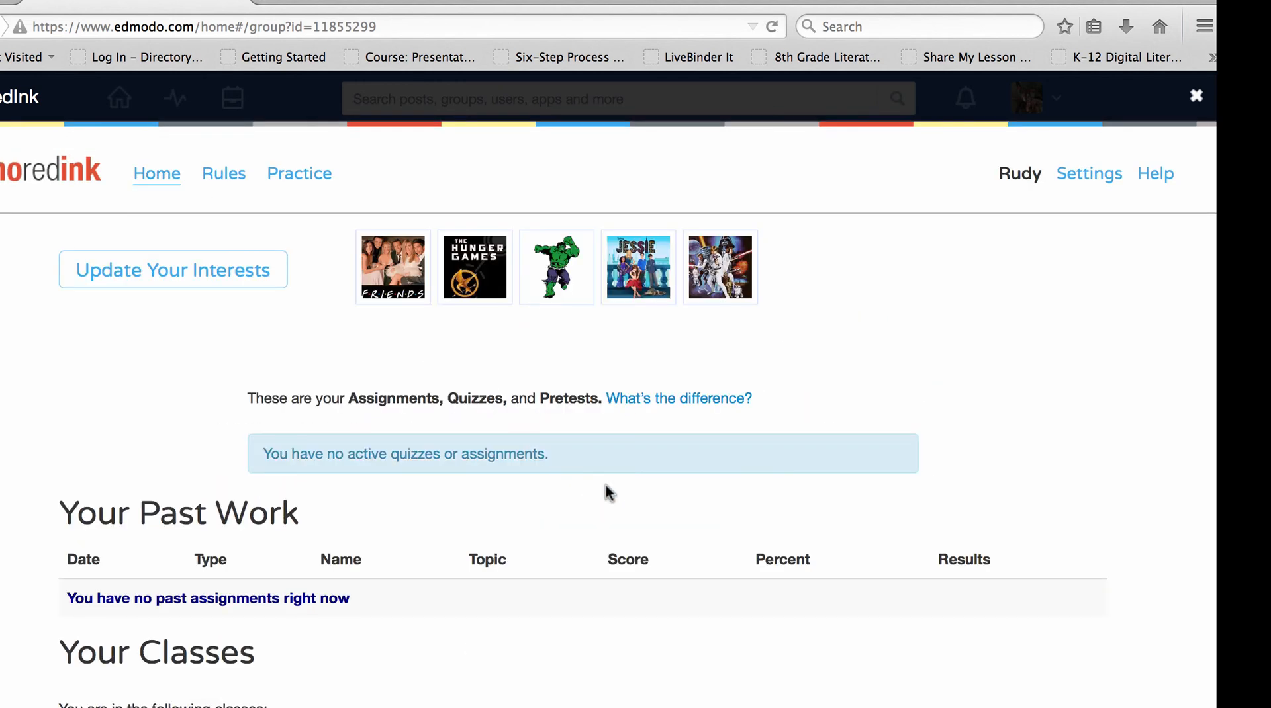
{"action": "scroll", "coordinate": [675, 552], "scroll_direction": "down", "scroll_amount": 2}
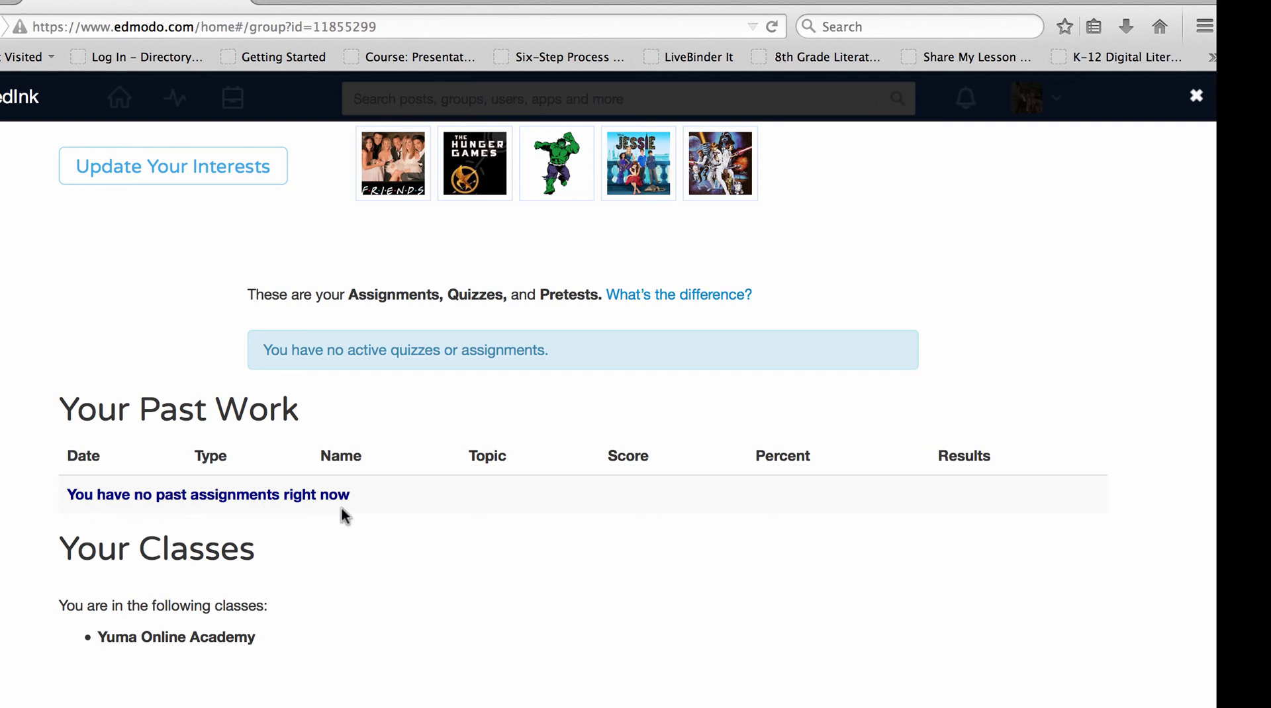
{"action": "scroll", "coordinate": [342, 508], "scroll_direction": "down", "scroll_amount": 1}
{"action": "scroll", "coordinate": [342, 508], "scroll_direction": "up", "scroll_amount": 3}
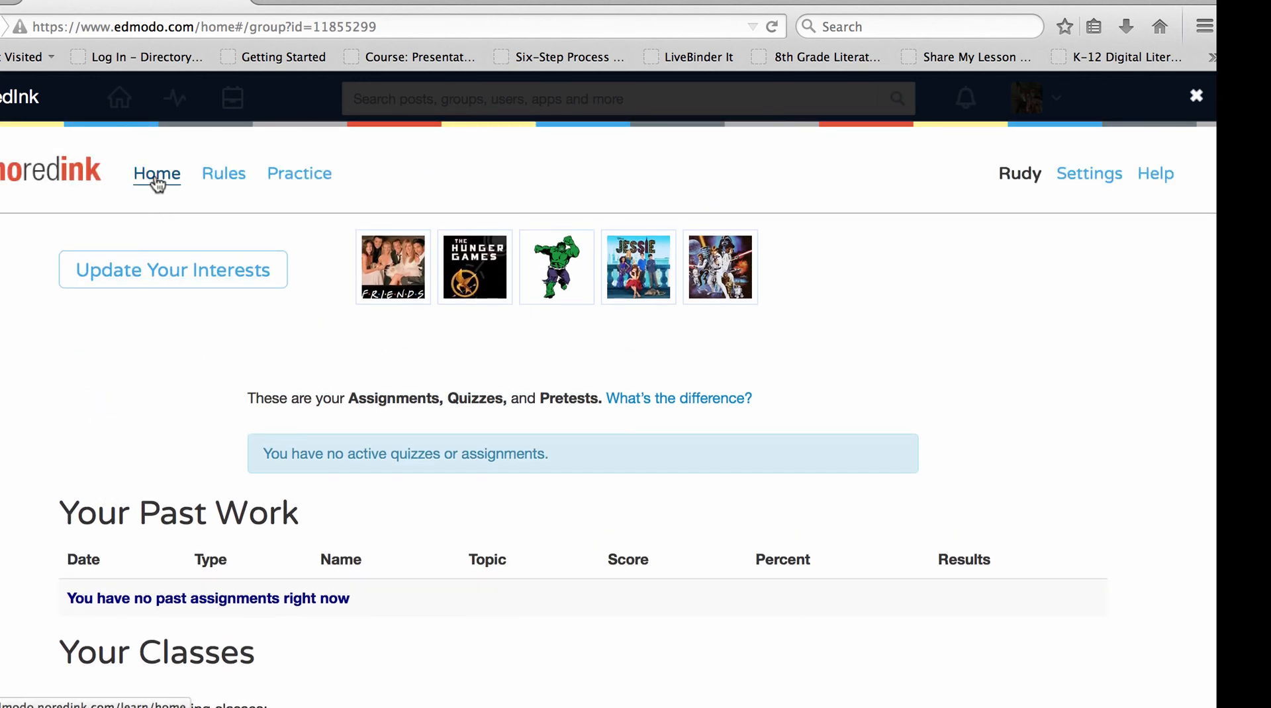
- Start practice on the General Contractions topic under Apostrophes, acknowledging the topic hint and the Getting Started Tutorial
{"action": "left_click", "coordinate": [303, 176]}
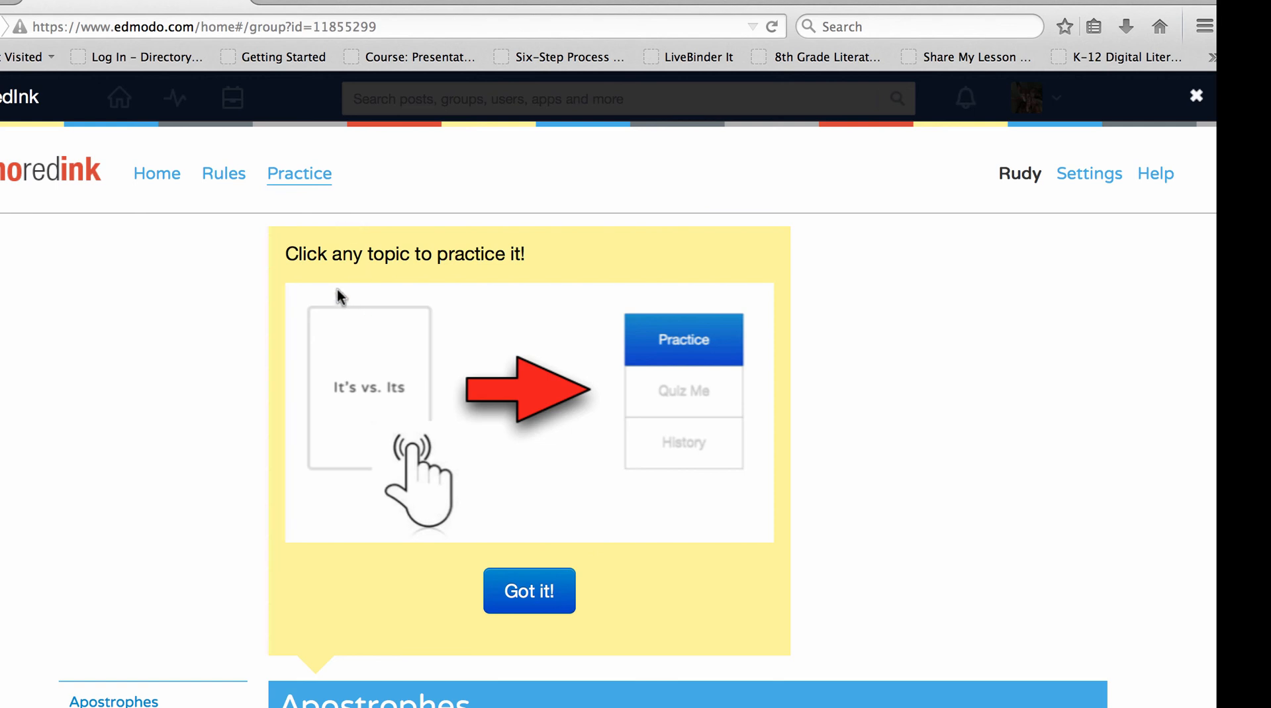
{"action": "left_click", "coordinate": [529, 590]}
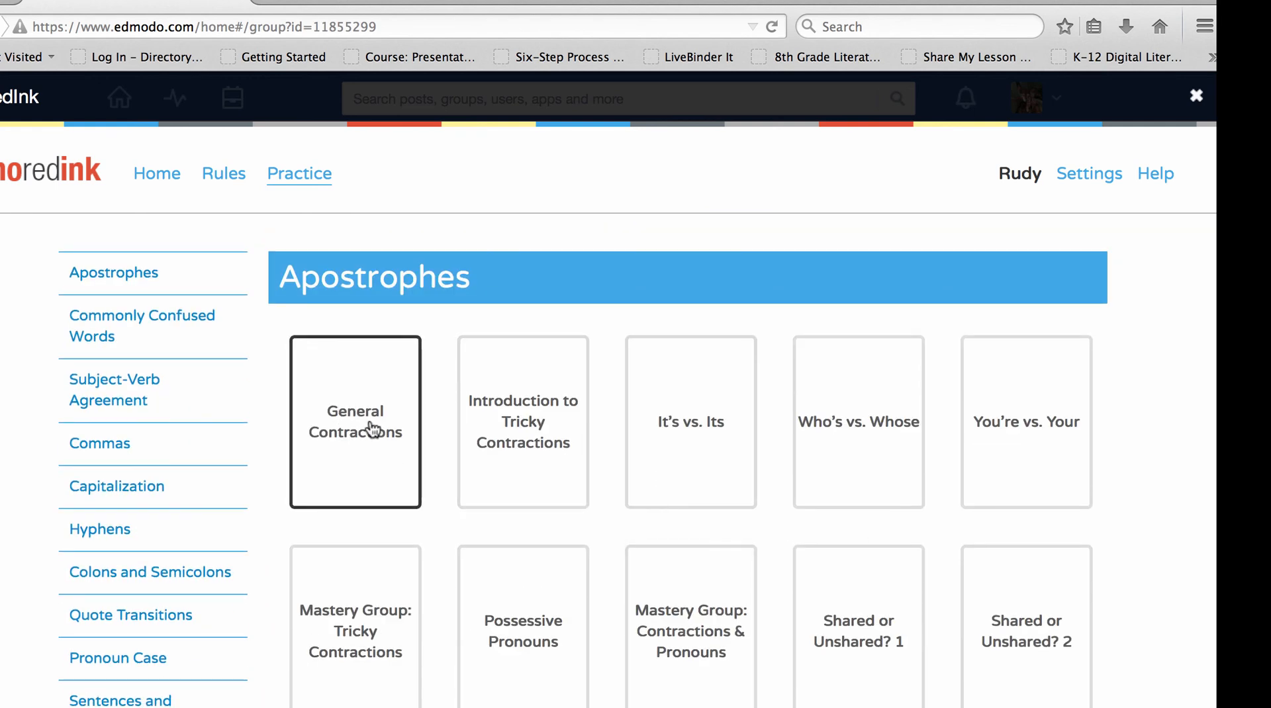
{"action": "left_click", "coordinate": [361, 445]}
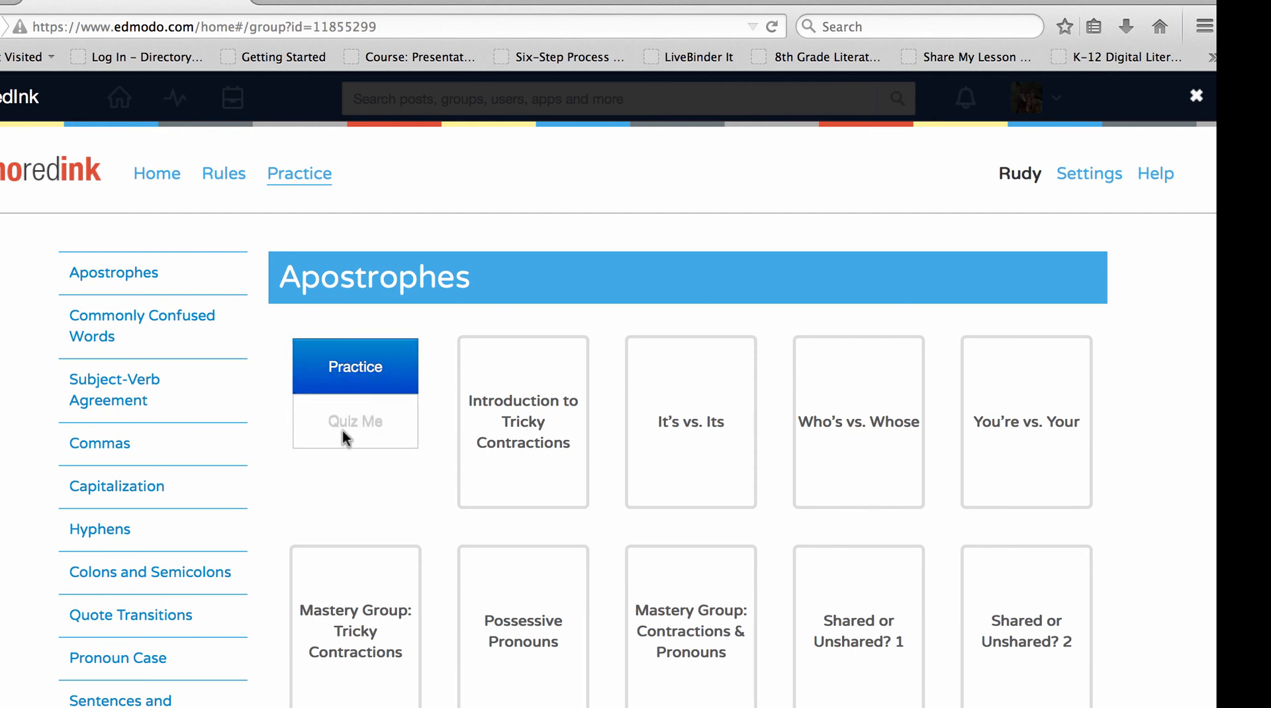
{"action": "left_click", "coordinate": [344, 364]}
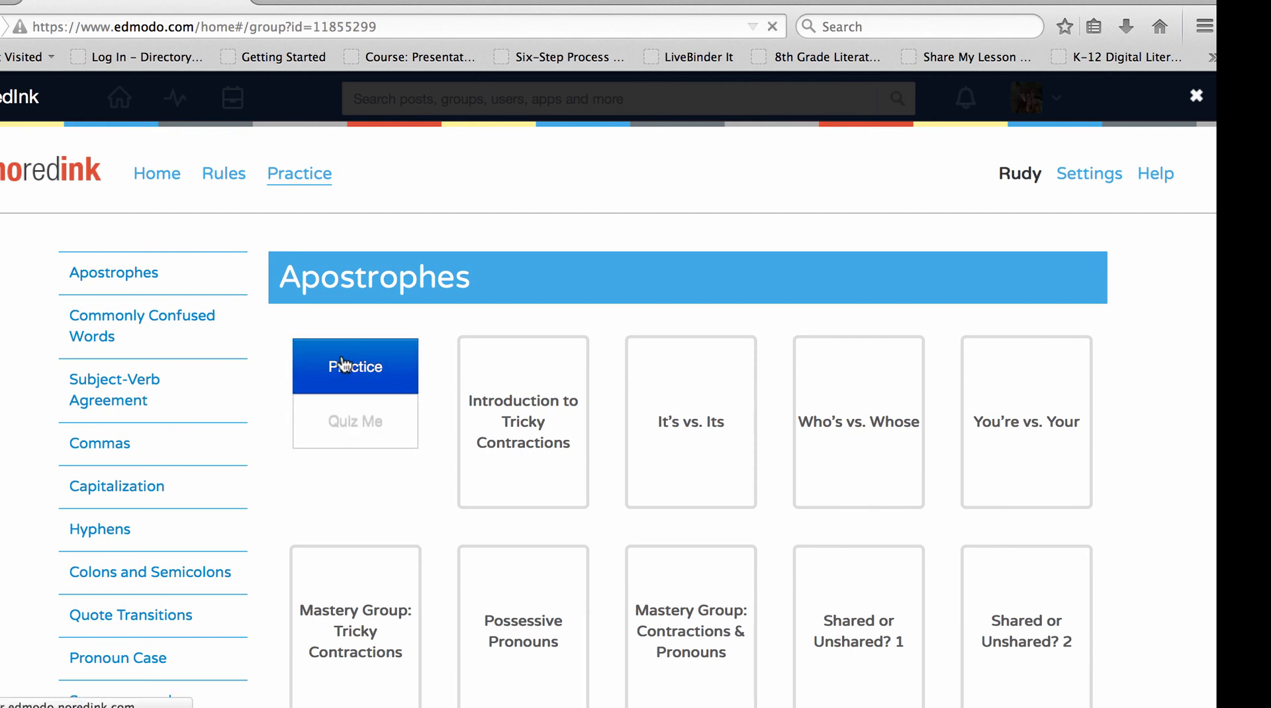
{"action": "scroll", "coordinate": [621, 618], "scroll_direction": "down", "scroll_amount": 3}
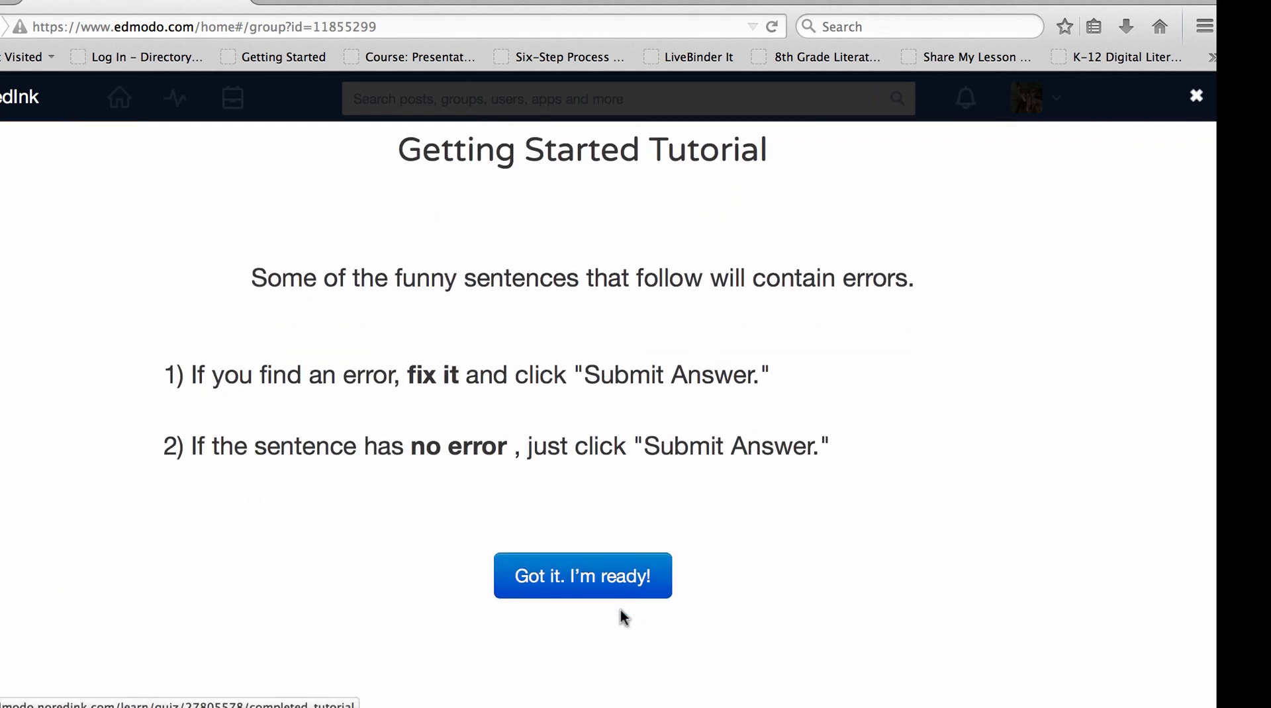
{"action": "left_click", "coordinate": [581, 560]}
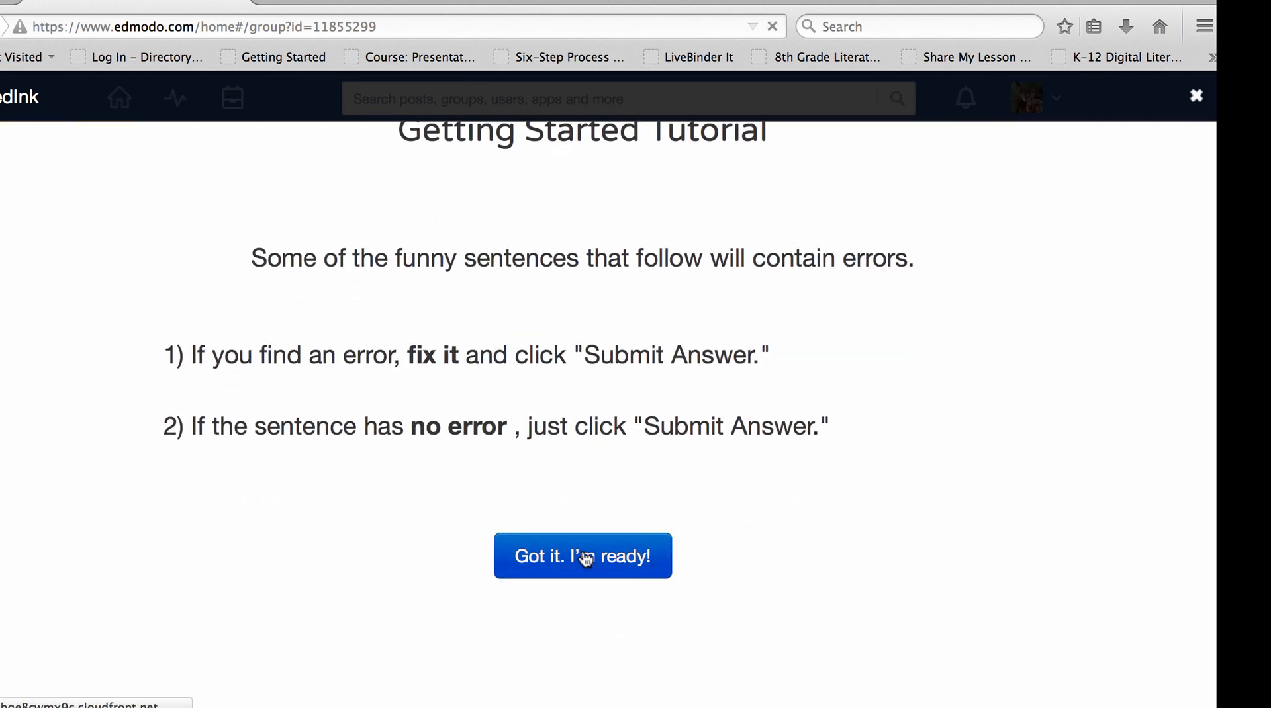
- Correct "Im" to "I'm" in the first contractions sentence and submit the answer
{"action": "scroll", "coordinate": [790, 566], "scroll_direction": "down", "scroll_amount": 3}
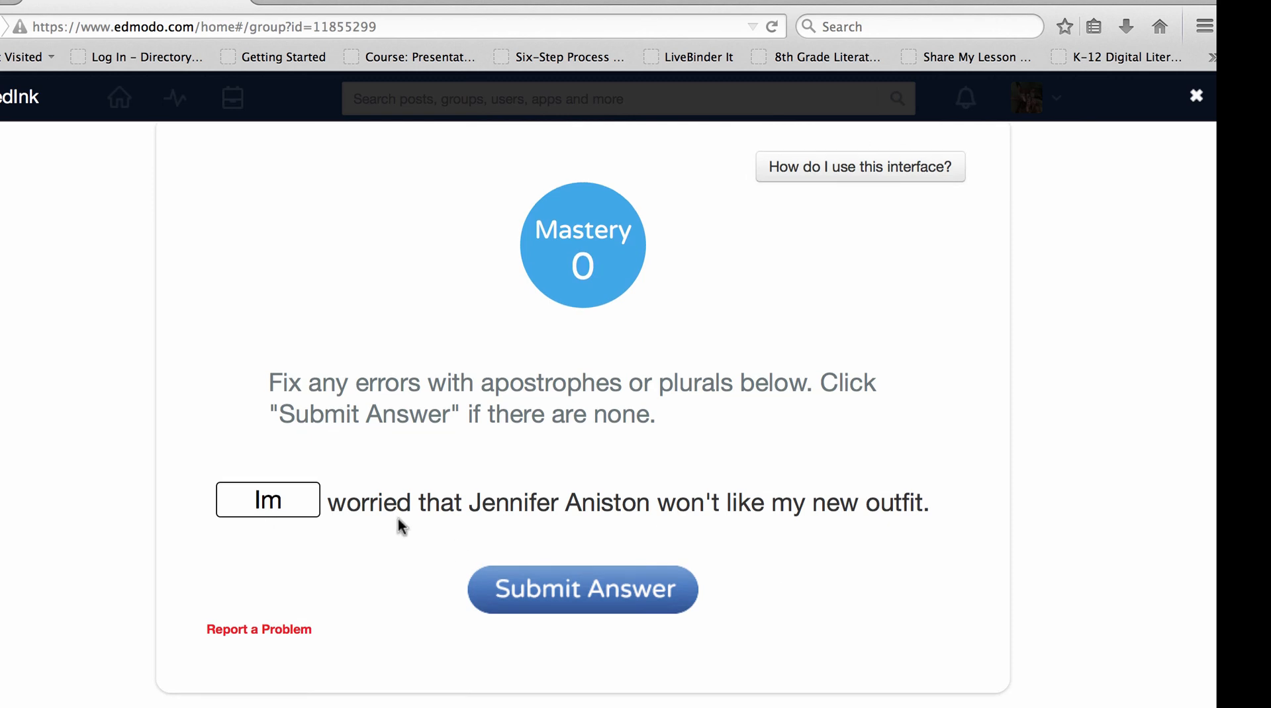
{"action": "left_click", "coordinate": [284, 501]}
{"action": "left_click_drag", "start_coordinate": [283, 501], "coordinate": [240, 498]}
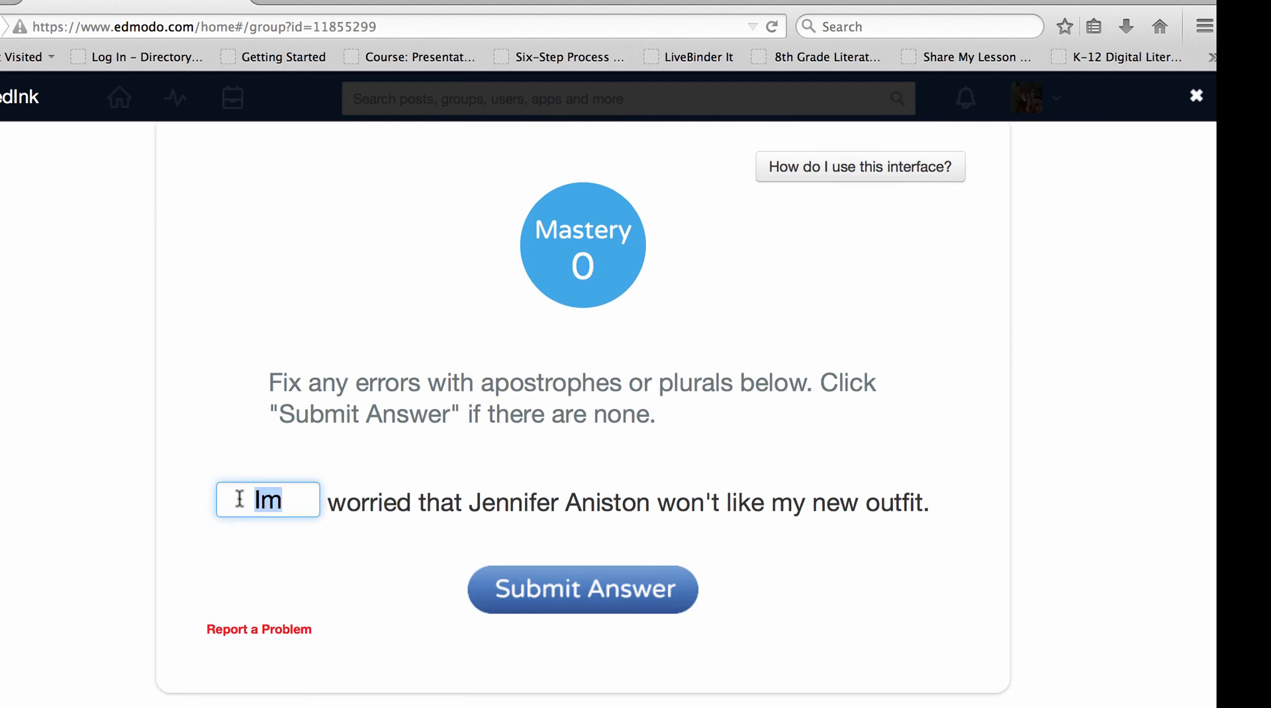
{"action": "type", "text": "I"}
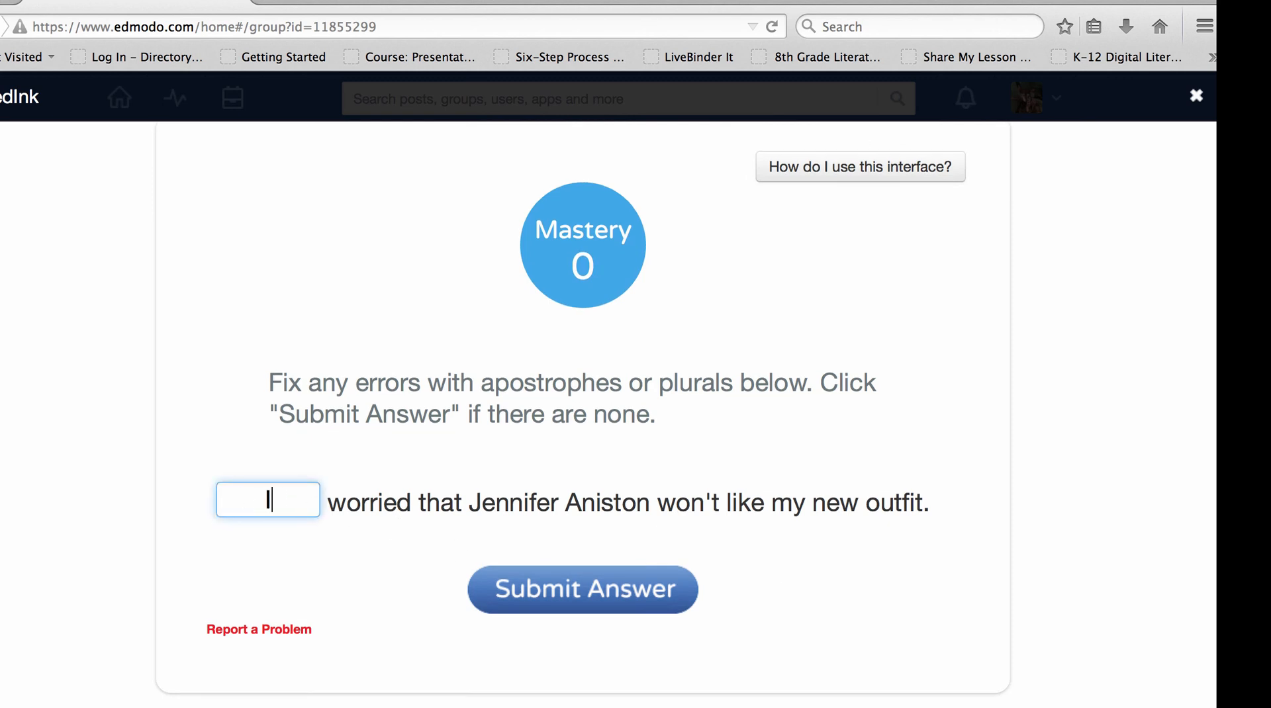
{"action": "type", "text": "'m"}
{"action": "left_click", "coordinate": [573, 589]}
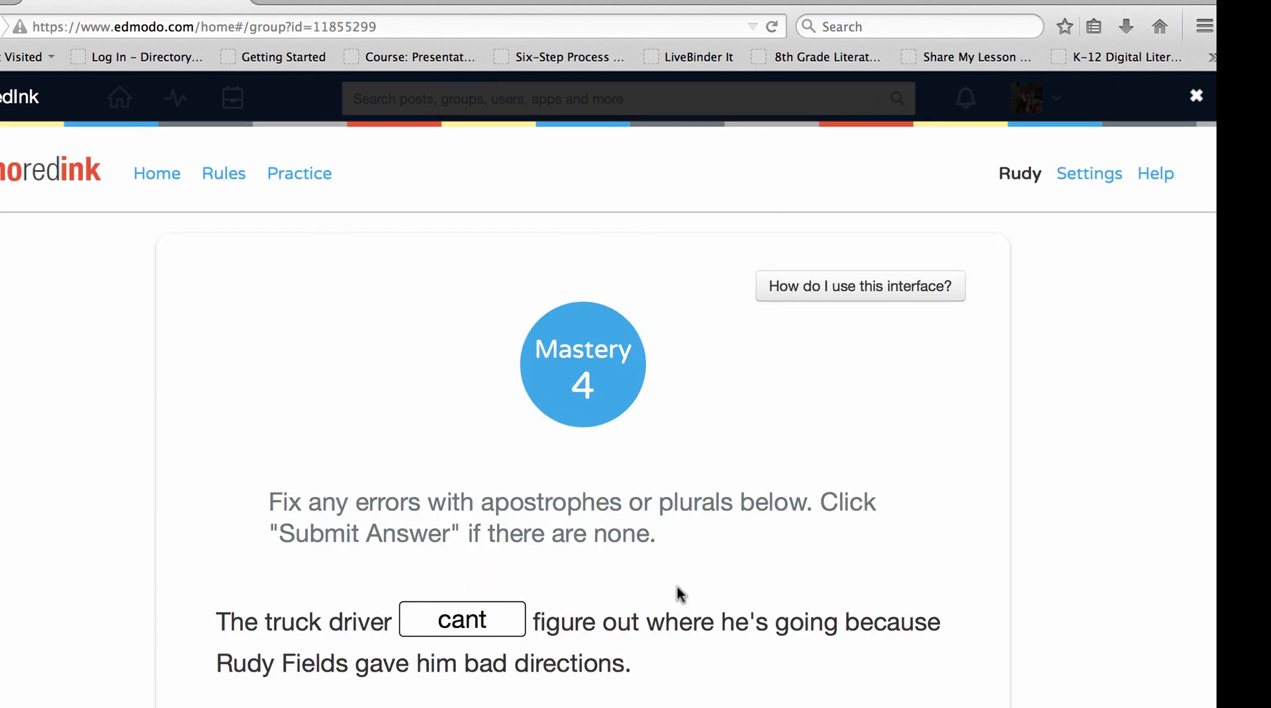
- Replace "cant" with "can't" in the truck driver sentence and submit the answer
{"action": "left_click_drag", "start_coordinate": [495, 615], "coordinate": [421, 618]}
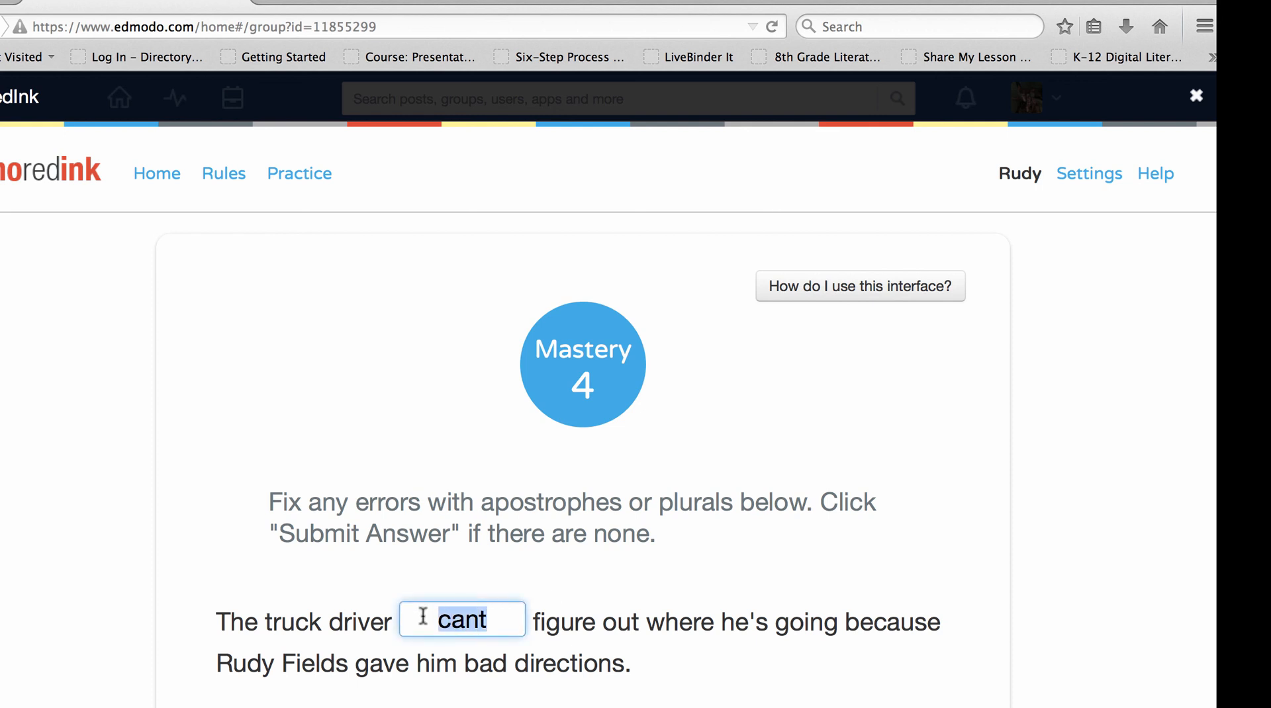
{"action": "type", "text": "can't"}
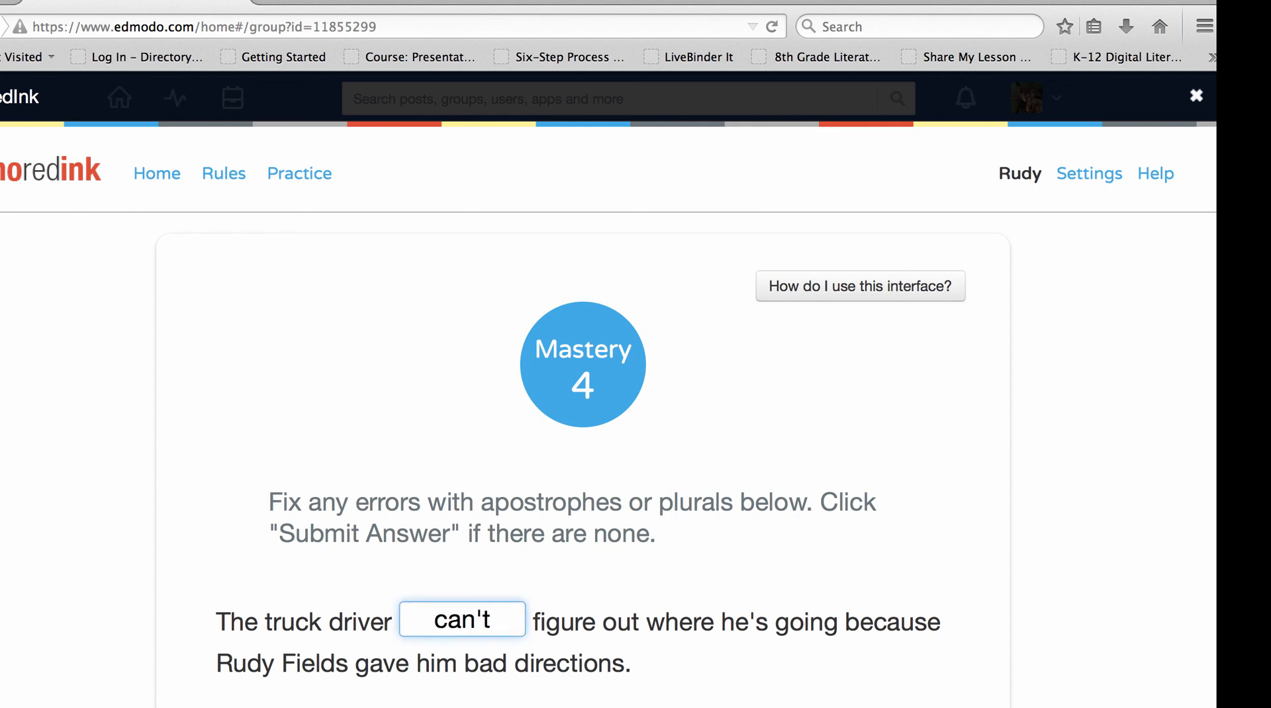
{"action": "scroll", "coordinate": [669, 585], "scroll_direction": "down", "scroll_amount": 3}
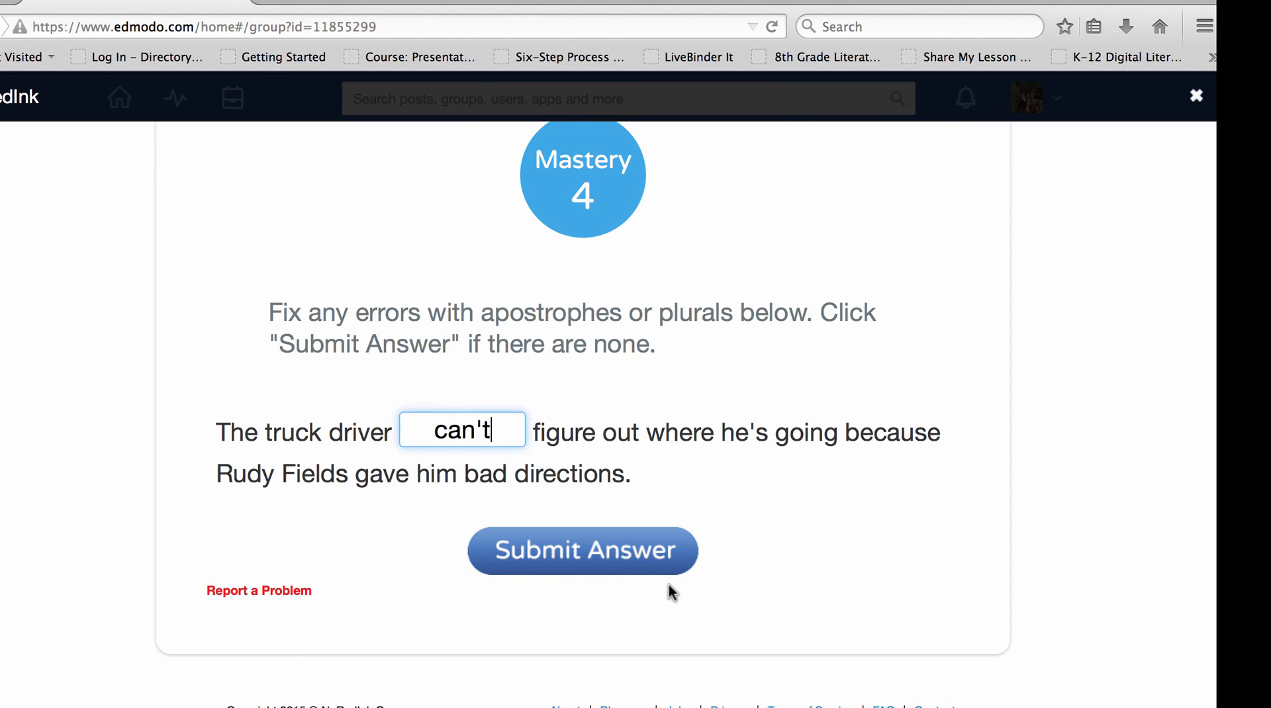
{"action": "left_click", "coordinate": [587, 547]}
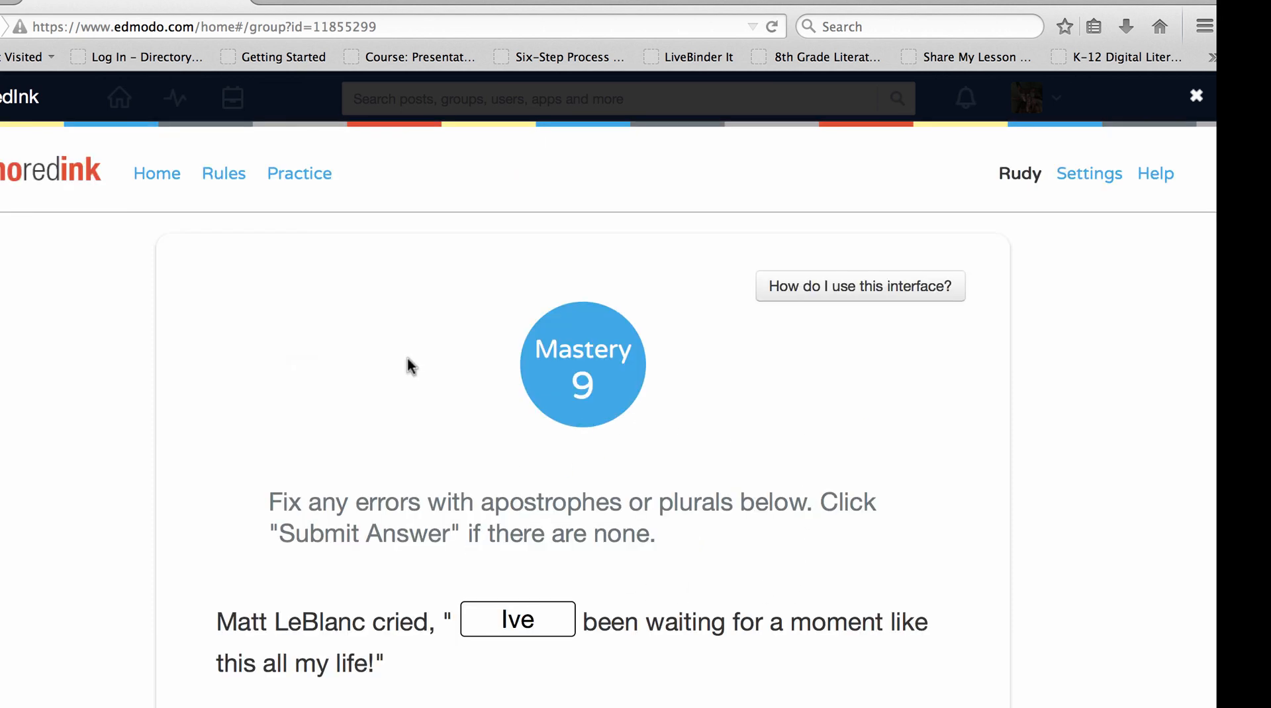
- Leave the contractions practice for the home page and check the past work listing
{"action": "left_click", "coordinate": [158, 176]}
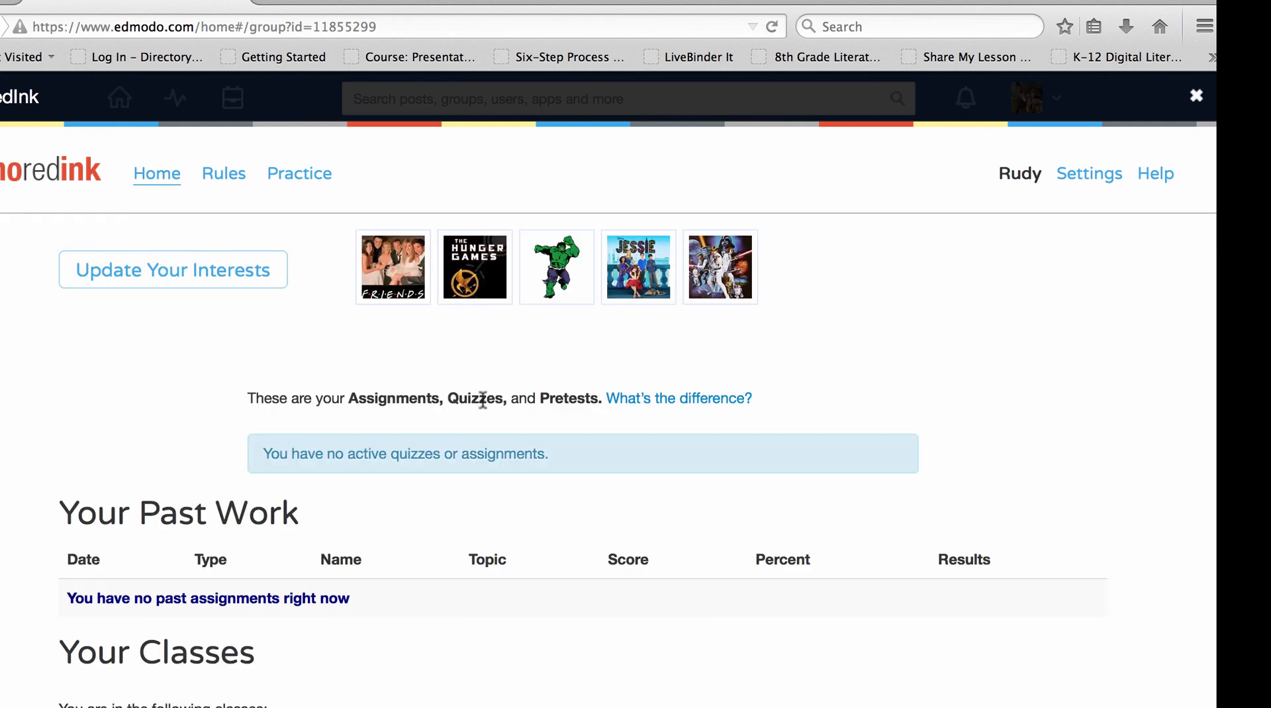
{"action": "scroll", "coordinate": [633, 516], "scroll_direction": "down", "scroll_amount": 5}
{"action": "scroll", "coordinate": [633, 516], "scroll_direction": "up", "scroll_amount": 5}
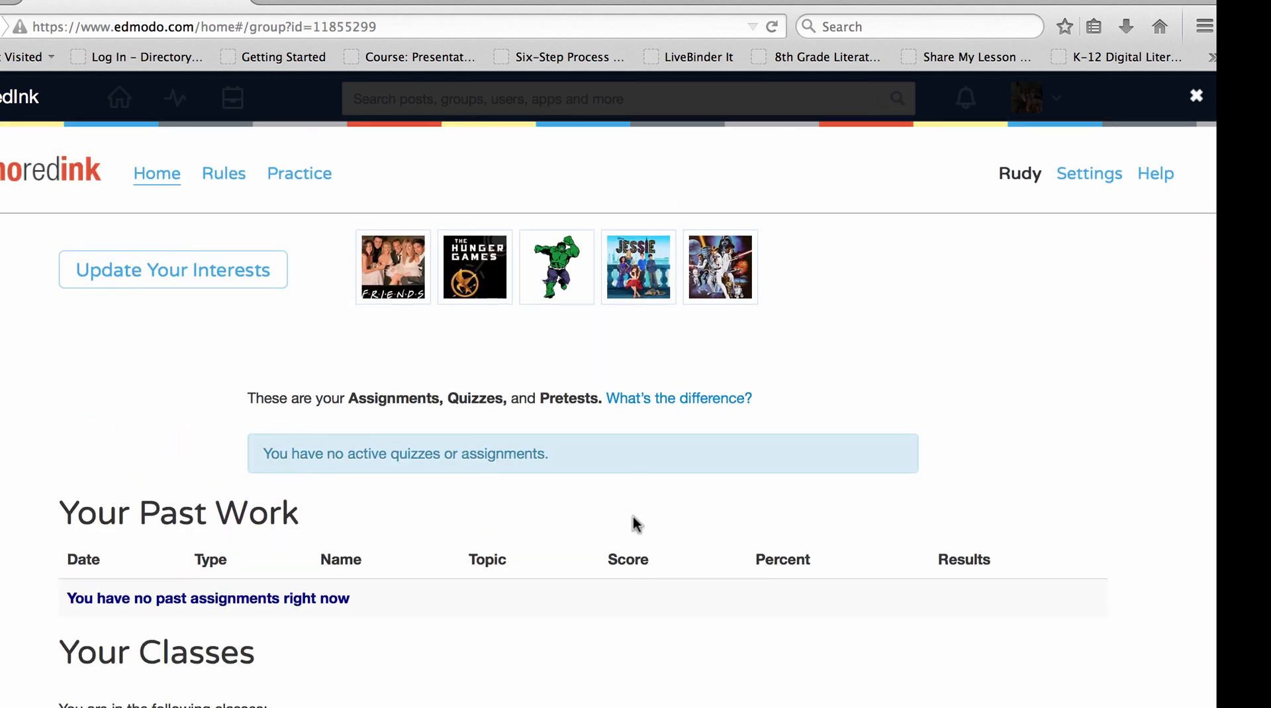